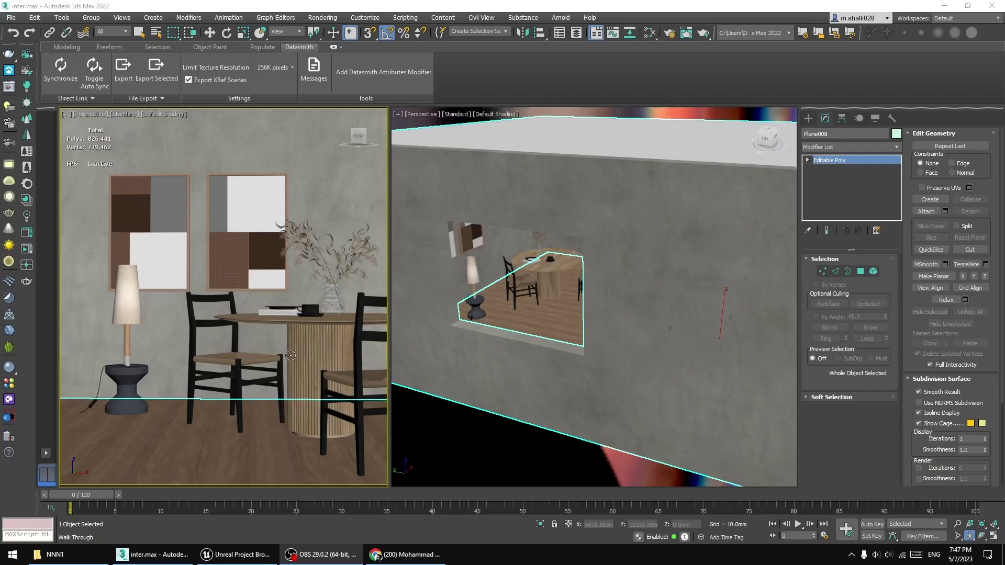
- Scroll through the YouTube channel's Videos tab in Chrome, then minimize the browser
click(396, 547)
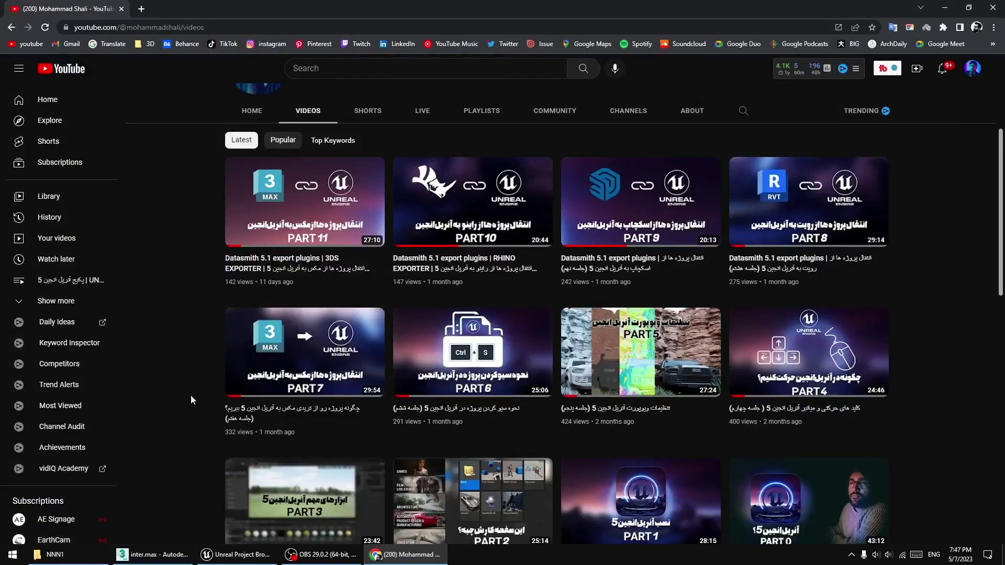
scroll(190, 394, down, 3)
scroll(890, 366, up, 1)
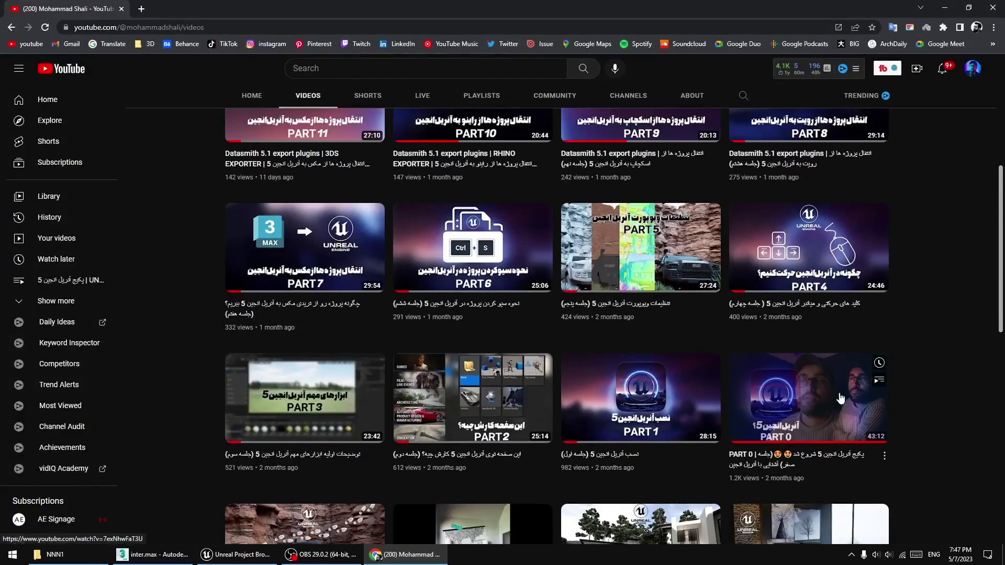
scroll(575, 313, up, 3)
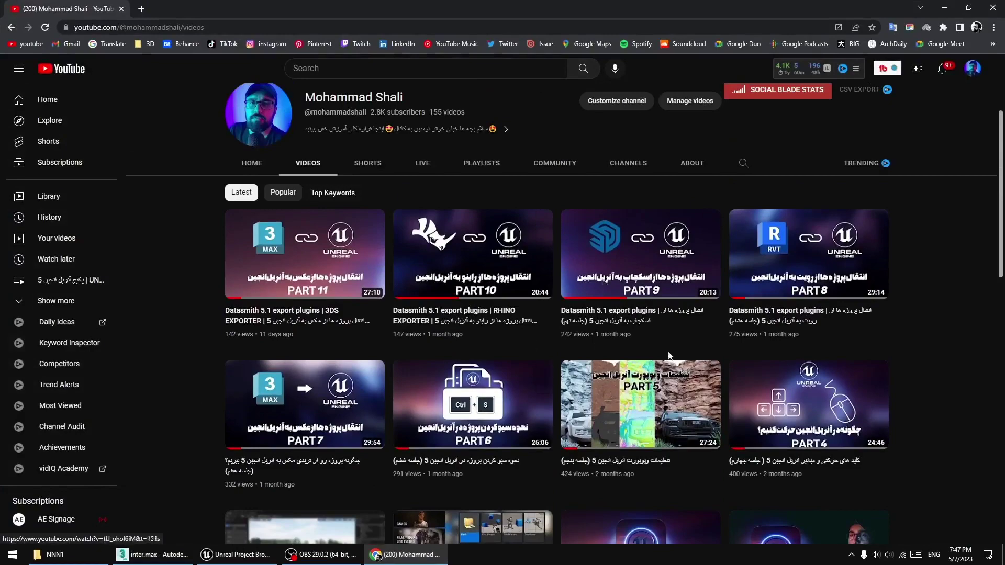
scroll(707, 393, down, 2)
scroll(303, 254, up, 1)
scroll(524, 340, down, 1)
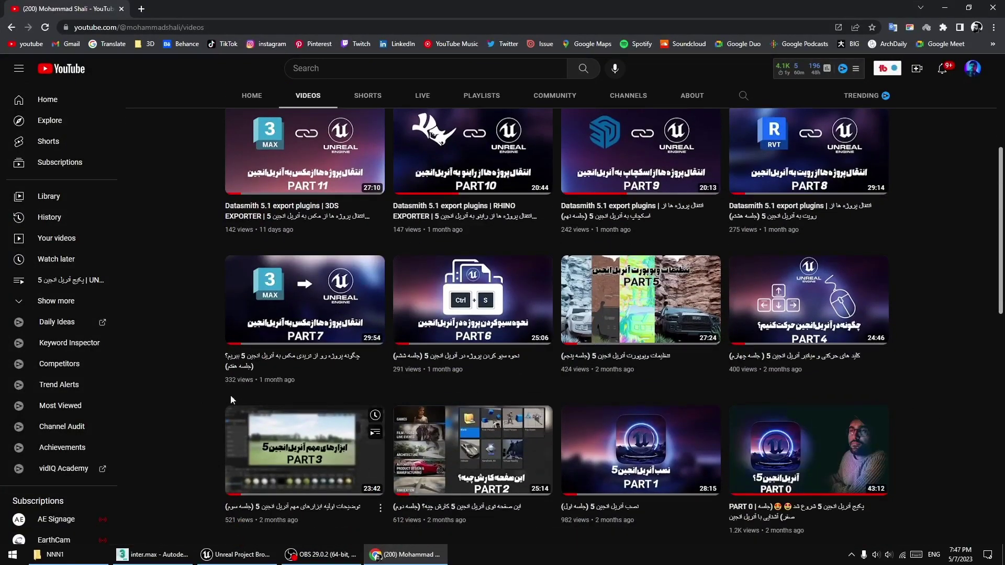
scroll(628, 304, up, 1)
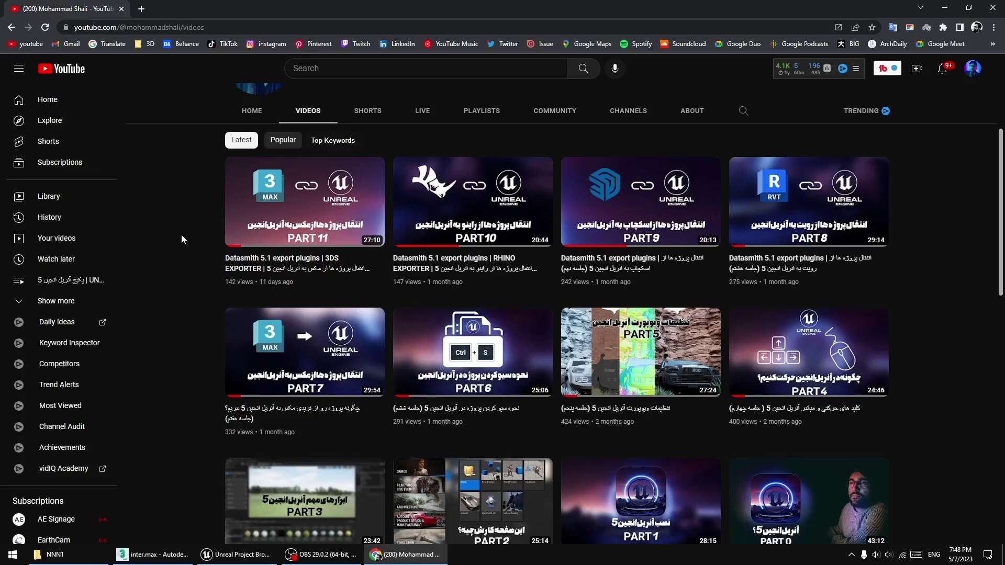
scroll(181, 234, up, 3)
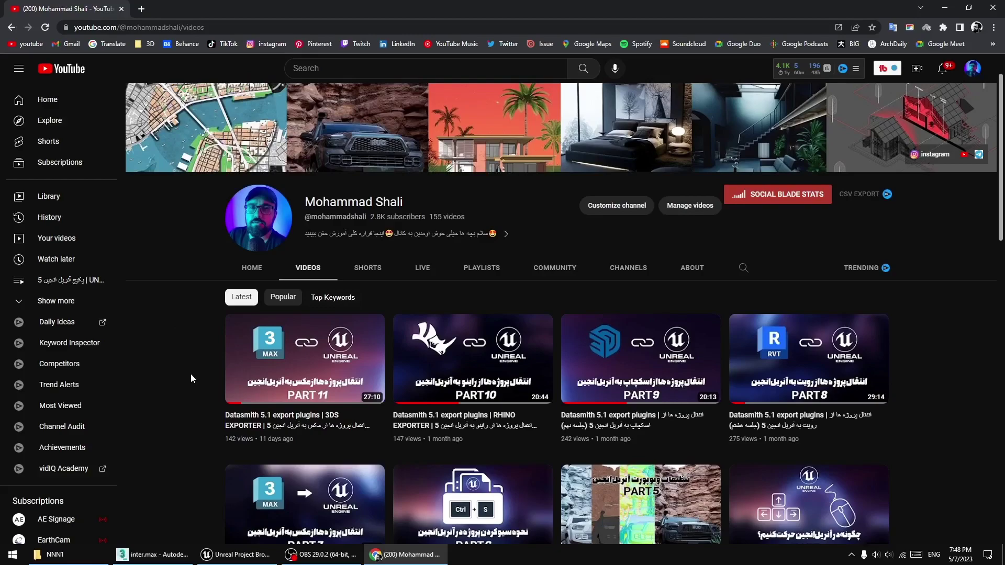
scroll(190, 372, up, 1)
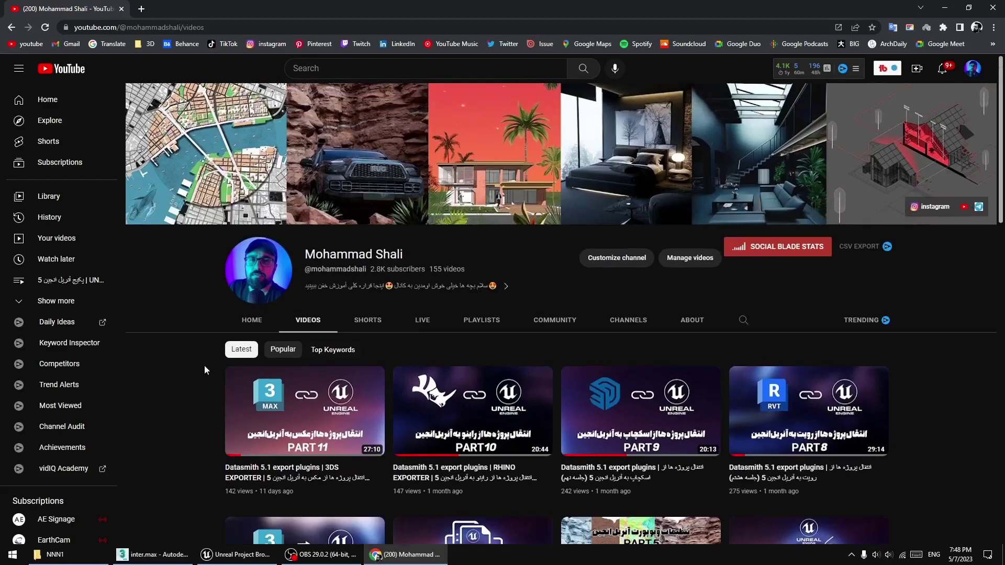
click(946, 7)
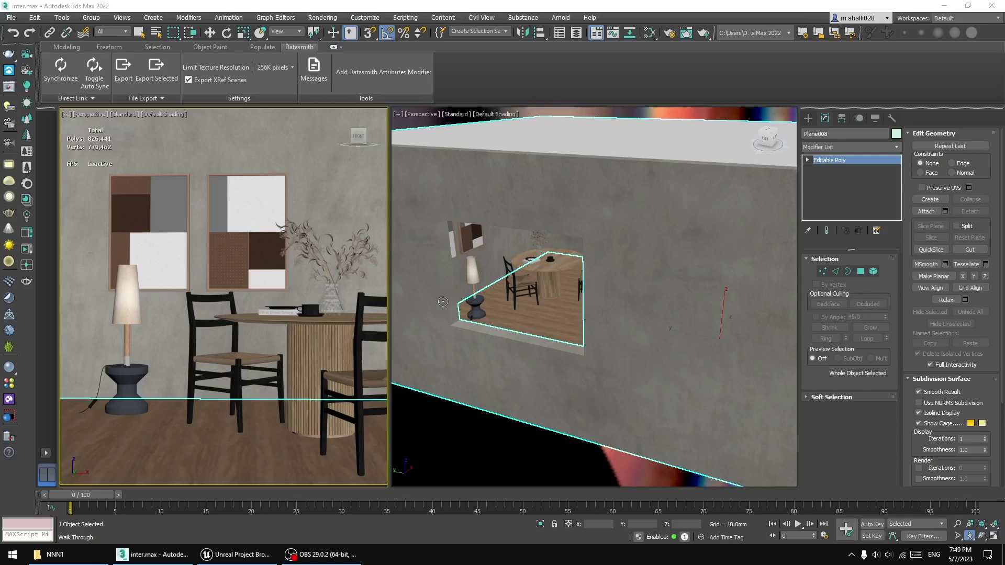
- Walk the left viewport forward toward the dining table and chairs, tilting the view
mouse_move(303, 335)
mouse_down()
mouse_move(323, 325)
mouse_move(307, 329)
mouse_up()
key(w)
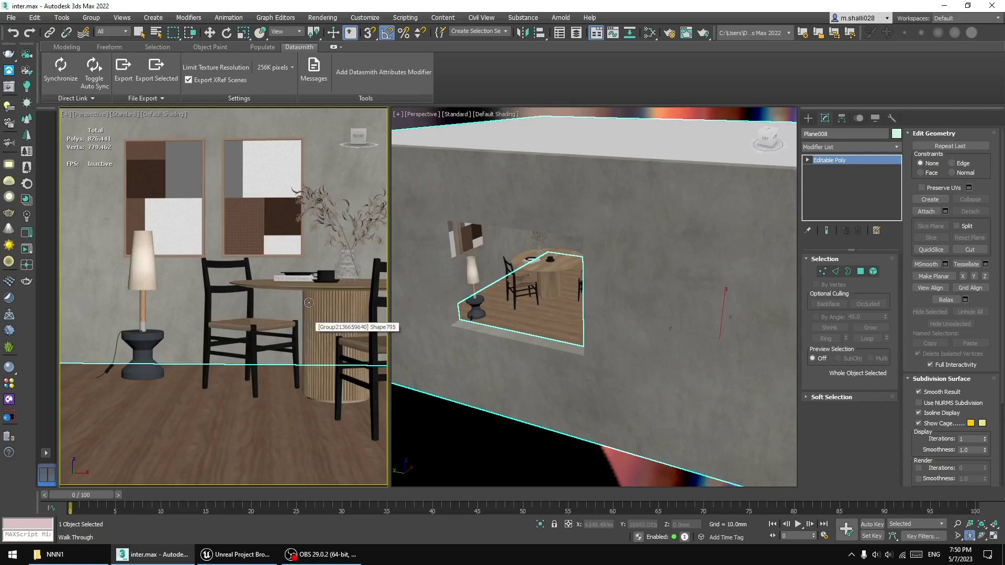
drag(308, 304, 315, 296)
- Zoom out, select the room box roof, and orbit to inspect its other sides
scroll(575, 314, down, 10)
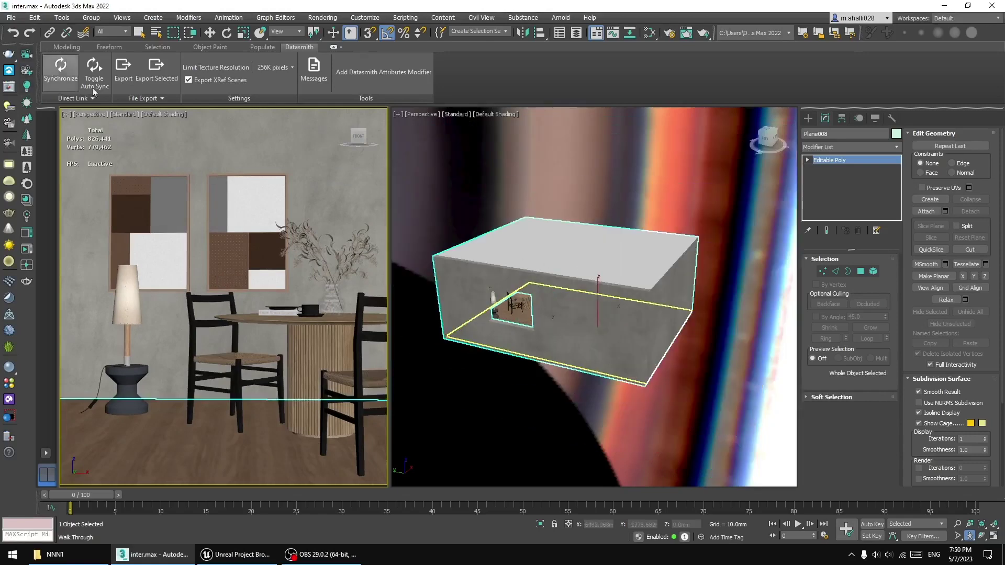
click(210, 33)
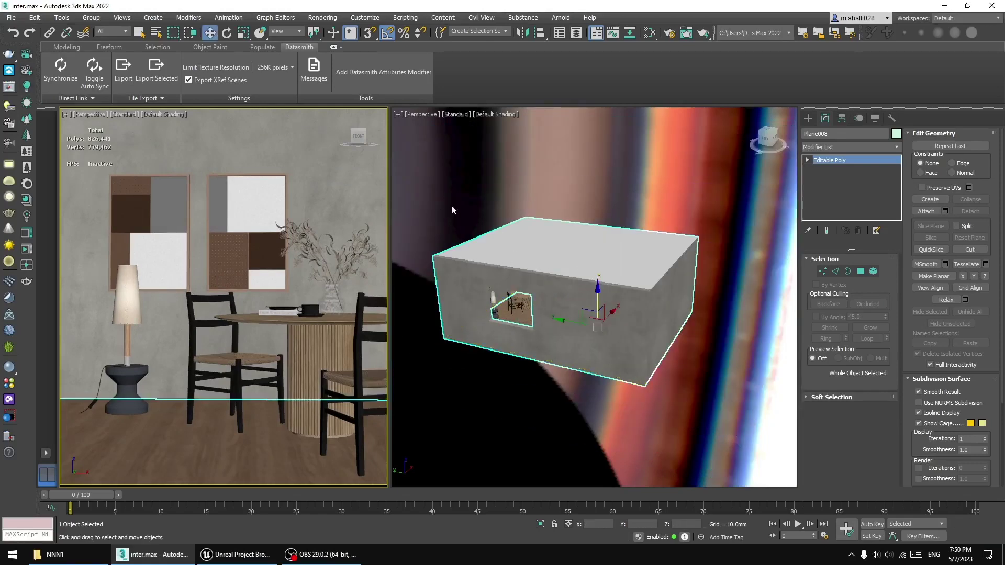
click(538, 245)
alt+middle_drag(539, 246, 657, 318)
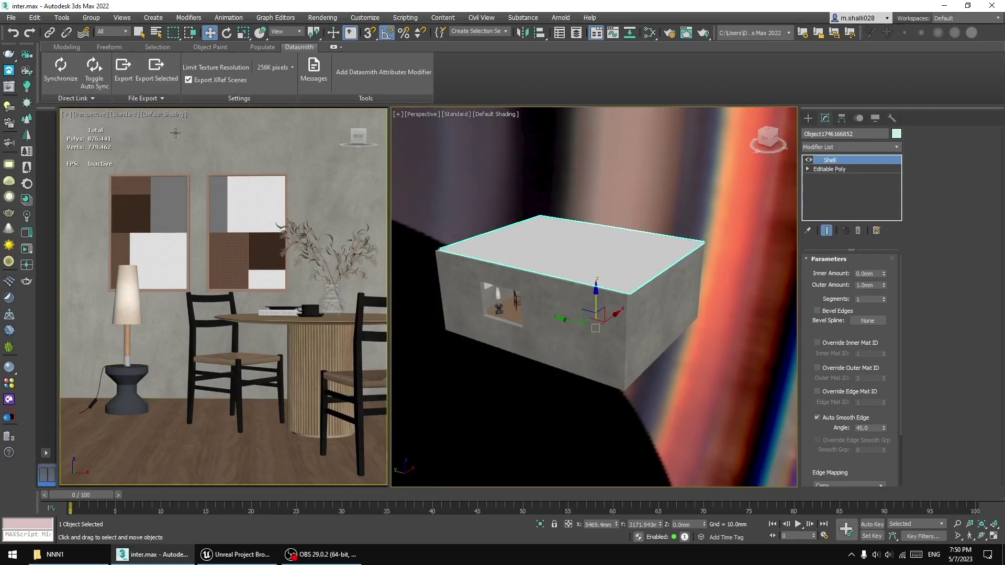
- Create a blank Architecture Unreal project named MyProject from the Project Browser
click(238, 554)
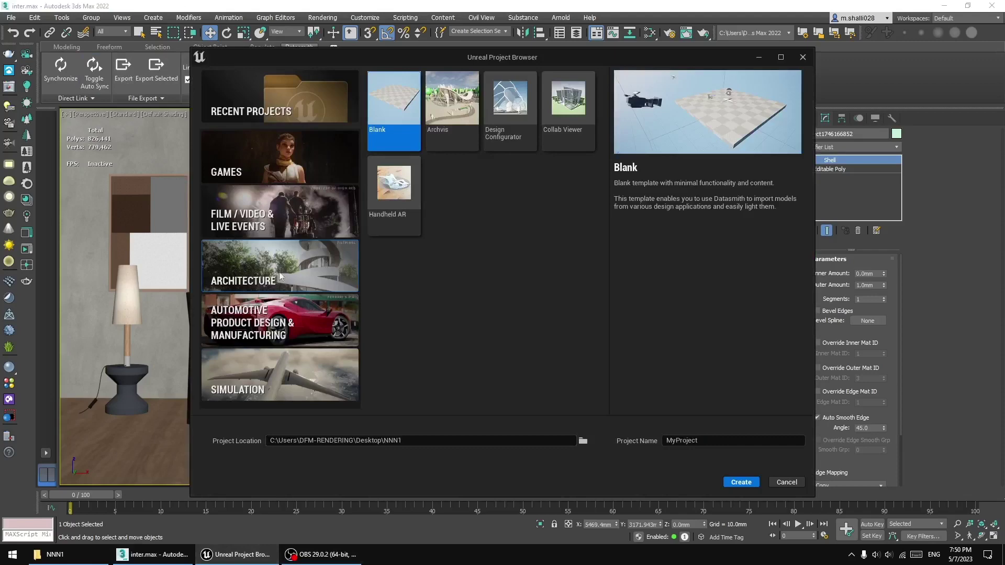
click(741, 482)
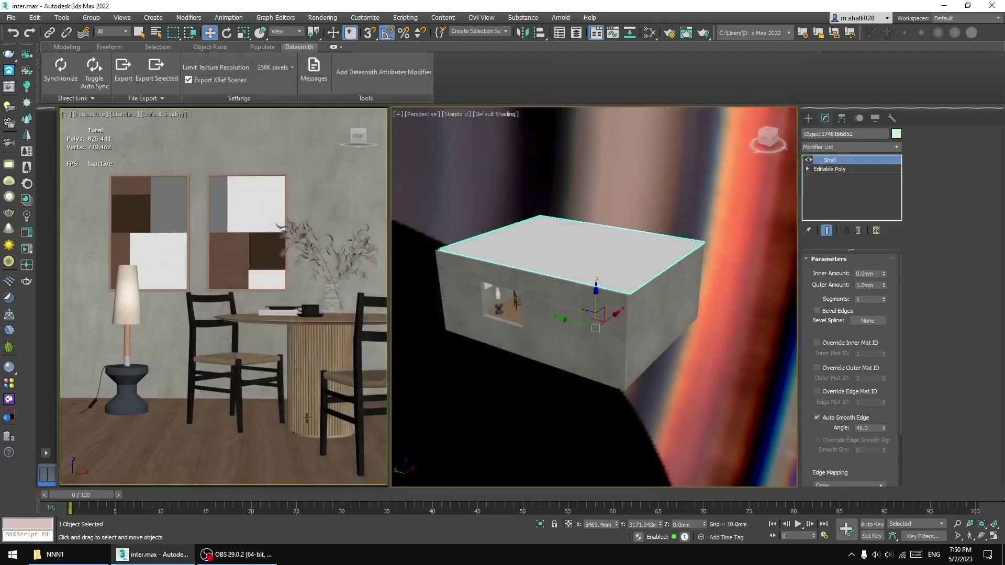
click(513, 415)
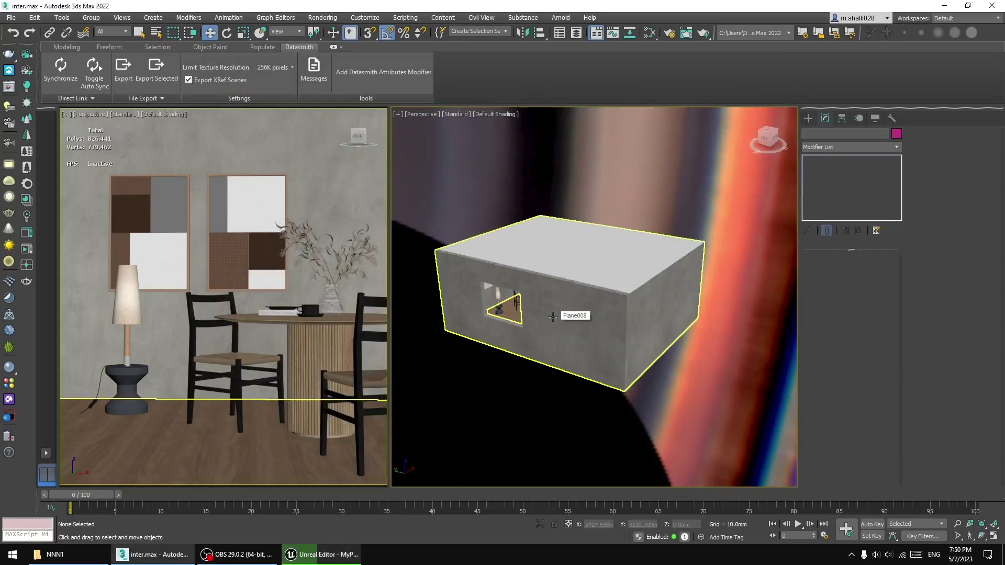
- Select the chair beside the table, switch the viewport to Front view, then deselect it
scroll(506, 285, down, 5)
scroll(506, 286, up, 2)
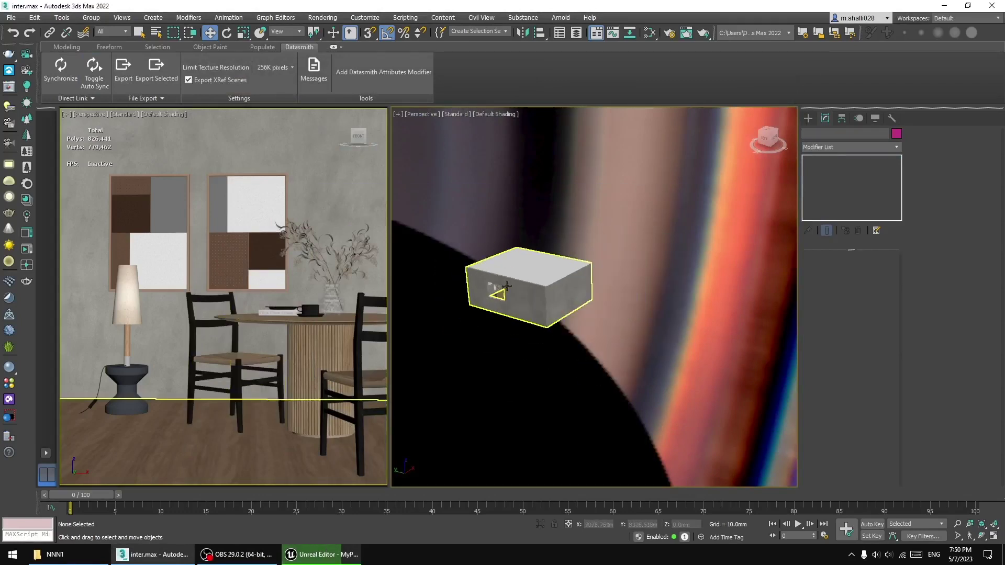
scroll(506, 286, up, 2)
scroll(507, 285, up, 3)
scroll(513, 277, up, 2)
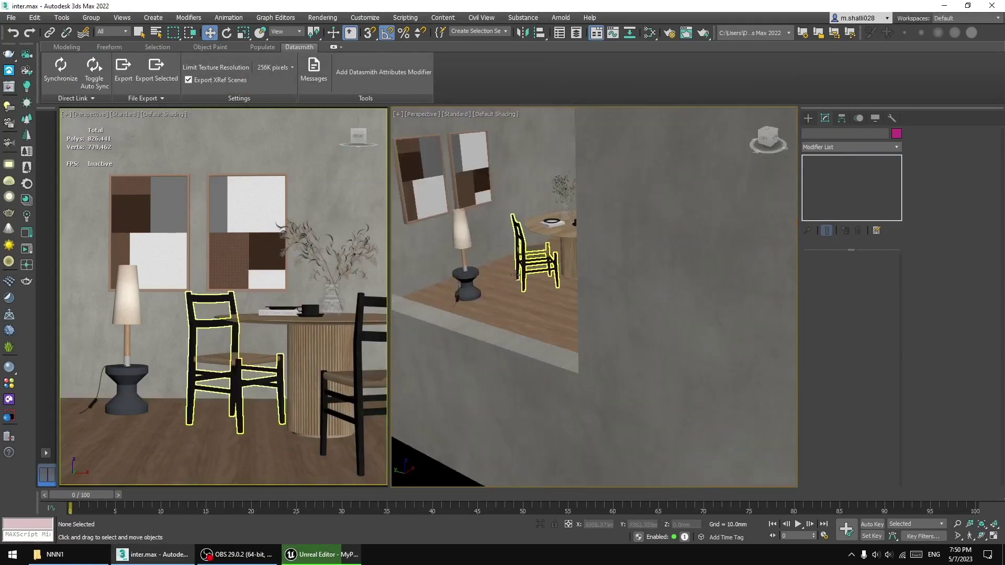
click(545, 249)
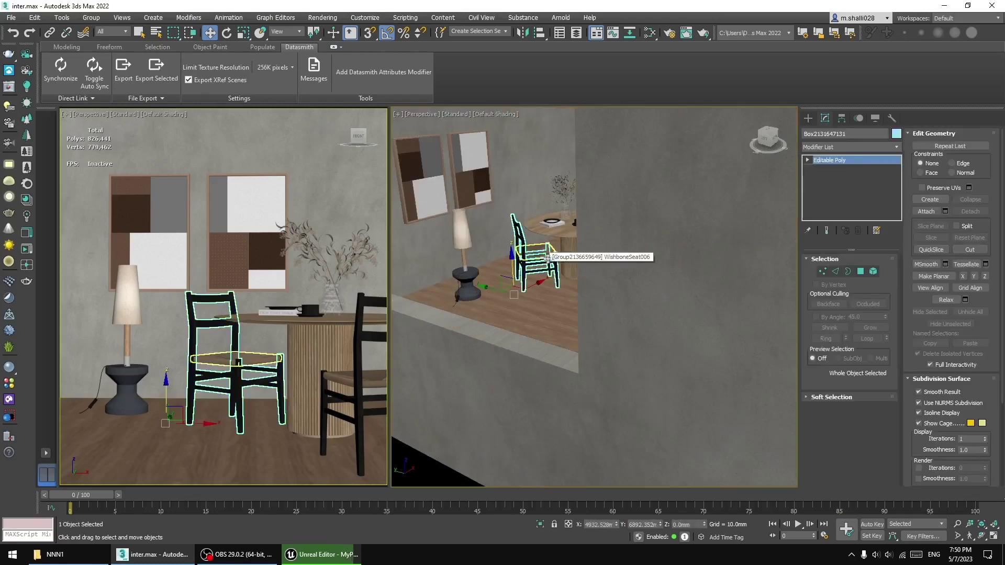
key(f)
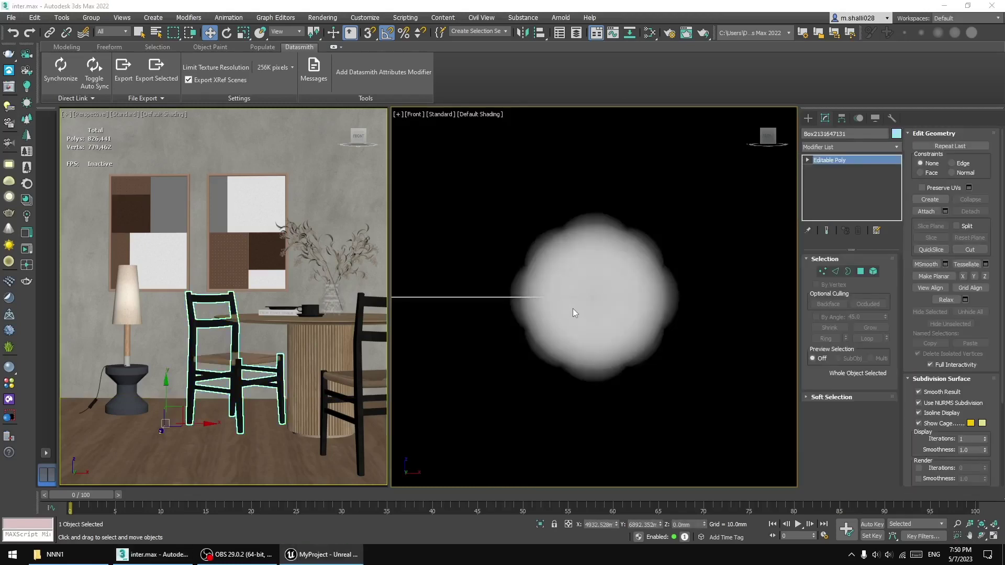
key(alt+Tab)
key(alt+Tab)
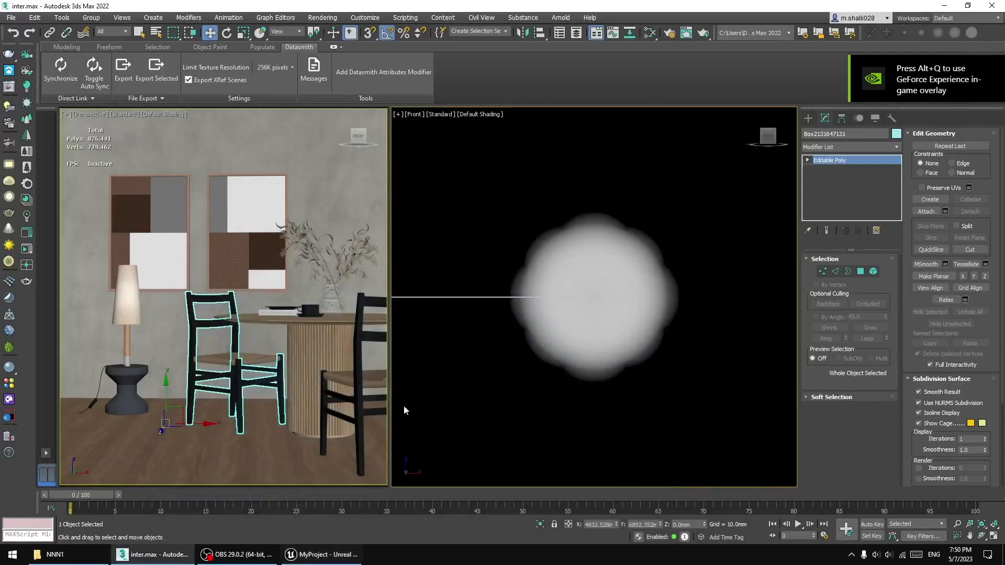
click(517, 280)
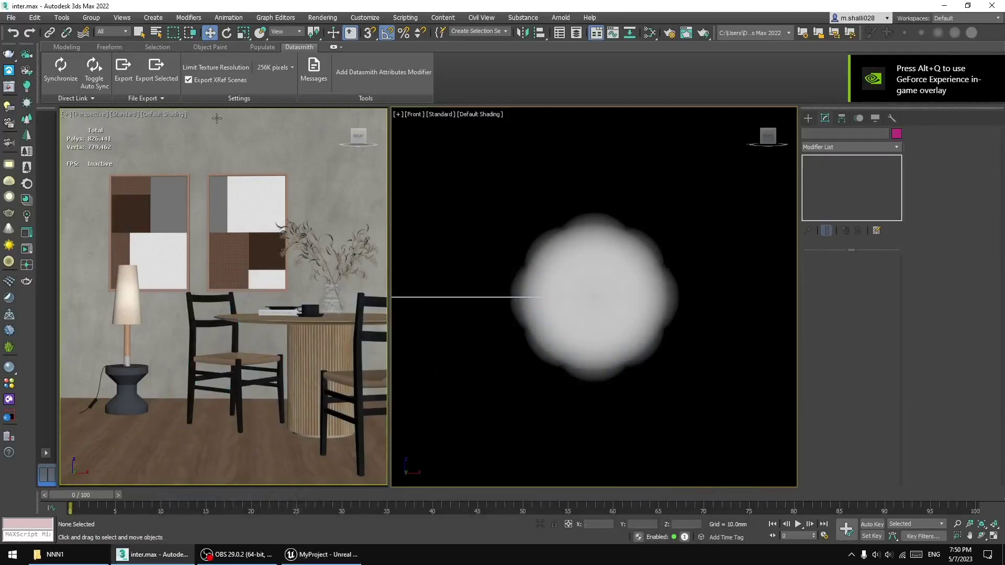
- Maximize the viewport, switch it to Perspective, orbit over the chair, and minimize 3ds Max
click(396, 114)
click(424, 125)
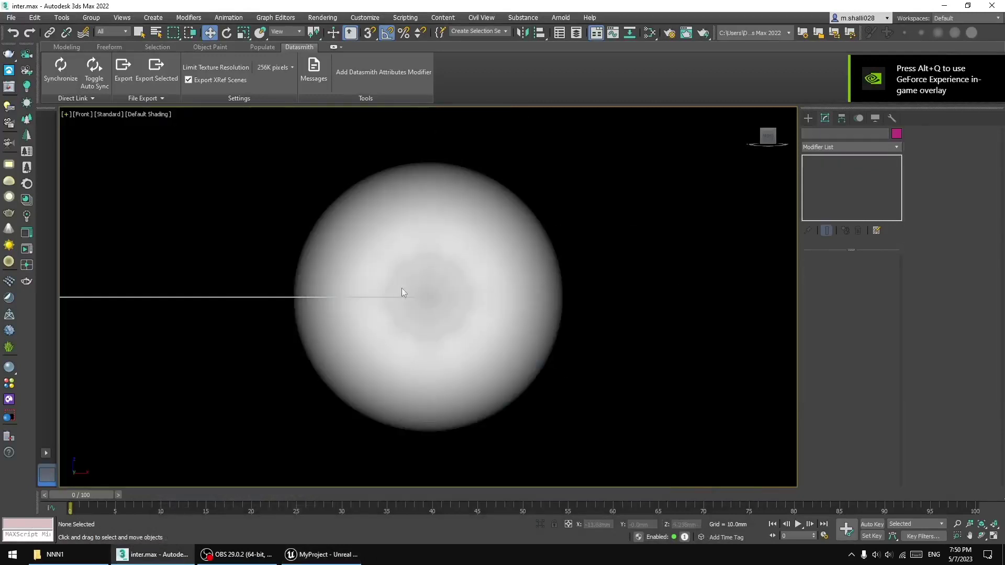
key(p)
click(429, 340)
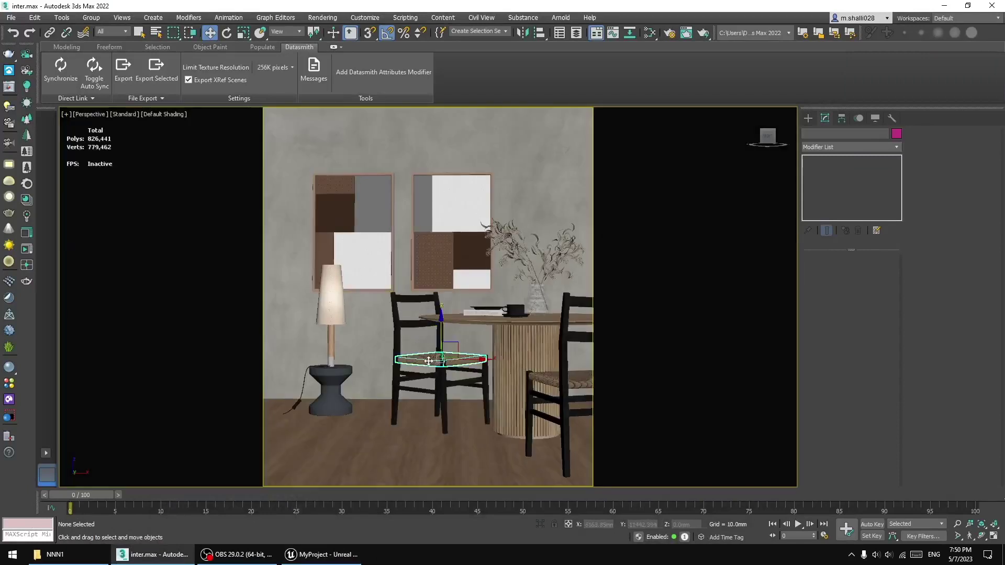
alt+middle_drag(429, 340, 424, 337)
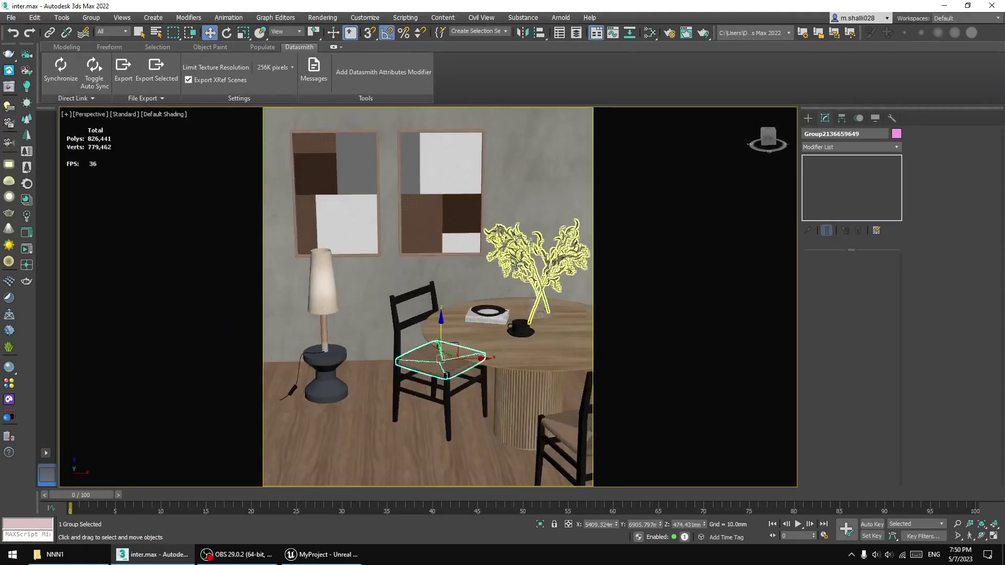
click(945, 6)
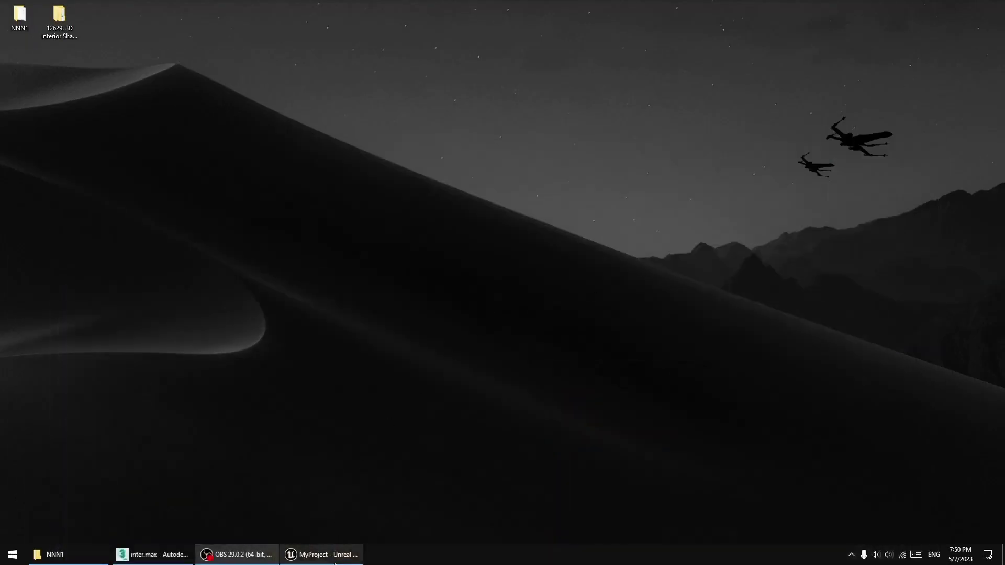
- In MyProject, start a Datasmith import of the exported .udatasmith file from NNN1
click(322, 554)
click(134, 40)
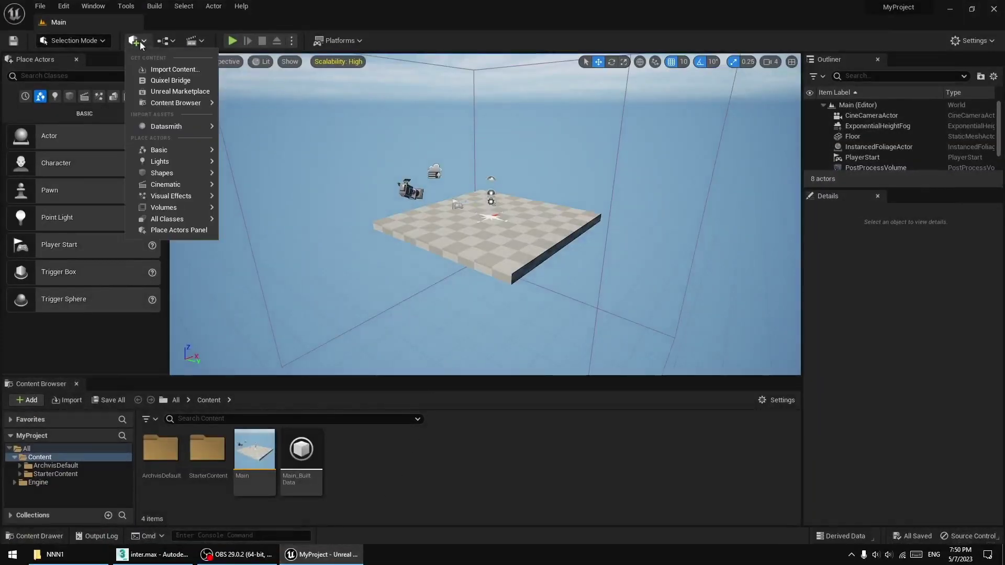
mouse_move(170, 126)
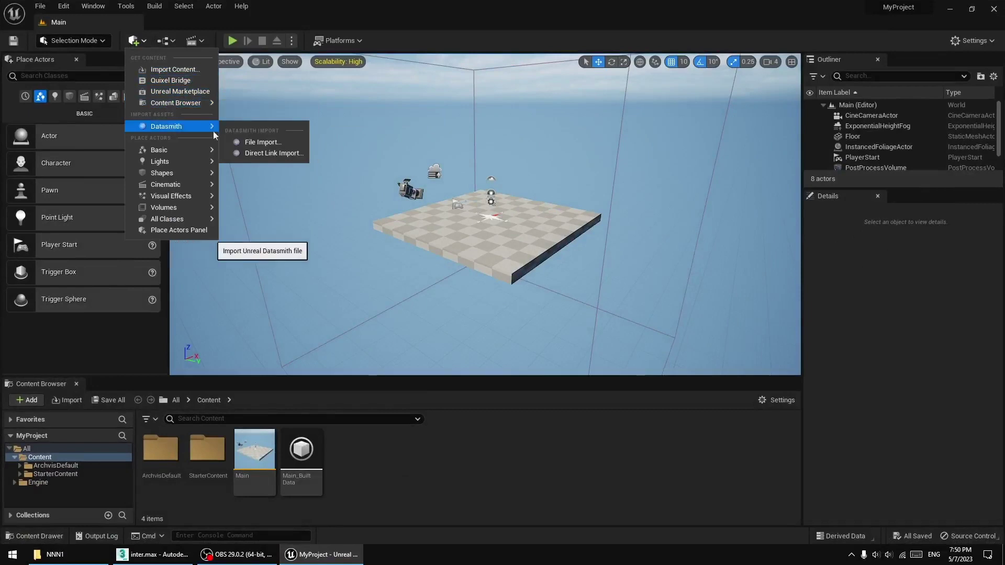
click(276, 151)
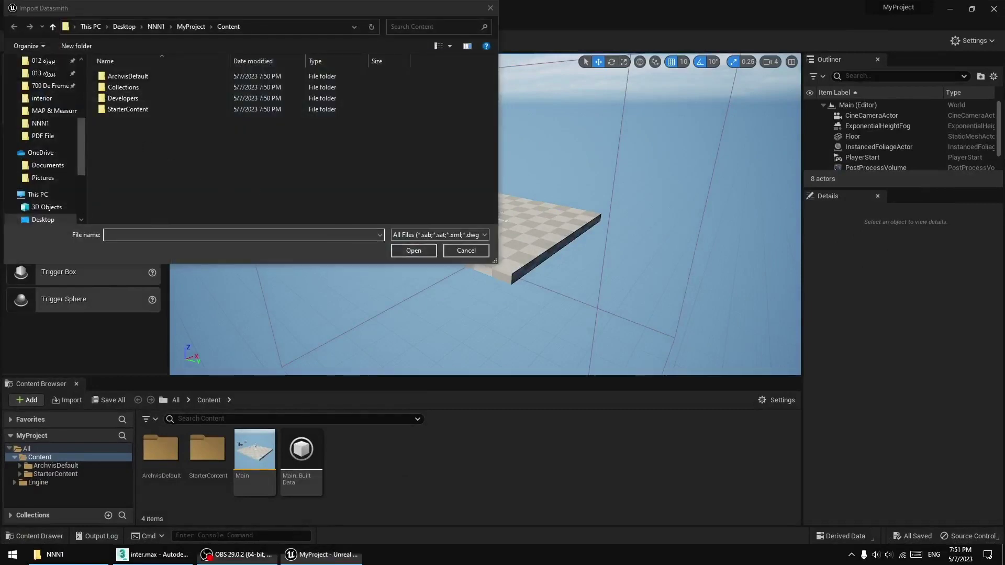
click(156, 26)
double_click(236, 84)
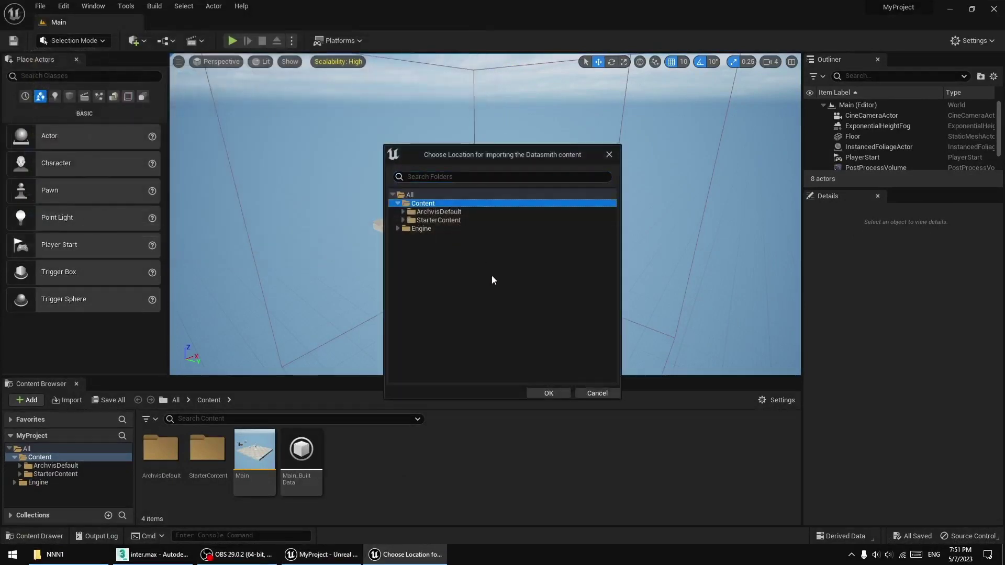
- Create a Content folder named 3d as the destination and start the import
right_click(492, 275)
click(531, 285)
text(3d)
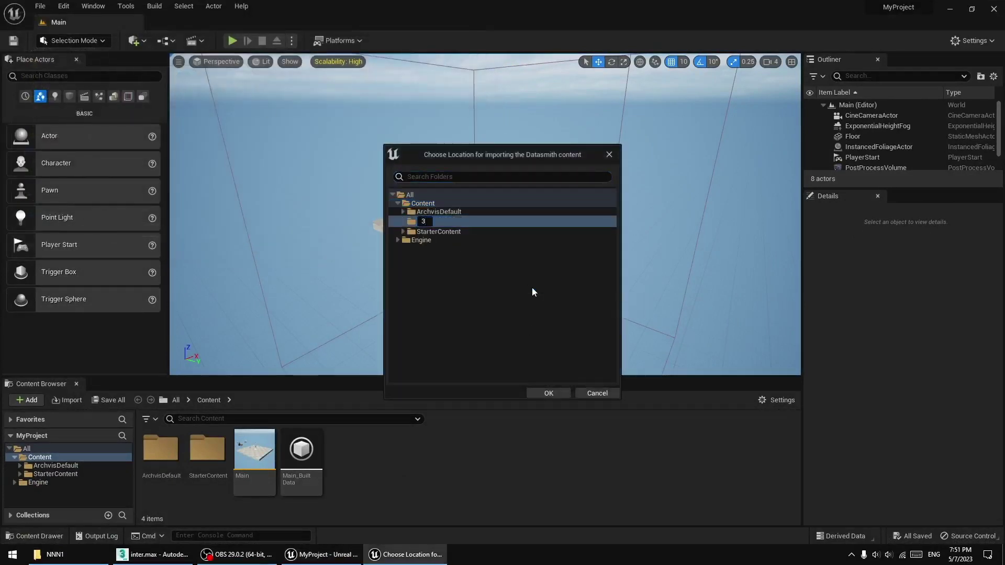
key(Return)
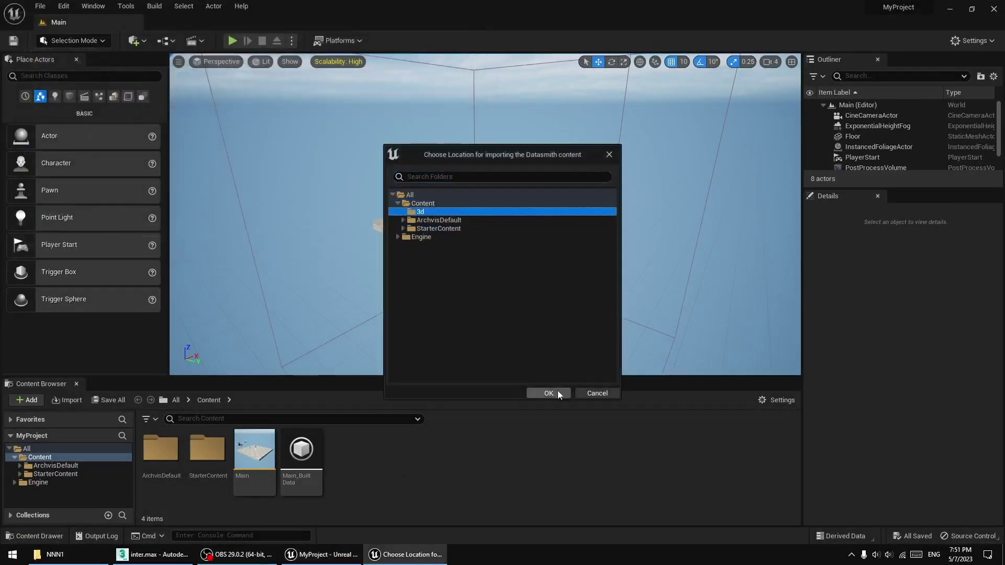
click(550, 393)
click(557, 367)
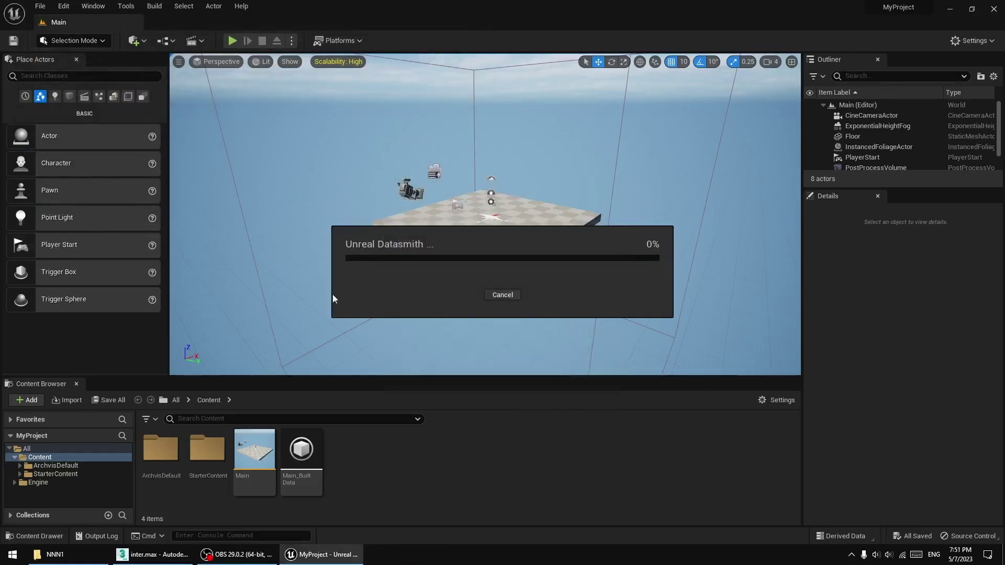
- Back in 3ds Max, pan and orbit the Perspective view, then save inter.max
click(152, 554)
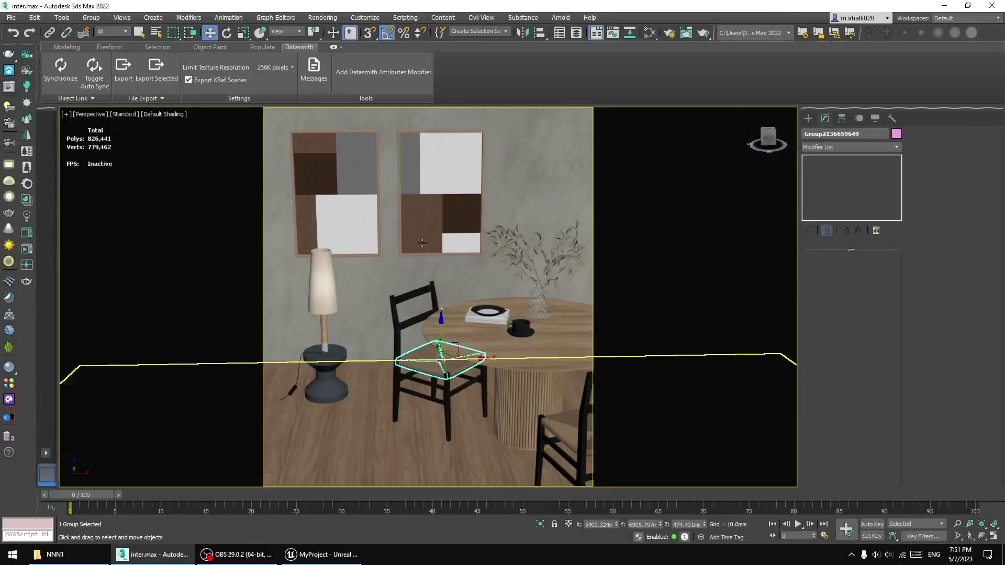
middle_drag(450, 332, 451, 311)
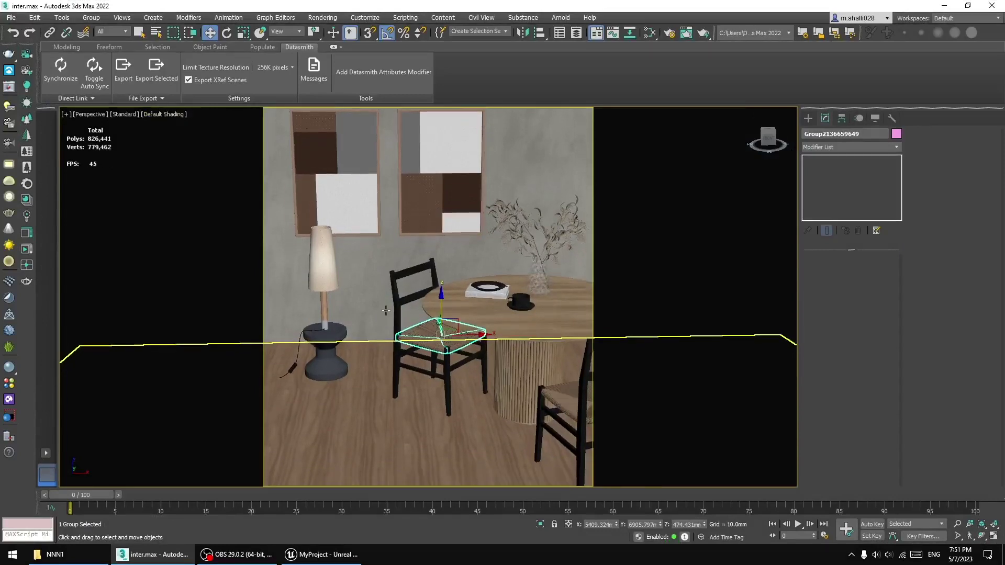
right_click(452, 309)
alt+middle_drag(393, 226, 444, 242)
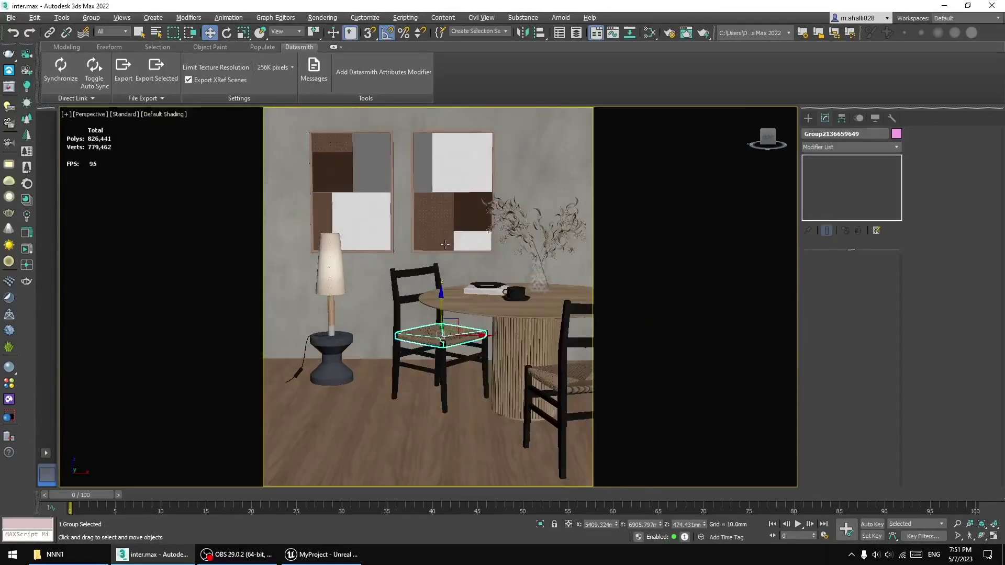
click(10, 18)
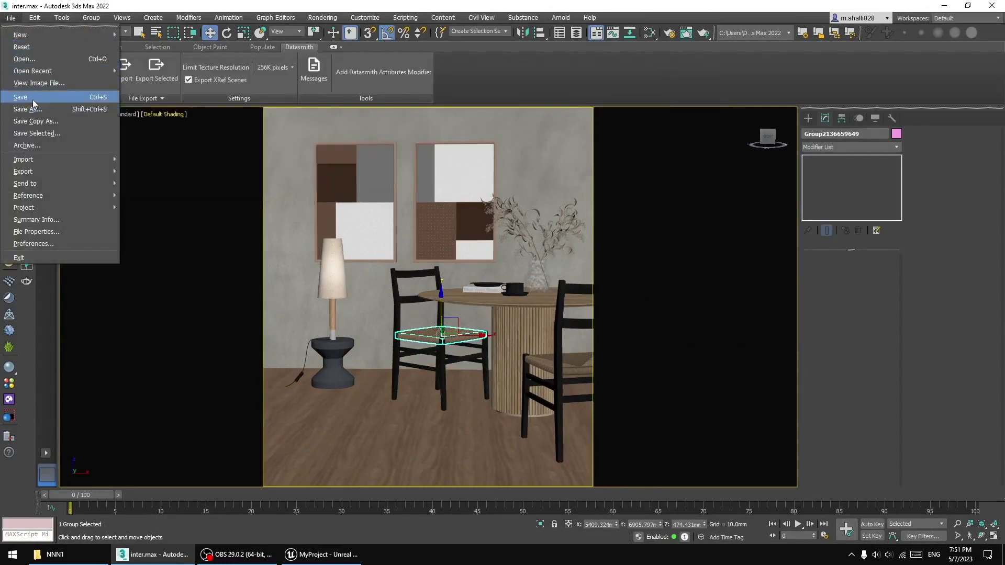
click(32, 97)
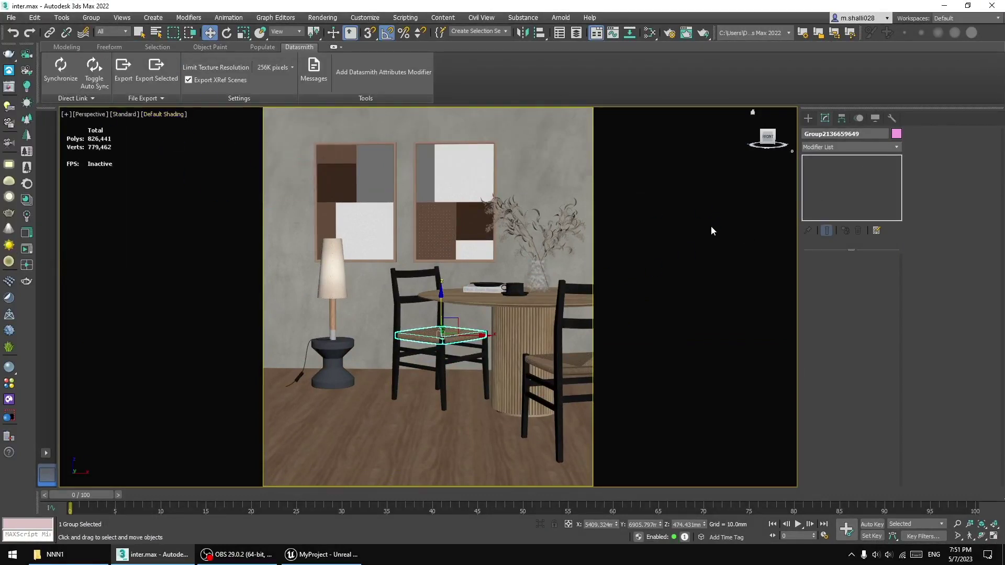
- Frame and delete Unreal's default Floor actor, then level the view
key(alt+F4)
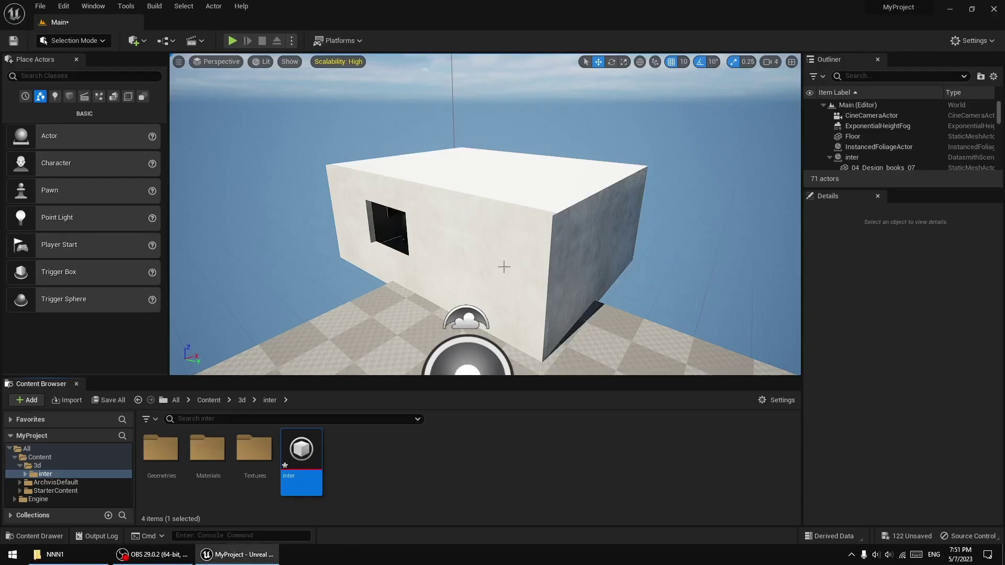
click(852, 136)
key(f)
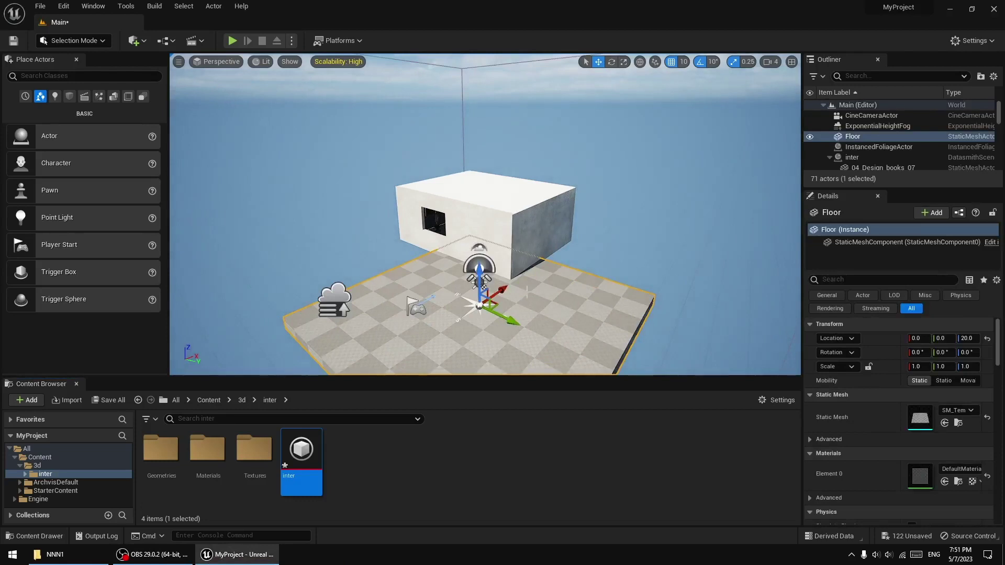
key(Delete)
right_drag(601, 311, 341, 214)
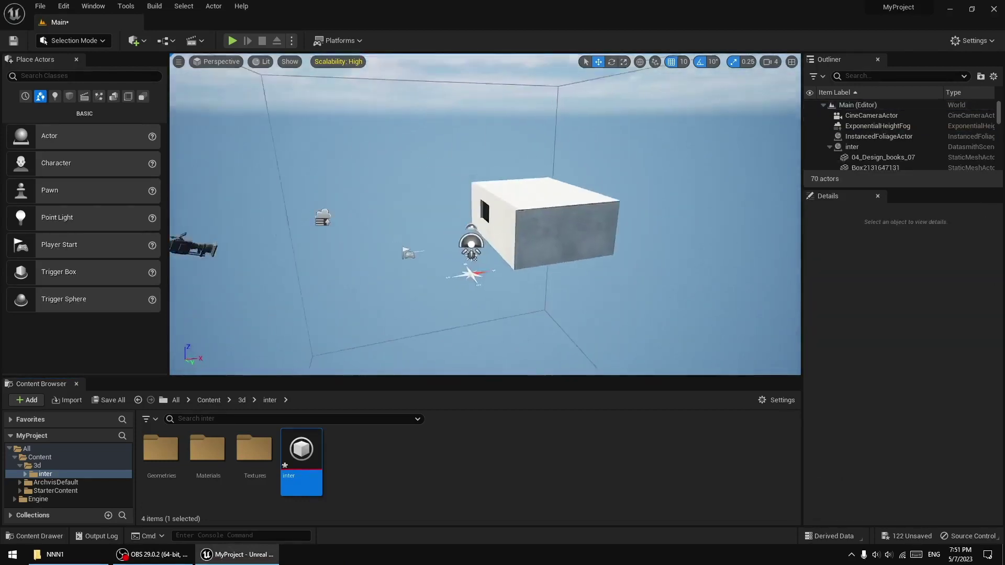
- Close the Content Browser and drag the panel splitters to enlarge the viewport
mouse_move(591, 378)
mouse_down()
mouse_move(592, 401)
mouse_move(583, 397)
mouse_up()
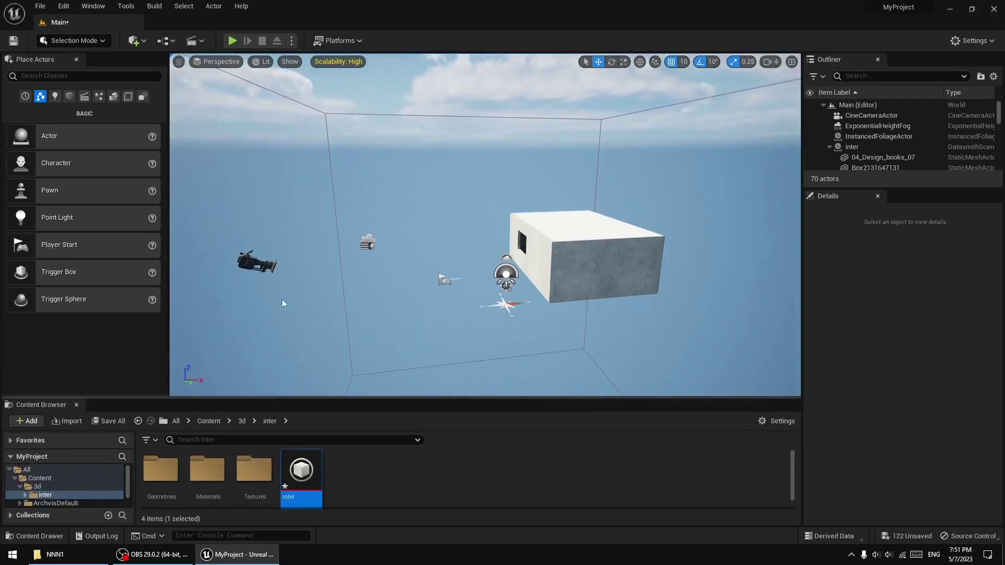
click(76, 406)
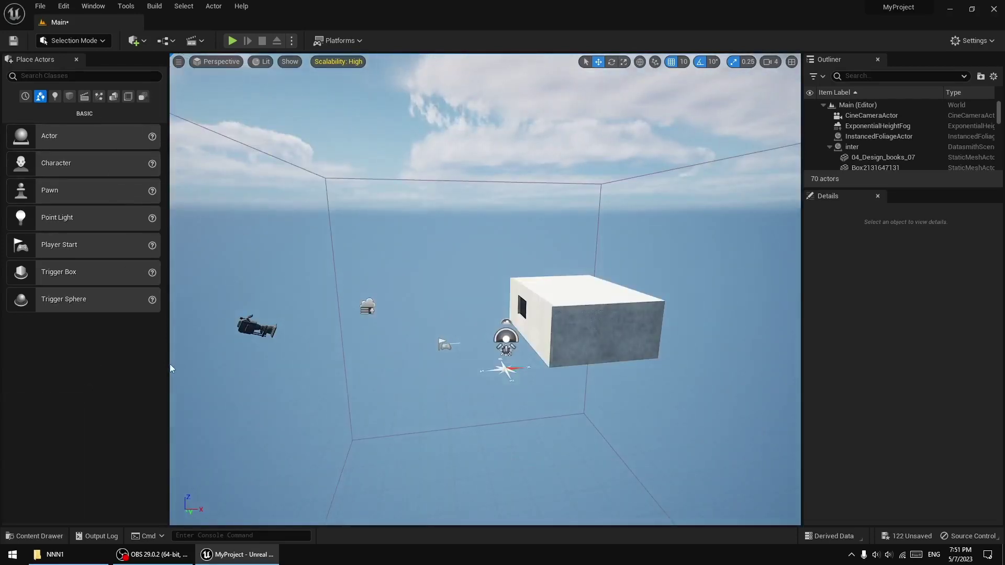
drag(170, 368, 50, 356)
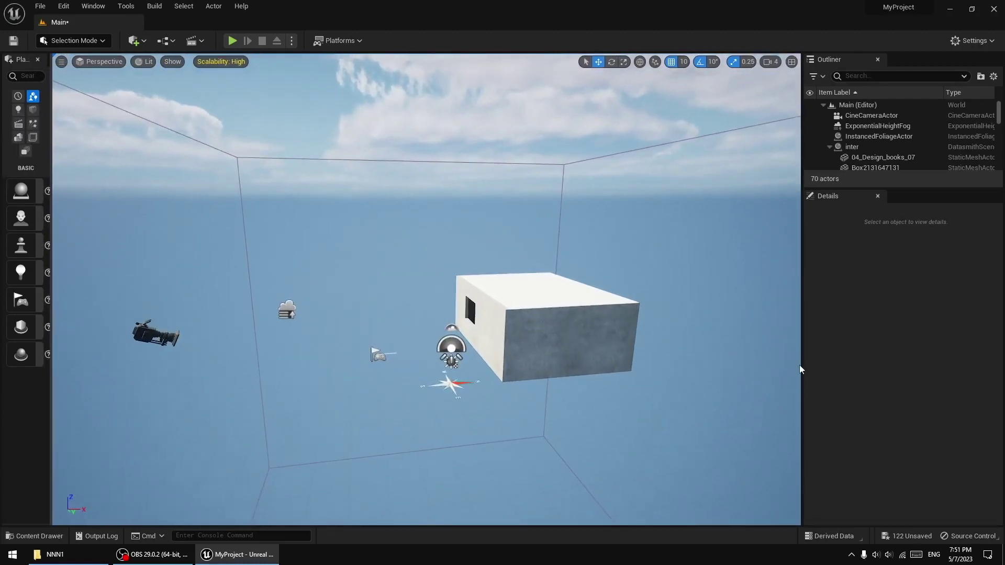
drag(800, 370, 856, 367)
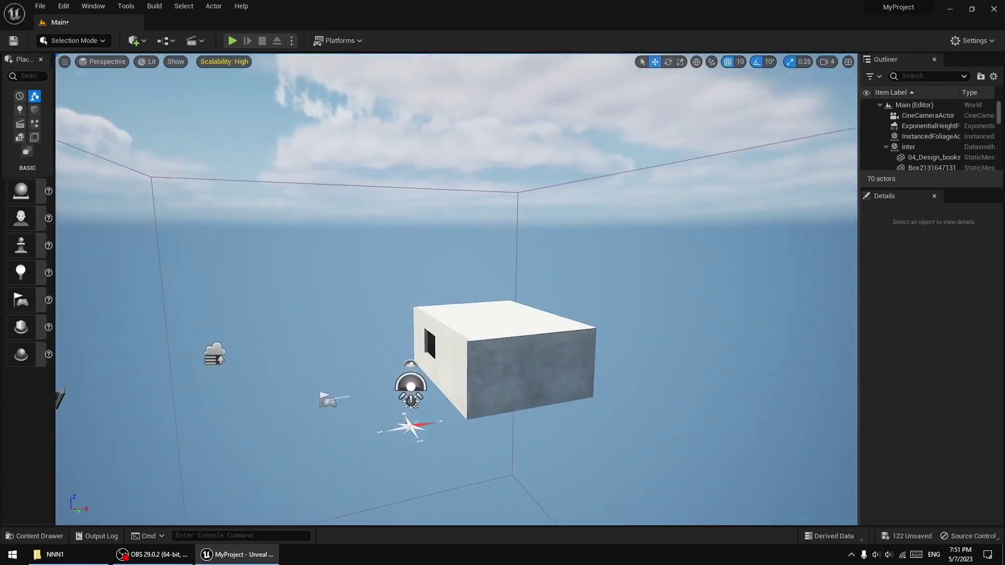
right_drag(628, 313, 575, 303)
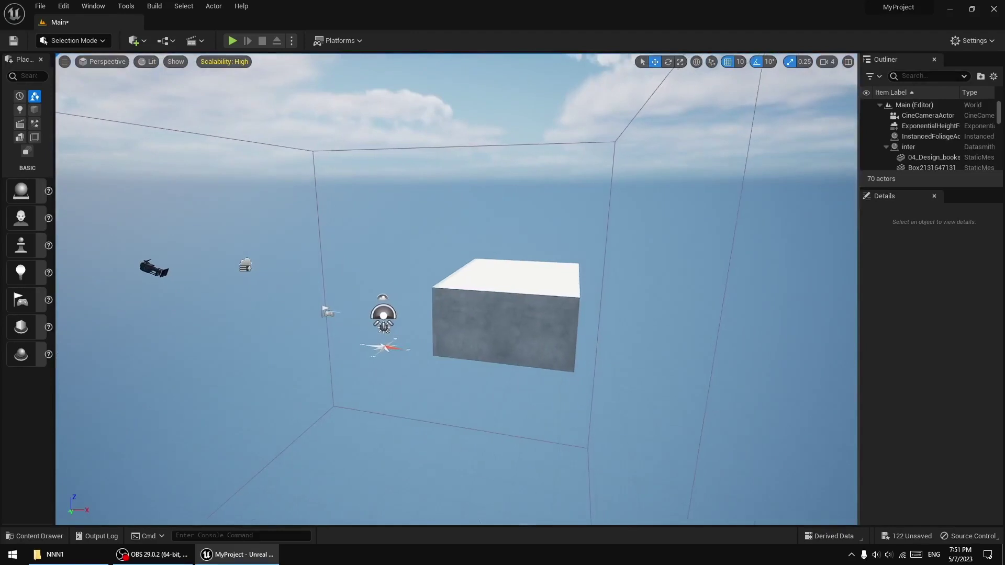
right_drag(523, 282, 543, 283)
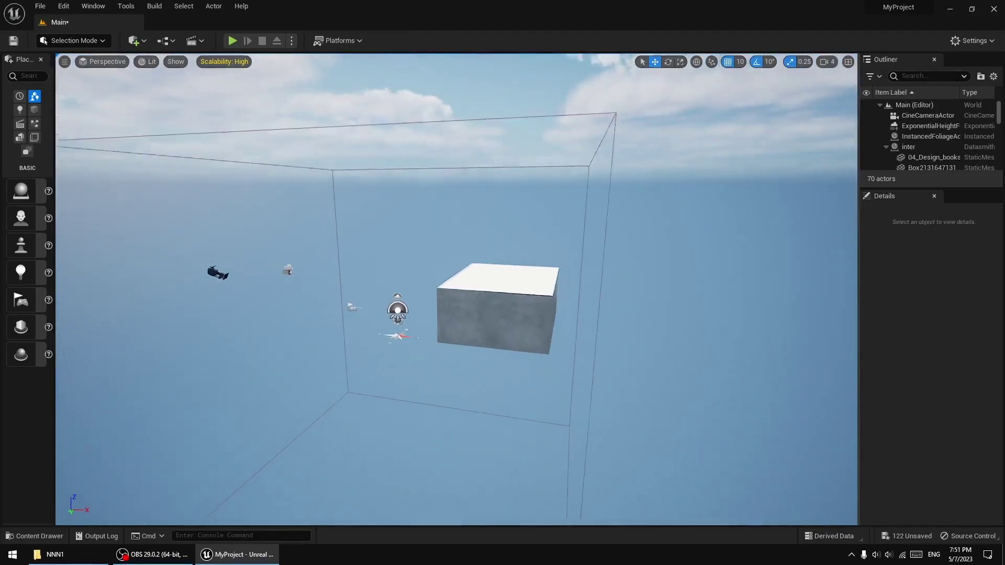
- Delete the PostProcessVolume and ExponentialHeightFog from the level
click(537, 263)
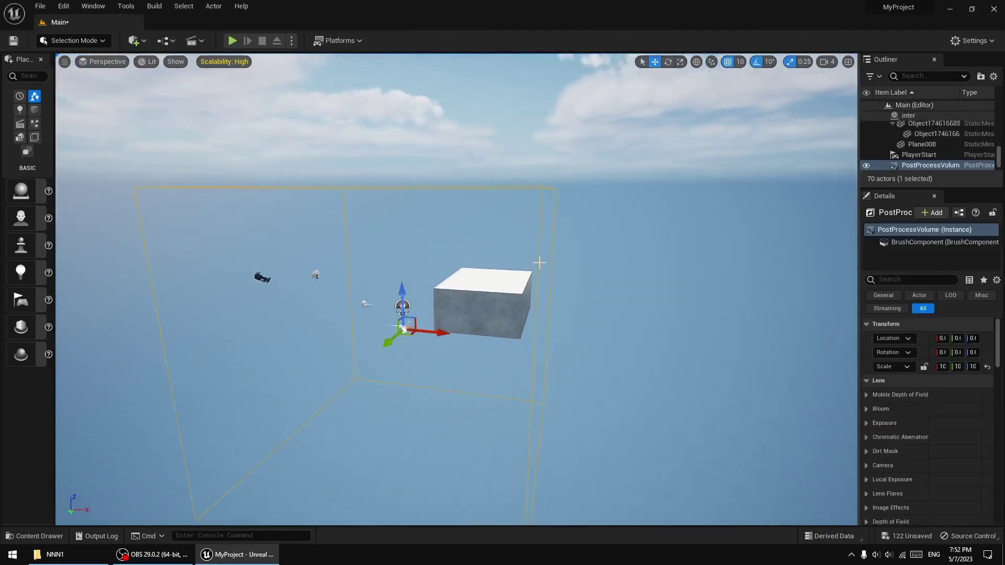
right_drag(544, 272, 549, 265)
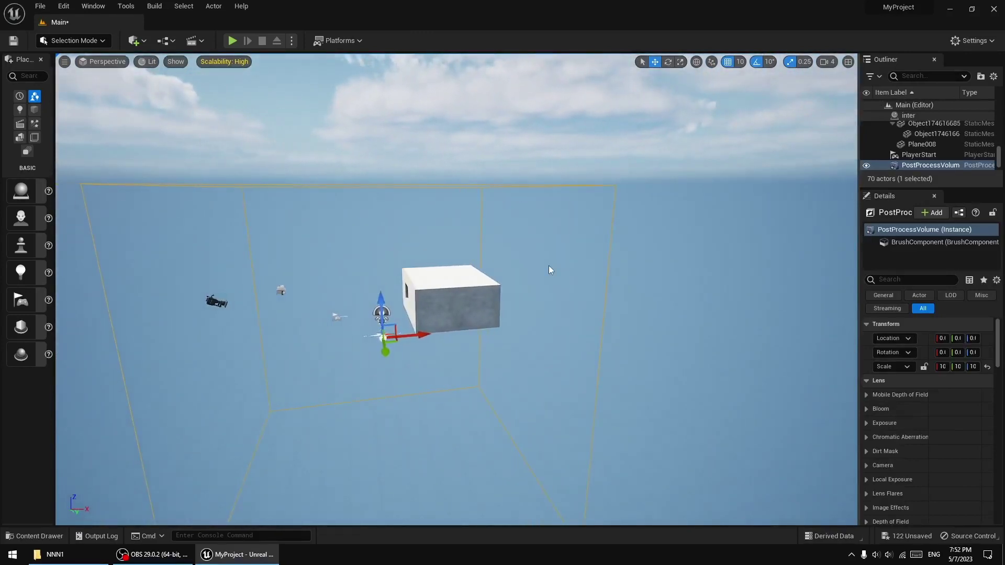
key(Delete)
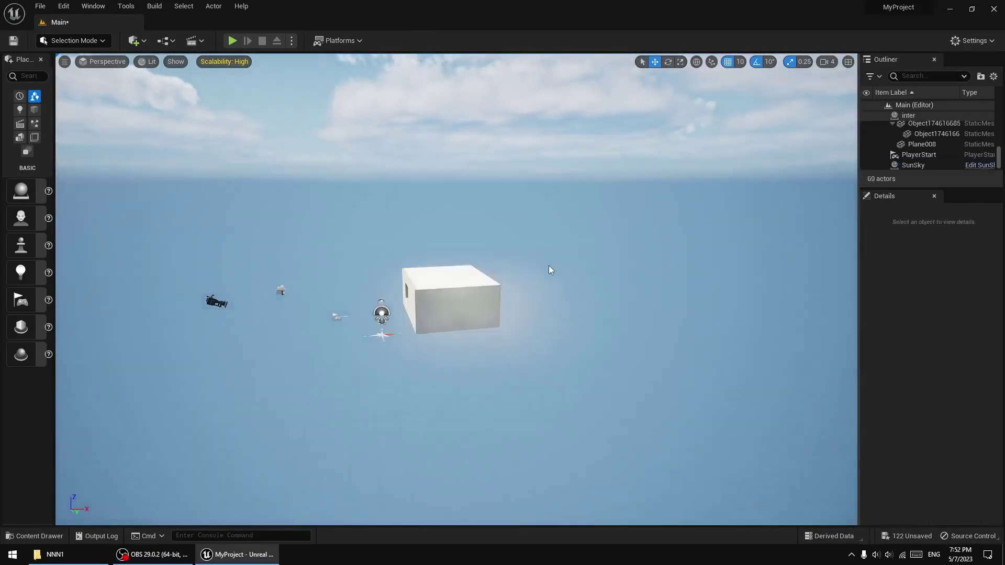
right_drag(548, 265, 549, 265)
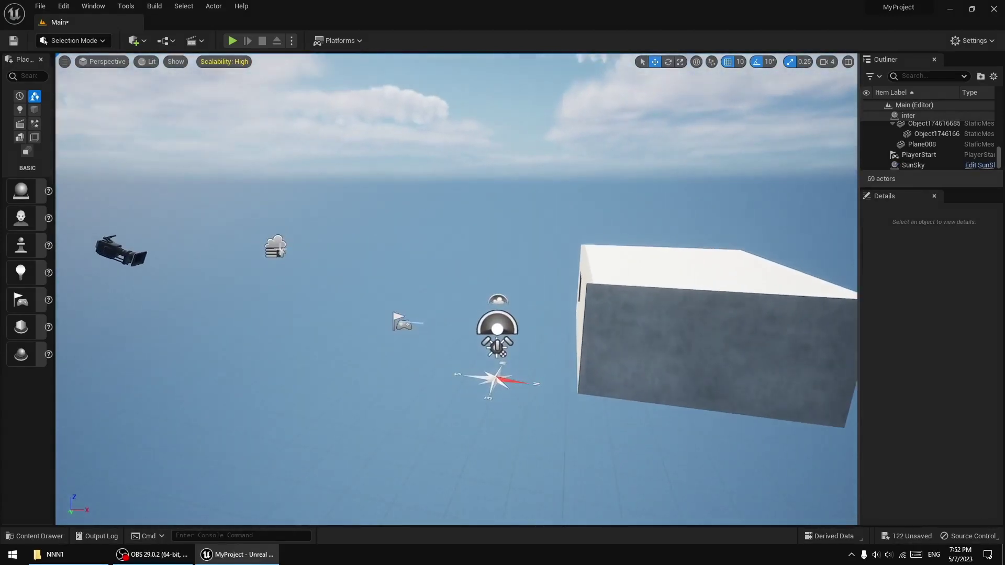
click(277, 247)
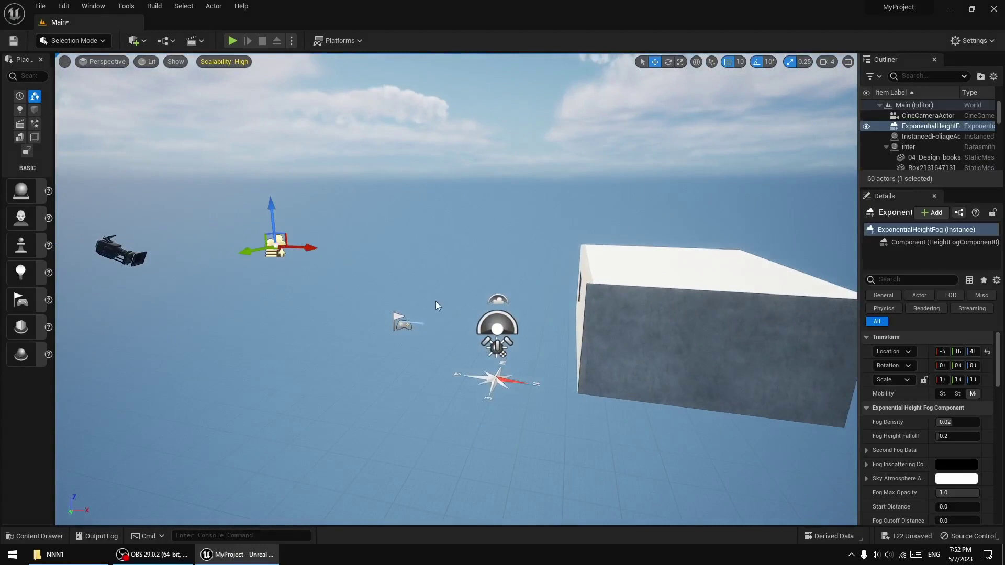
key(Delete)
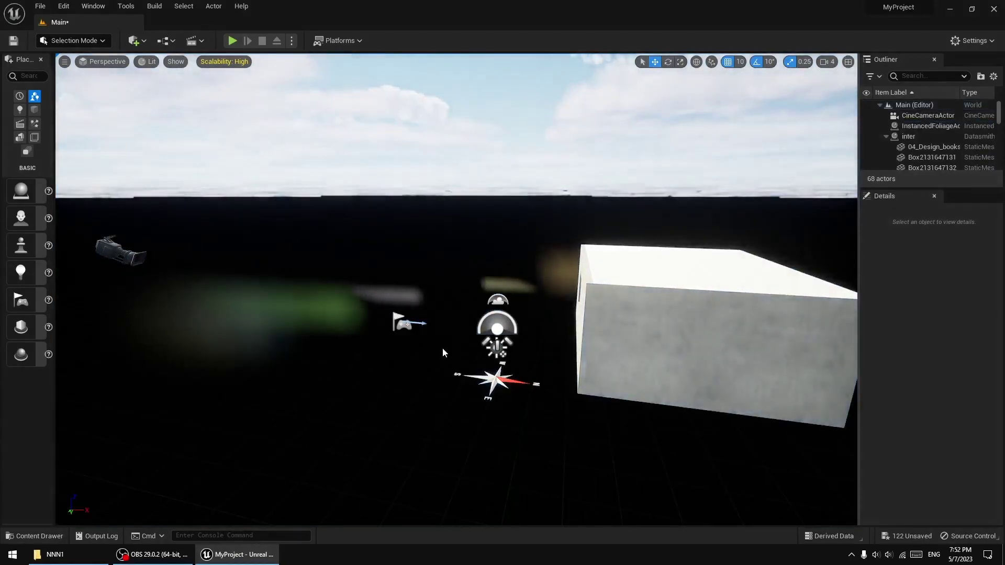
- Delete the PlayerStart, the directional sun light and the sky light
click(402, 320)
key(Delete)
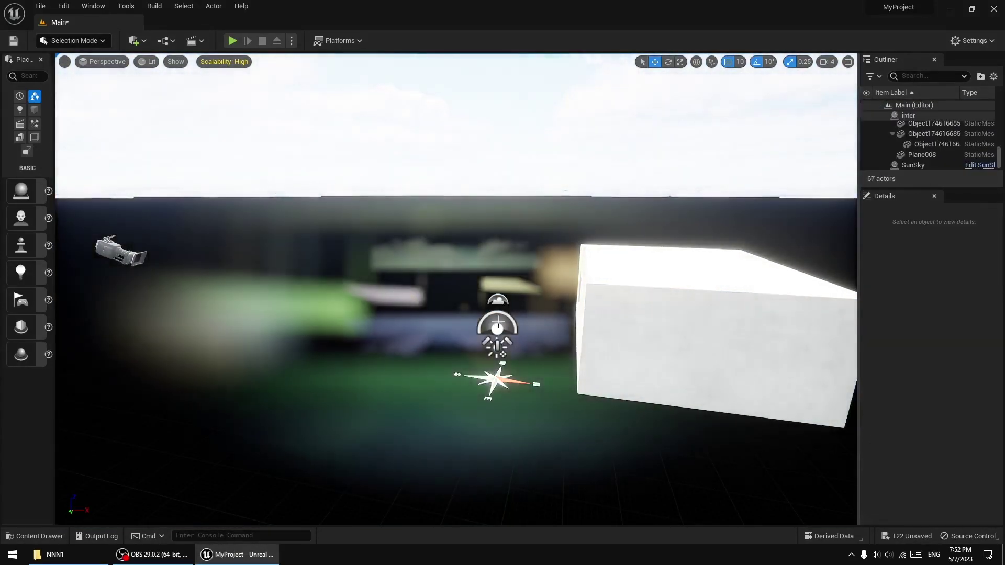
click(501, 322)
key(Delete)
click(498, 301)
key(Delete)
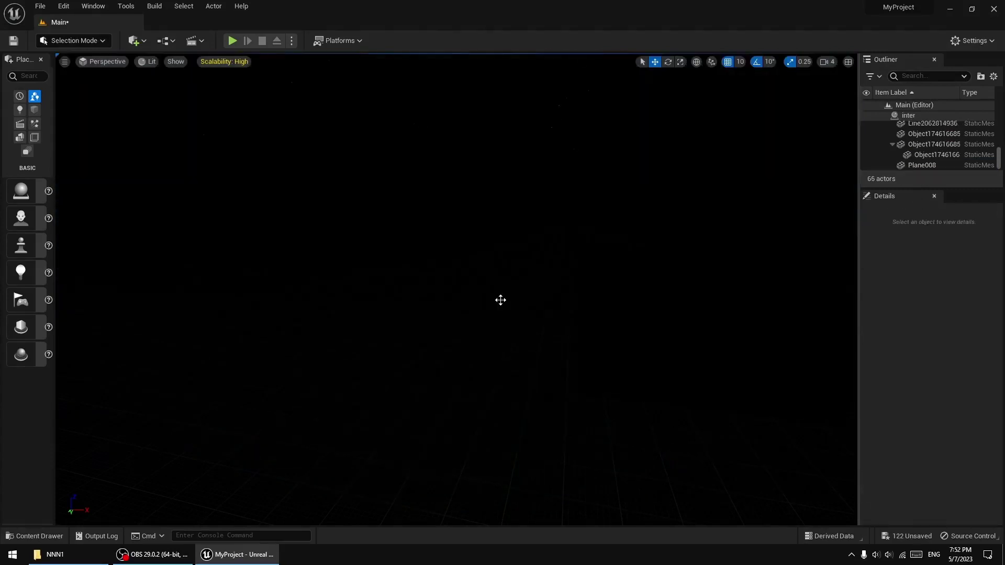
click(150, 64)
- Switch the viewport to Unlit and fly inside the room to inspect the floor mesh
click(172, 103)
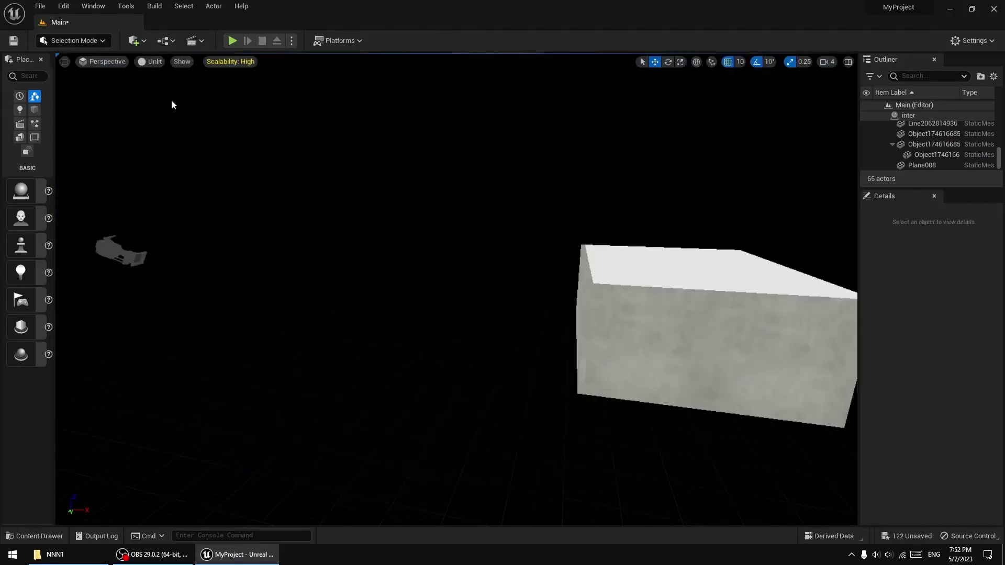
drag(455, 314, 502, 235)
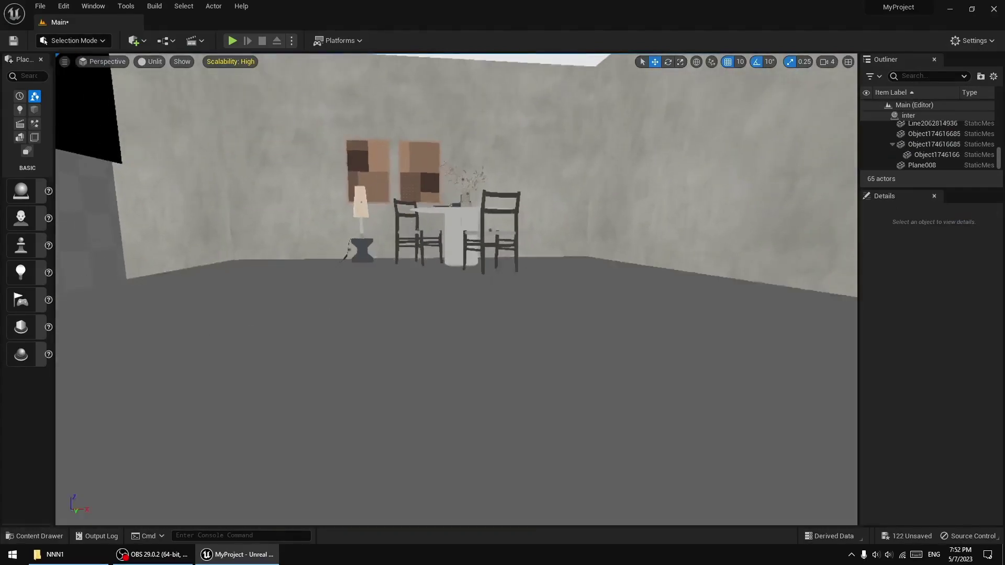
drag(363, 287, 293, 293)
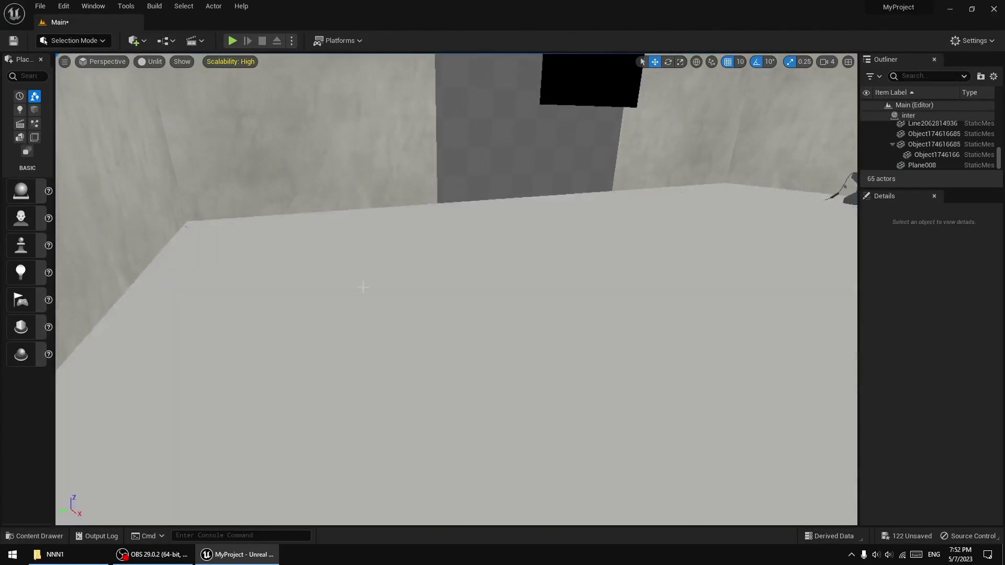
click(362, 287)
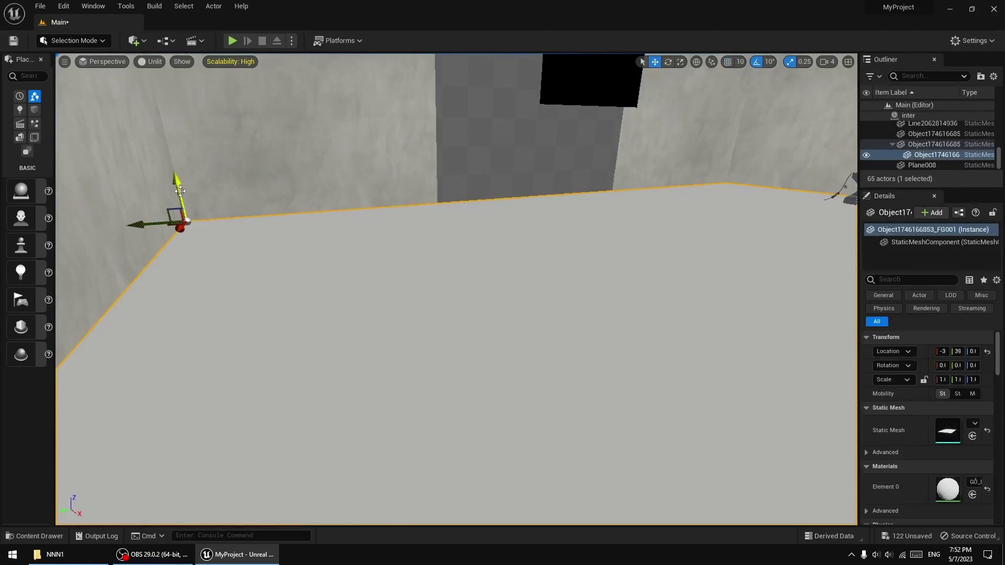
drag(179, 191, 180, 192)
mouse_move(180, 192)
right_down()
mouse_move(293, 199)
mouse_move(473, 237)
right_up()
- Select Plane008 and drag San_betong_1 onto its Element 2 material slot
click(473, 238)
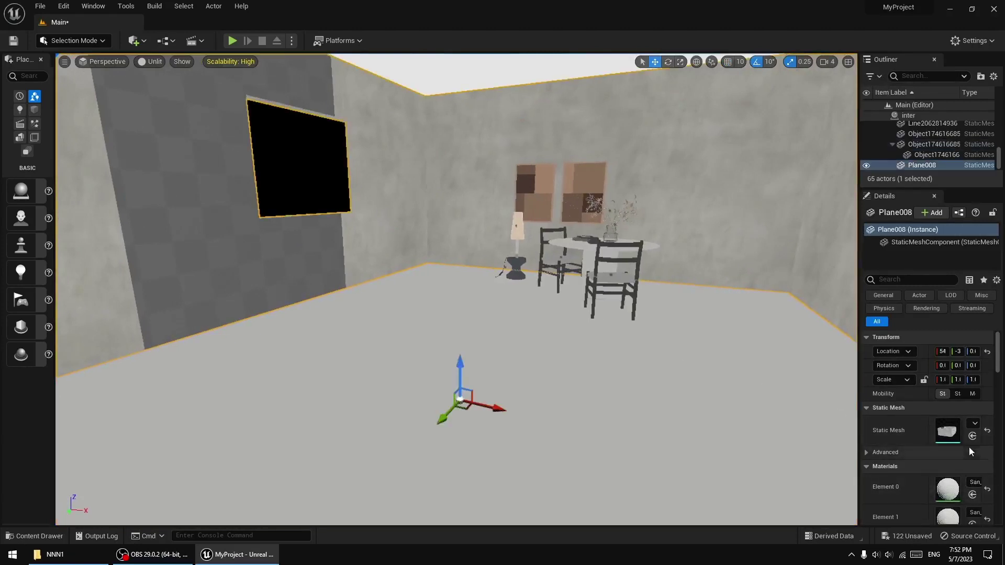
scroll(971, 481, down, 2)
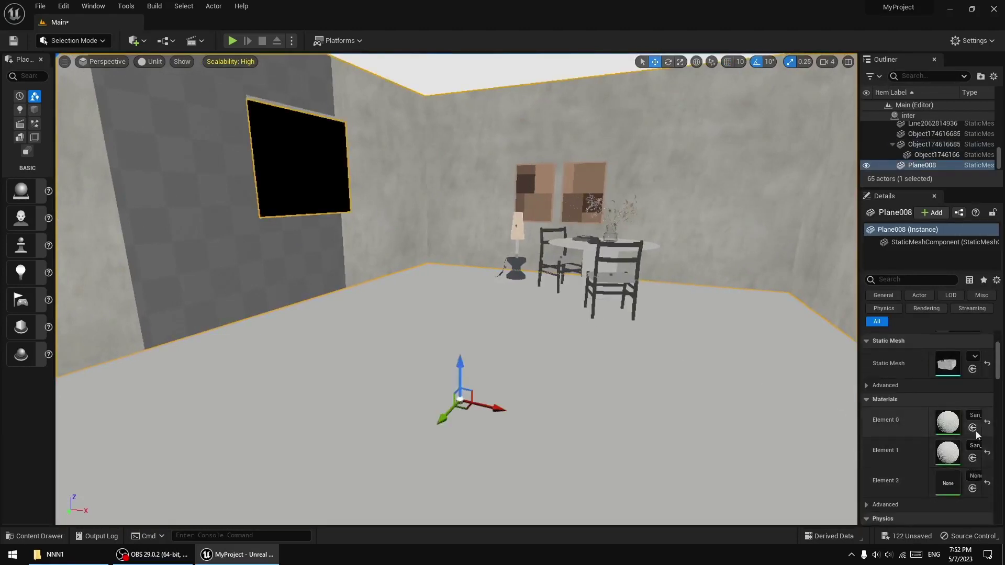
drag(861, 438, 810, 438)
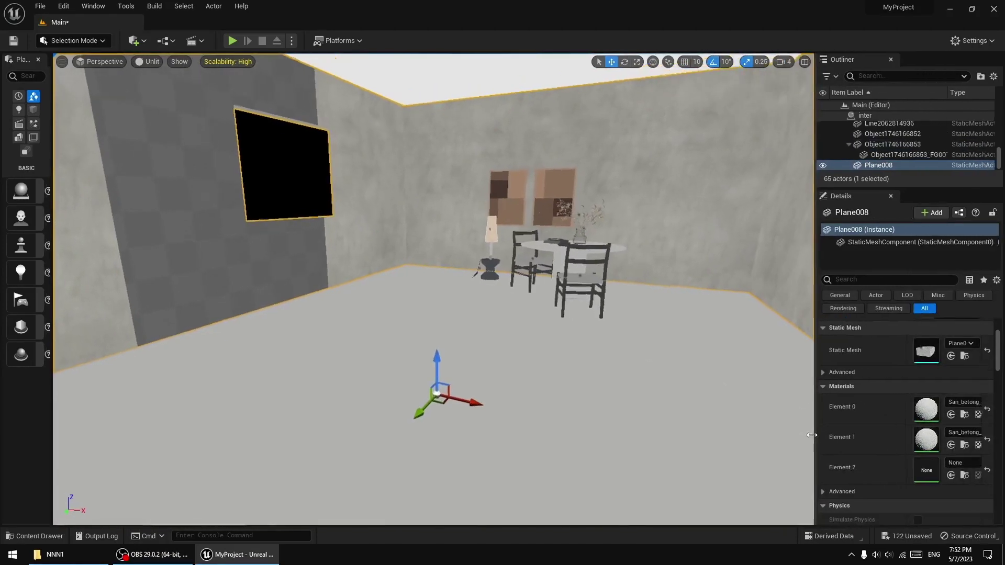
click(975, 415)
drag(437, 474, 292, 314)
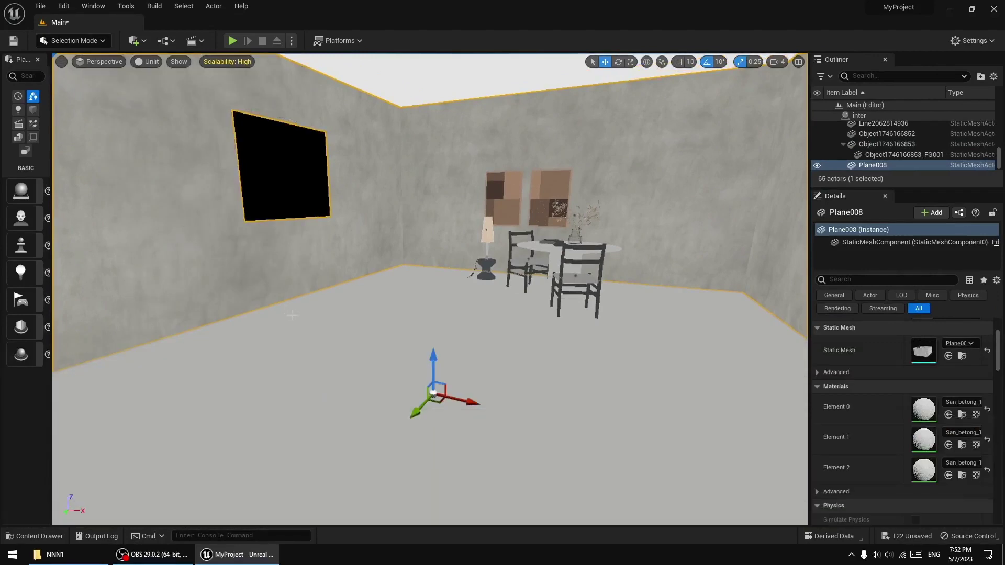
mouse_move(291, 315)
right_down()
mouse_move(575, 388)
mouse_move(555, 389)
mouse_move(554, 337)
right_up()
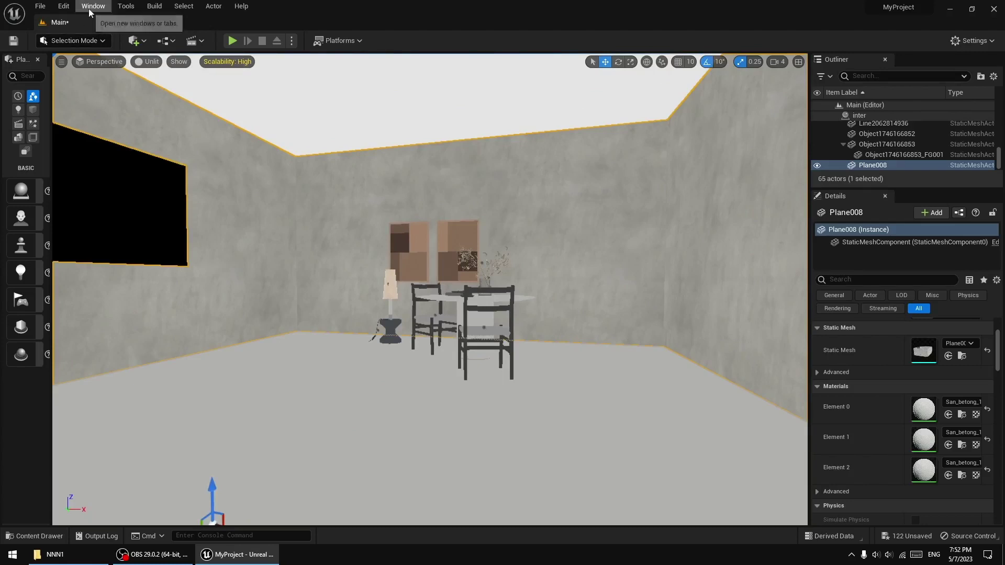
- Open Edit > Project Settings, dock it, then drag its tab out into its own window
click(63, 6)
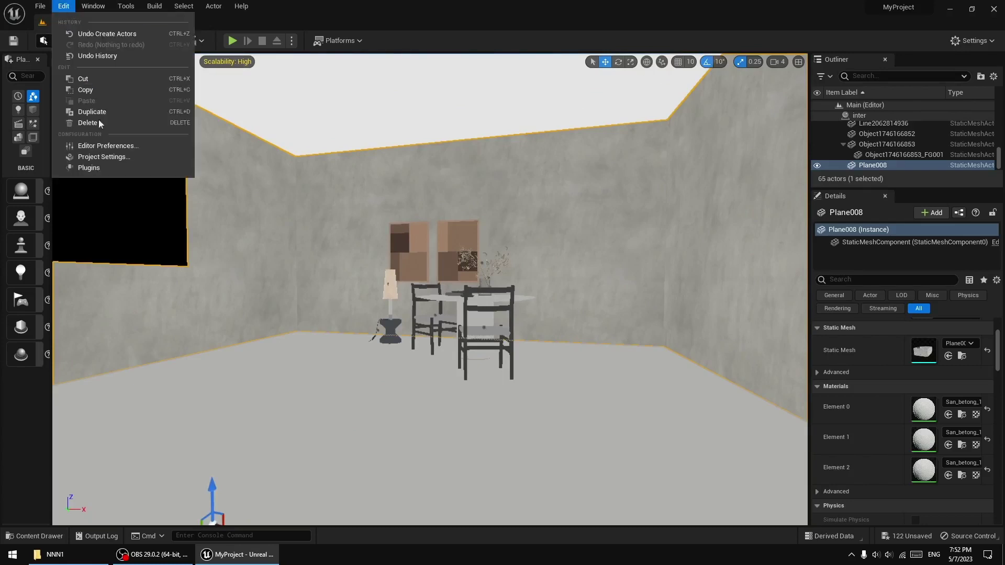
click(99, 156)
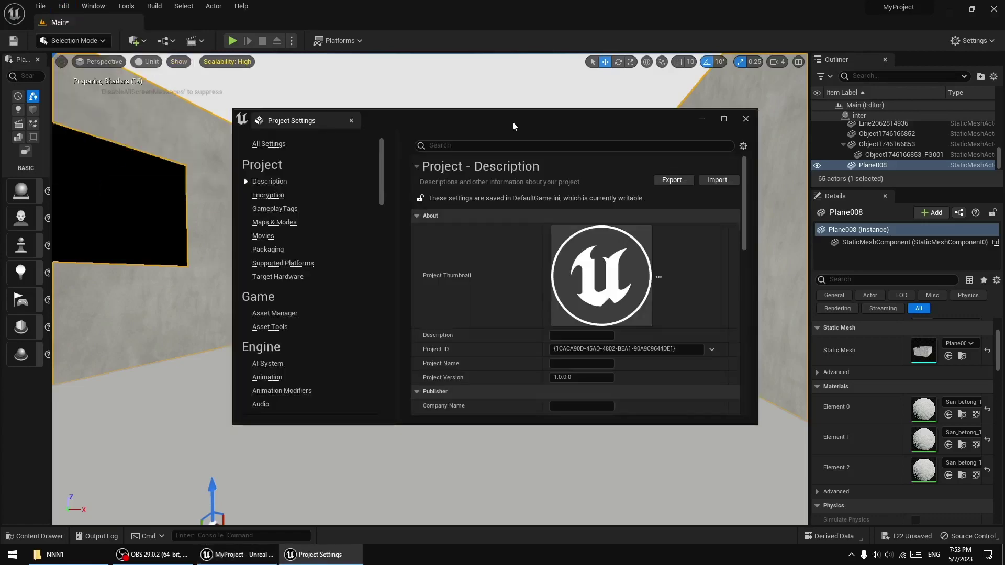
mouse_move(512, 120)
mouse_down()
mouse_move(228, 62)
mouse_move(199, 22)
mouse_up()
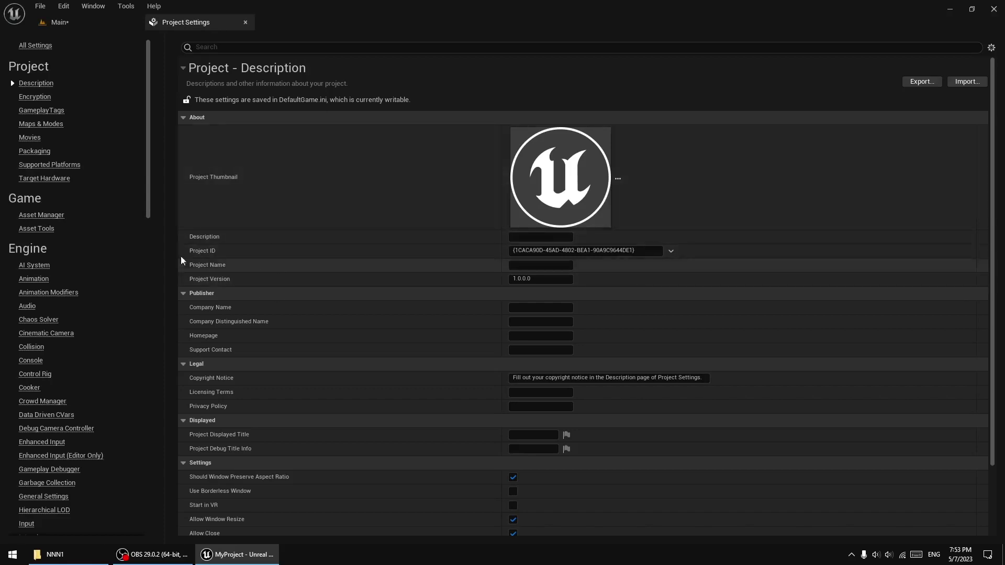
click(58, 7)
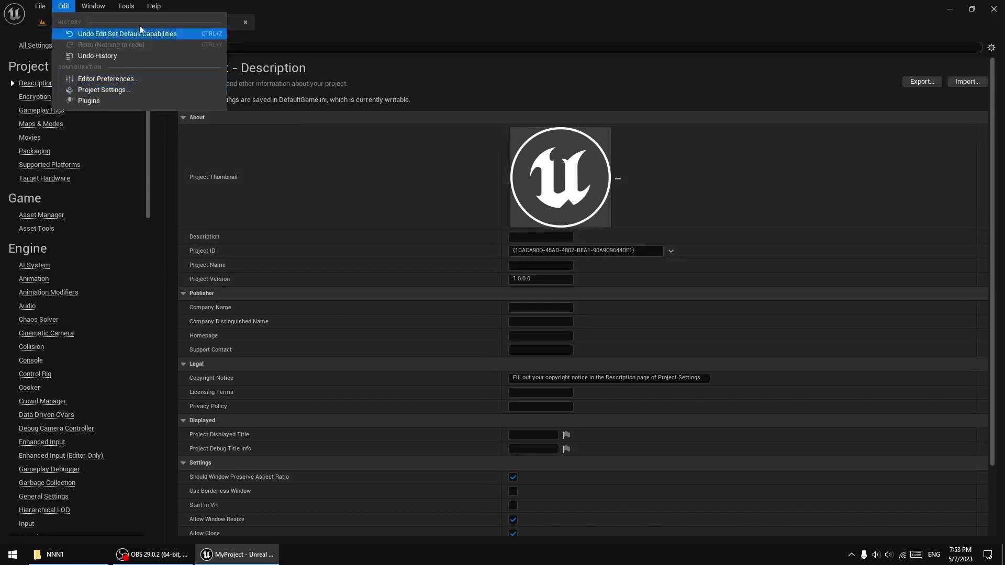
drag(209, 23, 410, 85)
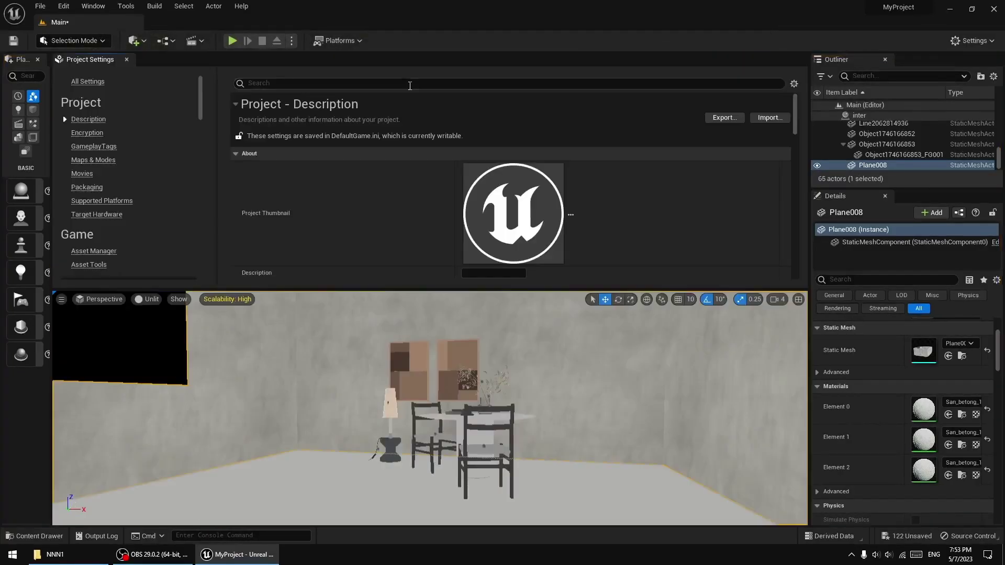
click(974, 45)
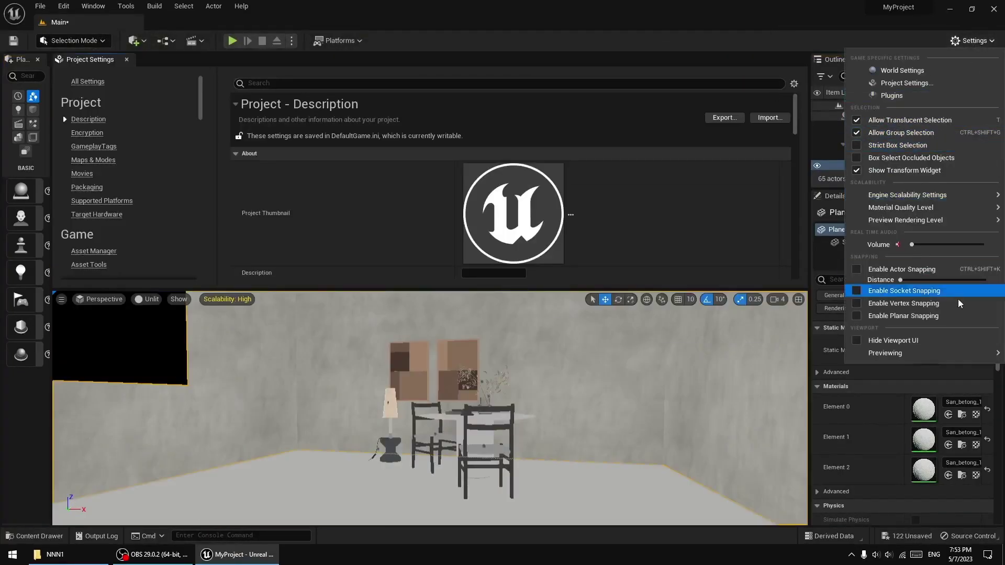
click(905, 82)
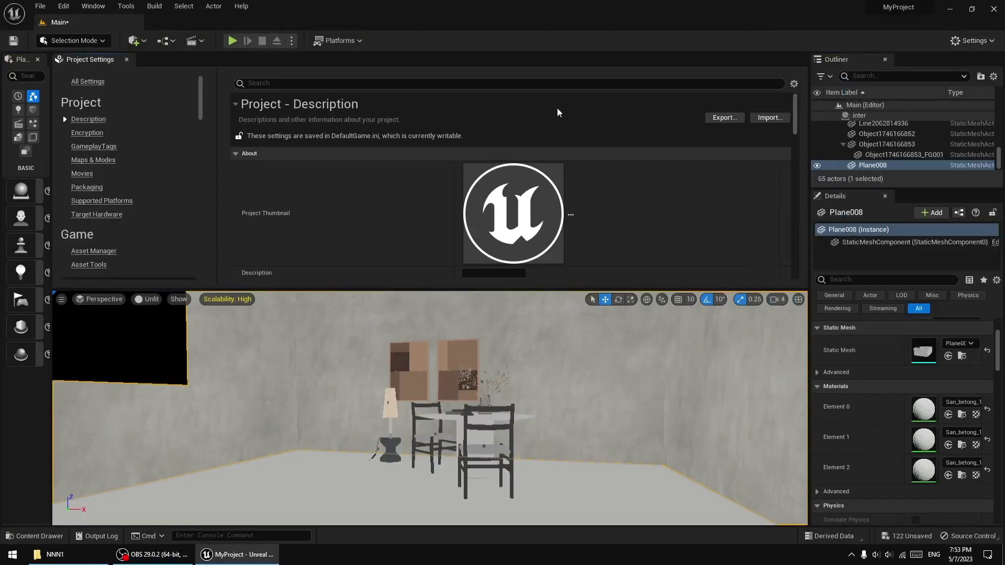
mouse_move(119, 64)
mouse_down()
mouse_move(197, 39)
mouse_move(183, 20)
mouse_up()
text(lu)
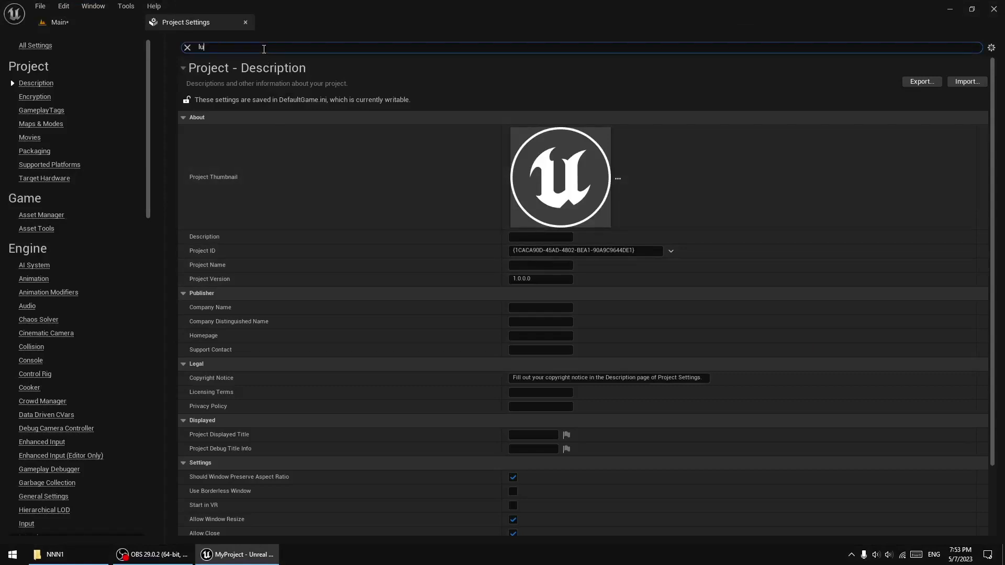
- Filter Project Settings by 'lumen', confirm Lumen for global illumination and reflections, then float the window
text(mr)
key(BackSpace)
text(e)
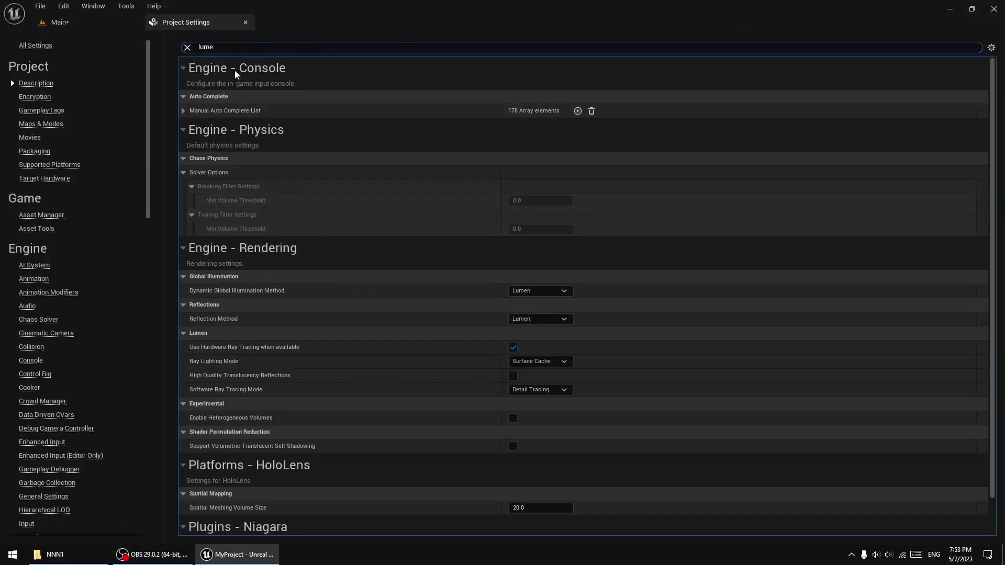
text(n)
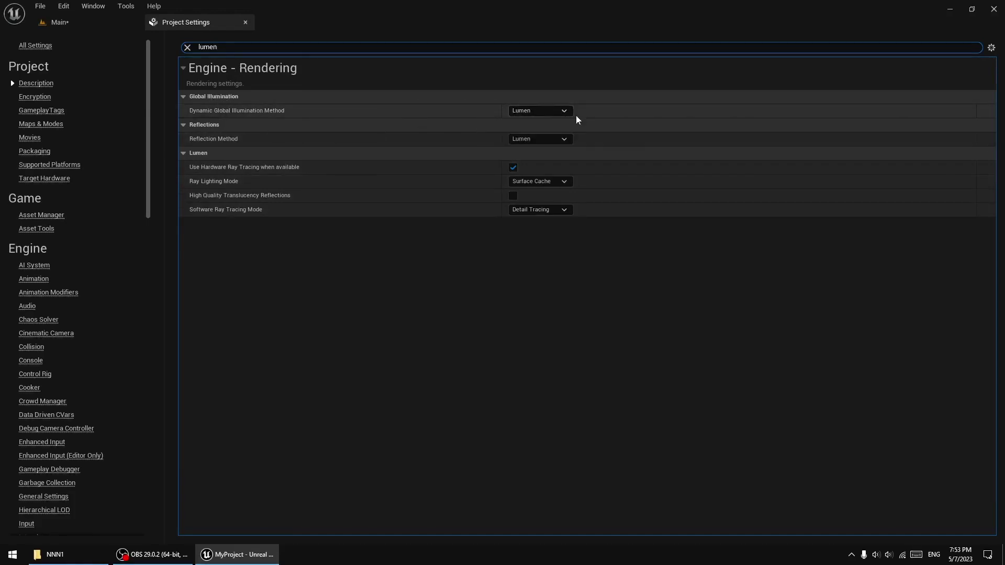
click(547, 111)
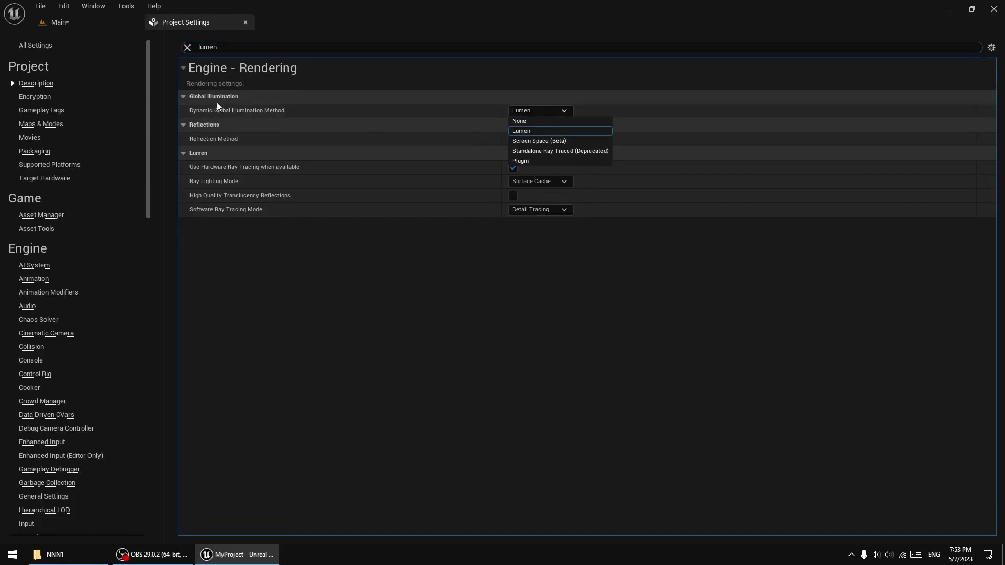
click(548, 115)
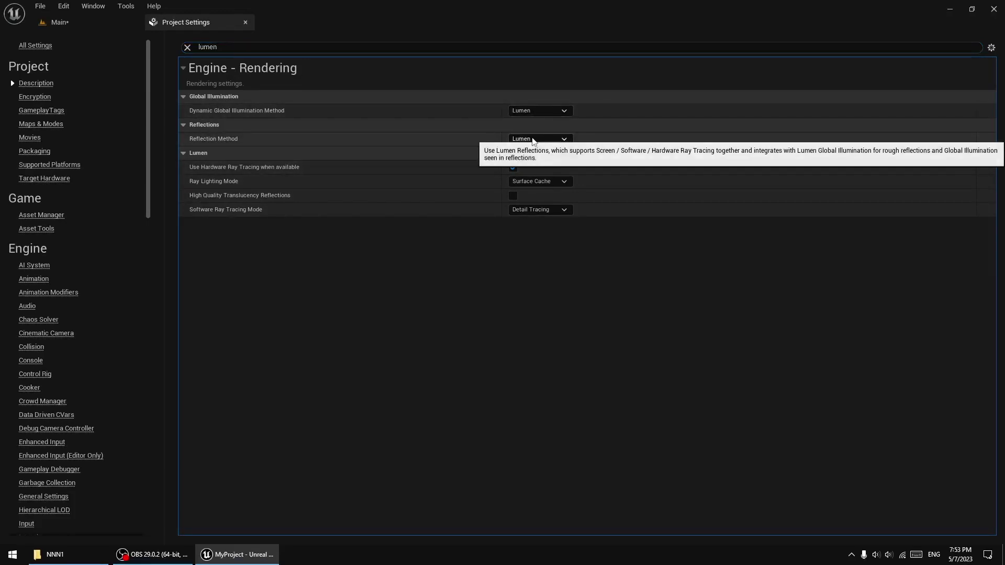
click(536, 139)
click(363, 239)
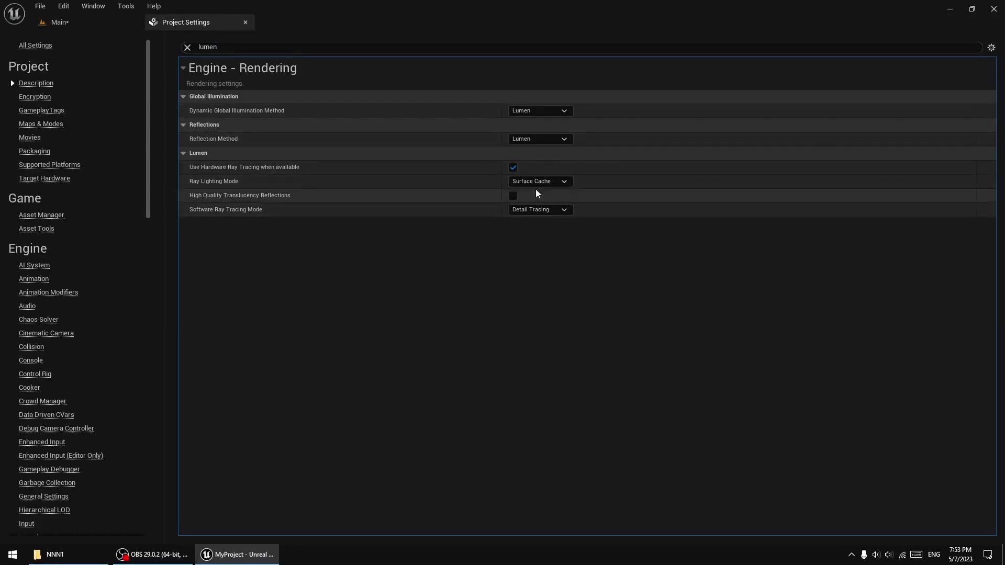
click(534, 111)
click(467, 284)
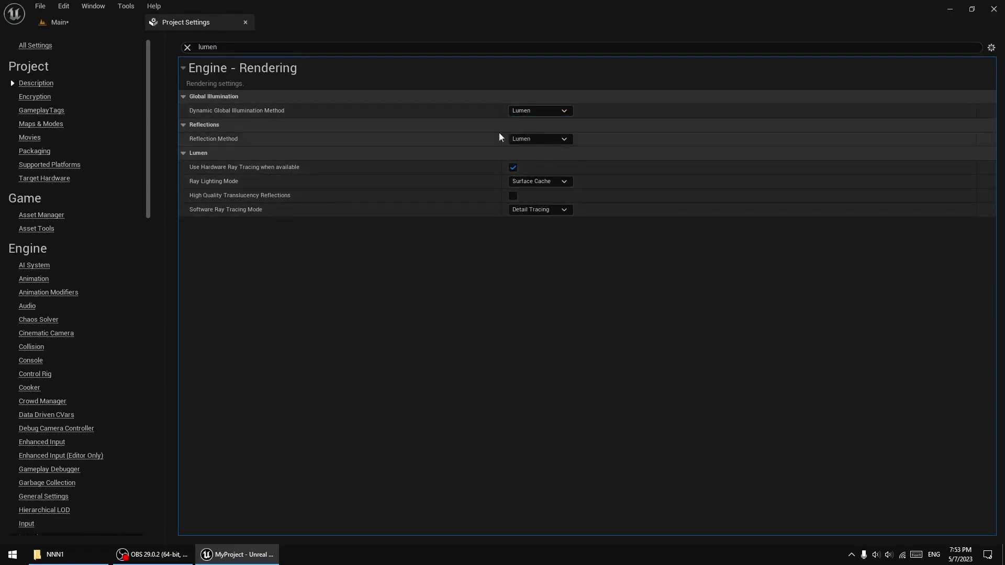
mouse_move(207, 27)
mouse_down()
mouse_move(288, 153)
mouse_move(470, 212)
mouse_up()
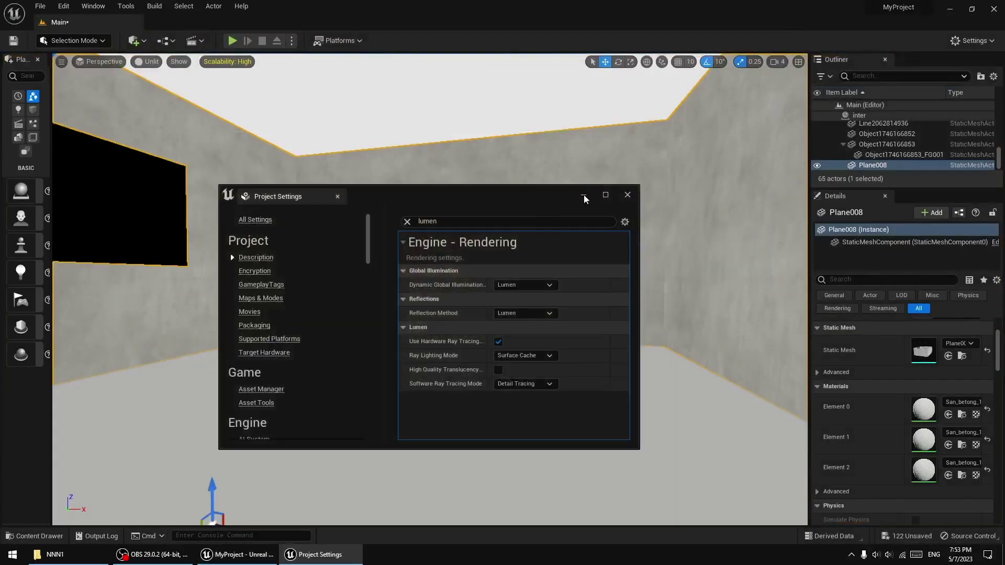
- Minimize Project Settings, switch the viewport from Unlit to Lit, and widen the Place Actors panel
click(581, 197)
right_drag(555, 348, 556, 335)
right_drag(466, 348, 466, 330)
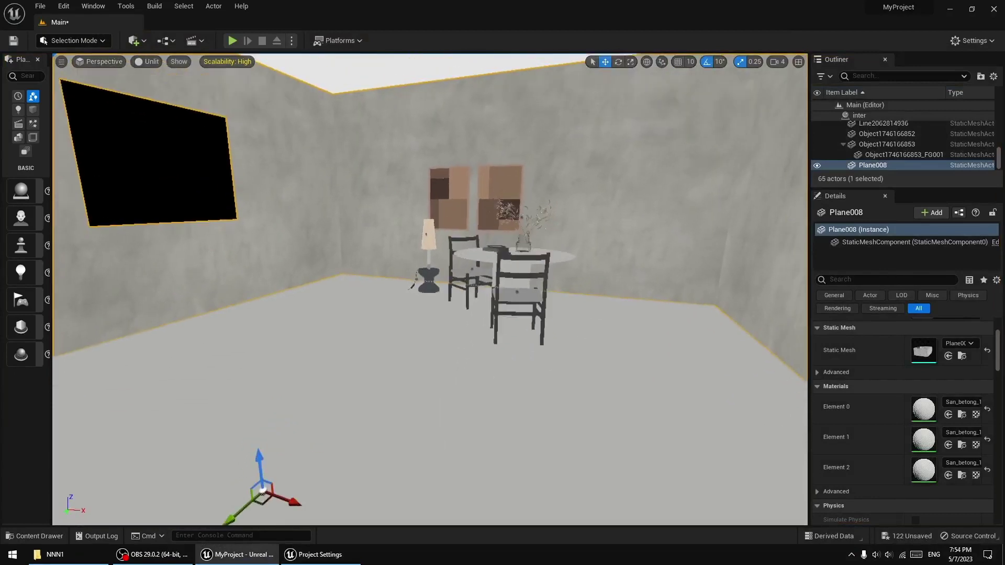
click(148, 61)
click(161, 85)
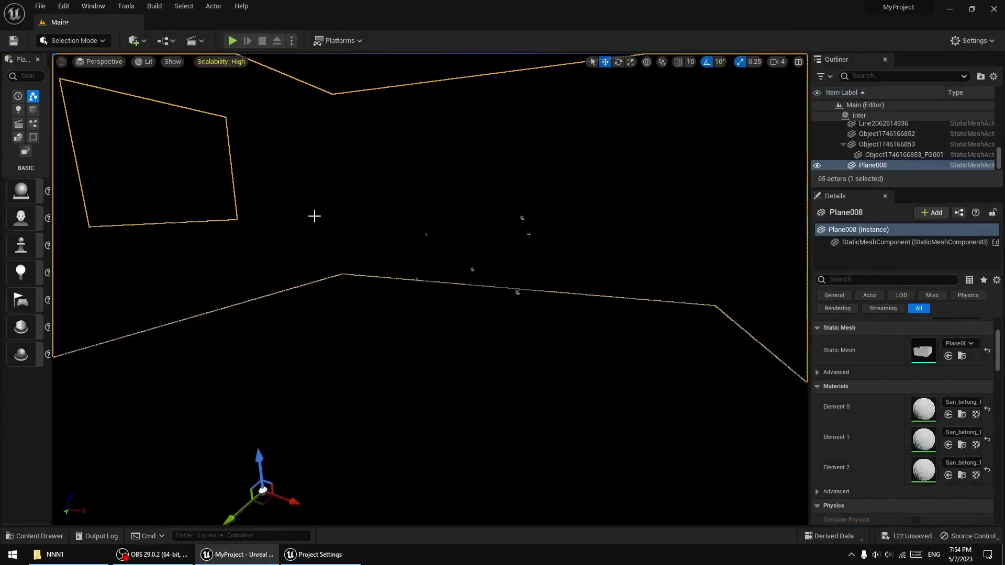
click(442, 312)
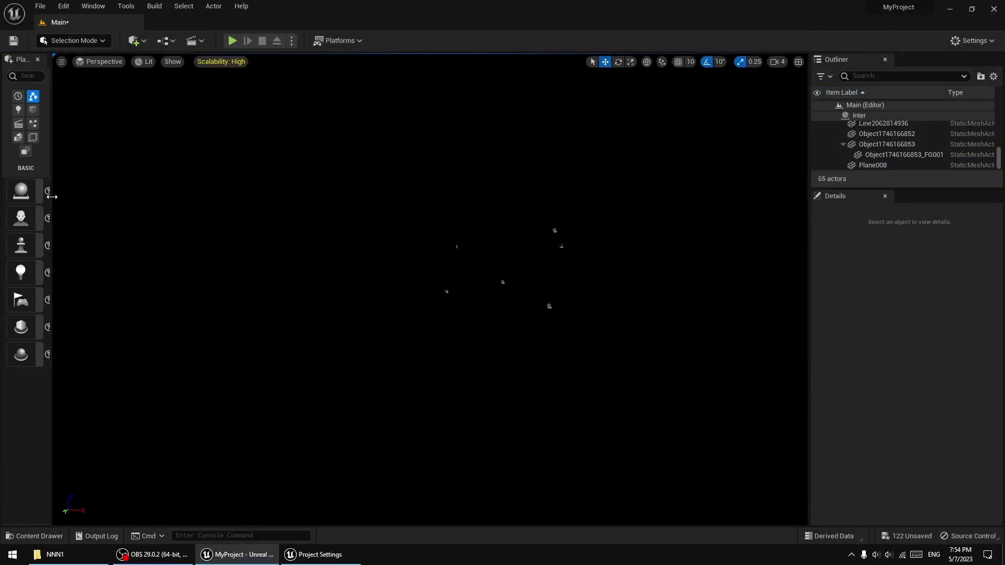
drag(52, 197, 156, 199)
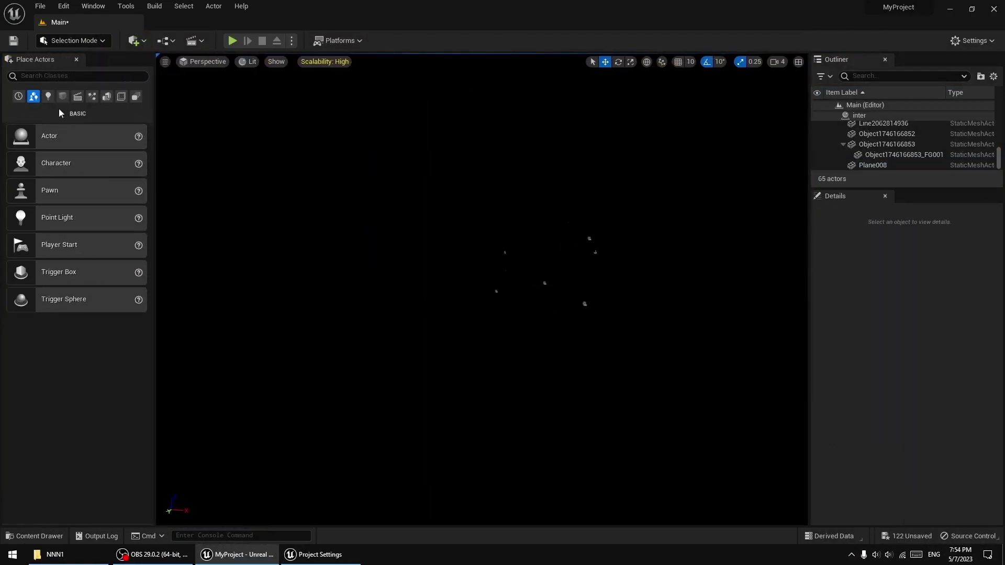
- Place a Directional Light from the Lights category into the room
click(47, 96)
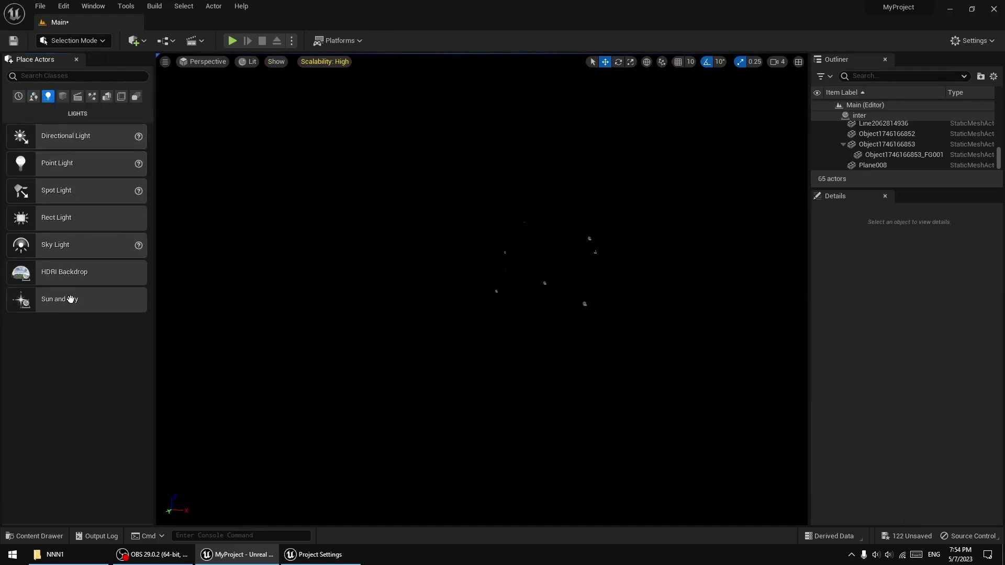
drag(49, 133, 320, 285)
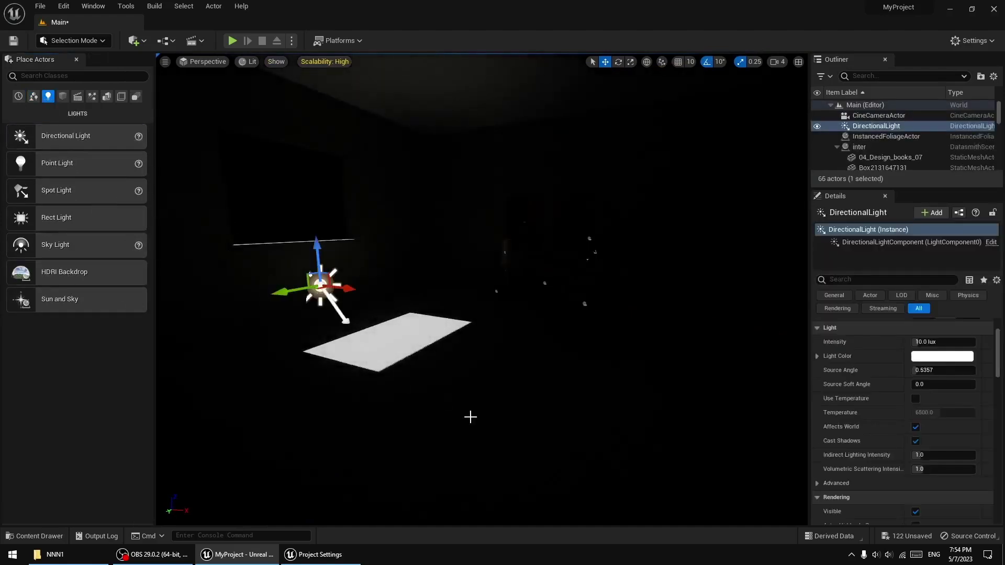
right_drag(438, 370, 449, 371)
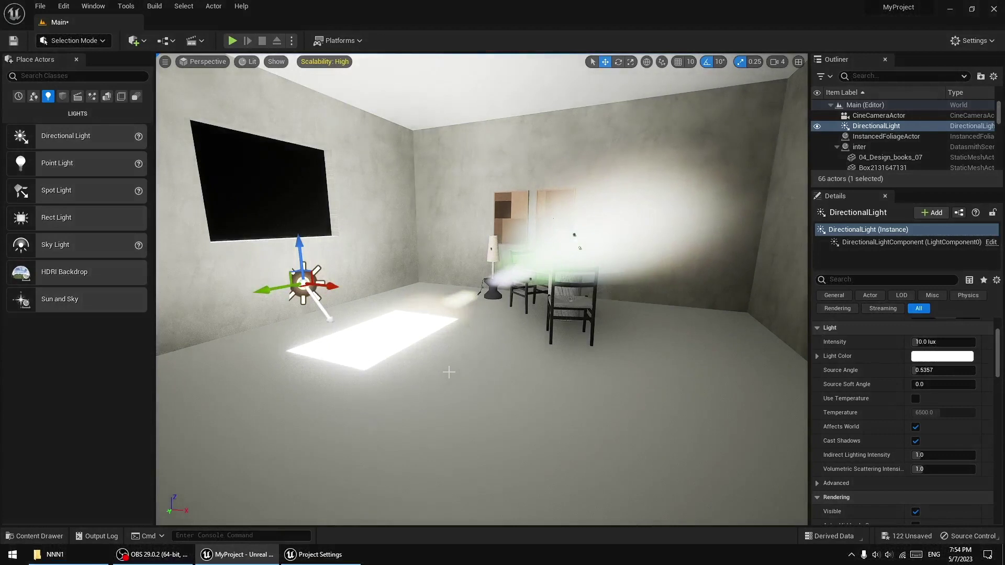
- Add a Cube from Shapes near the window wall
right_drag(468, 364, 469, 364)
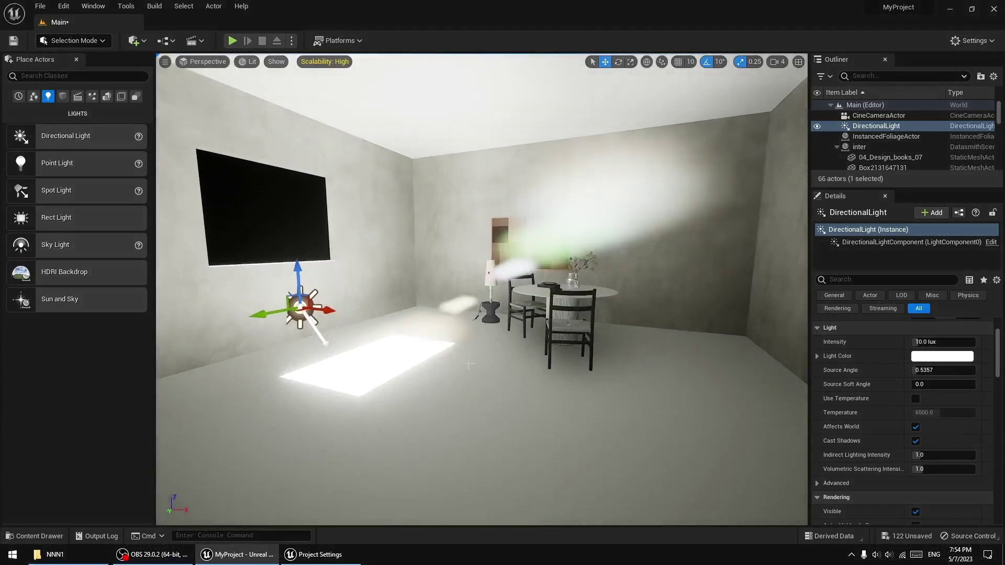
click(63, 97)
mouse_move(45, 136)
mouse_down()
mouse_move(357, 242)
mouse_move(357, 223)
mouse_up()
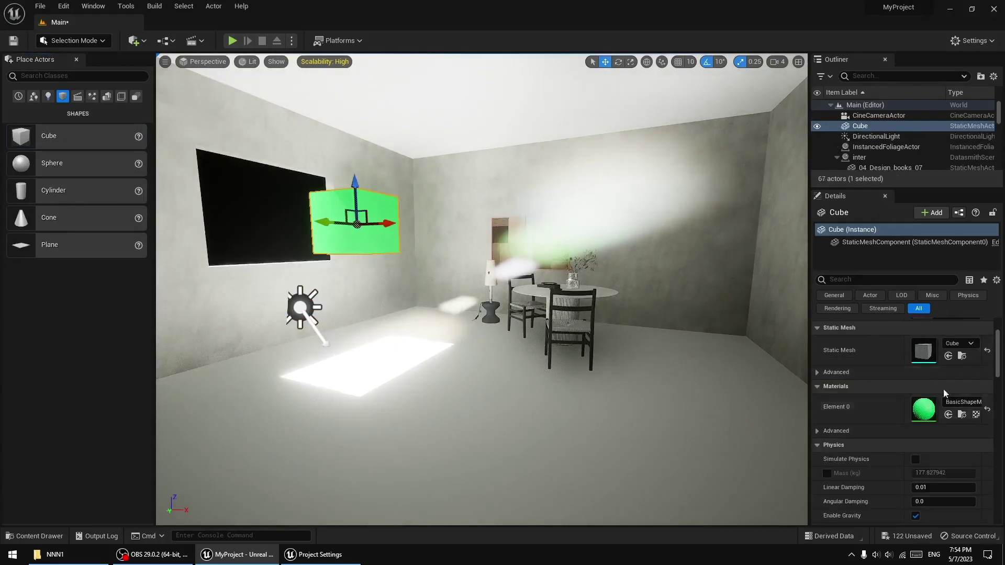
- Scale the cube into a tall slab along the side wall
click(631, 62)
mouse_move(356, 187)
mouse_down()
mouse_move(346, 230)
mouse_move(375, 224)
mouse_move(309, 224)
mouse_move(320, 224)
mouse_up()
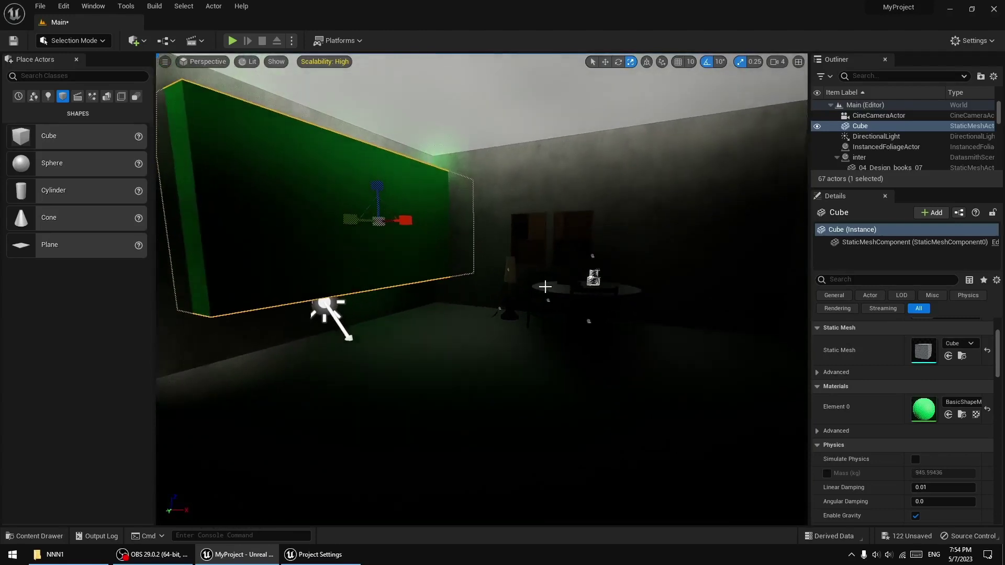
mouse_move(320, 224)
right_down()
mouse_move(341, 219)
mouse_move(456, 292)
right_up()
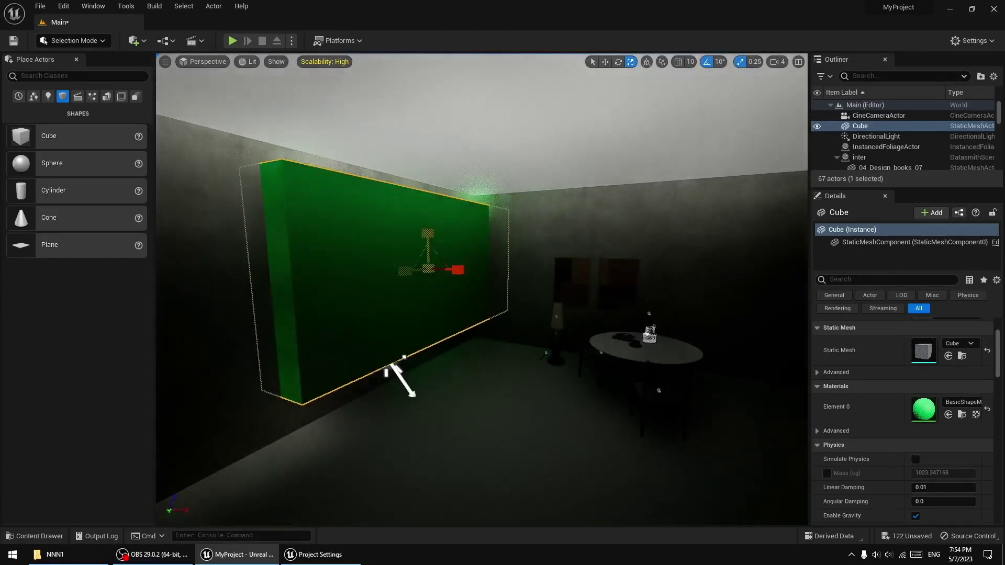
drag(427, 240, 423, 275)
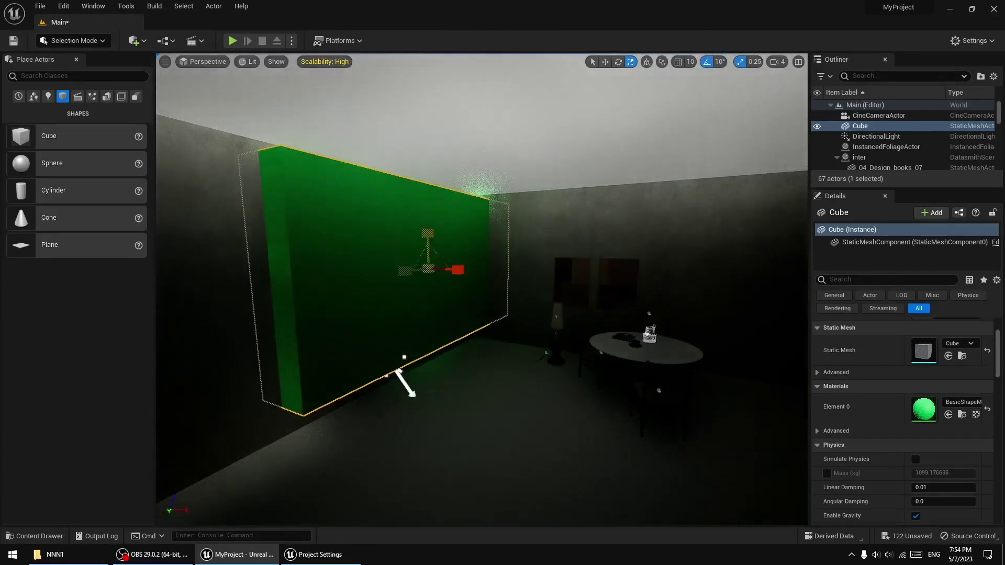
right_drag(423, 275, 435, 266)
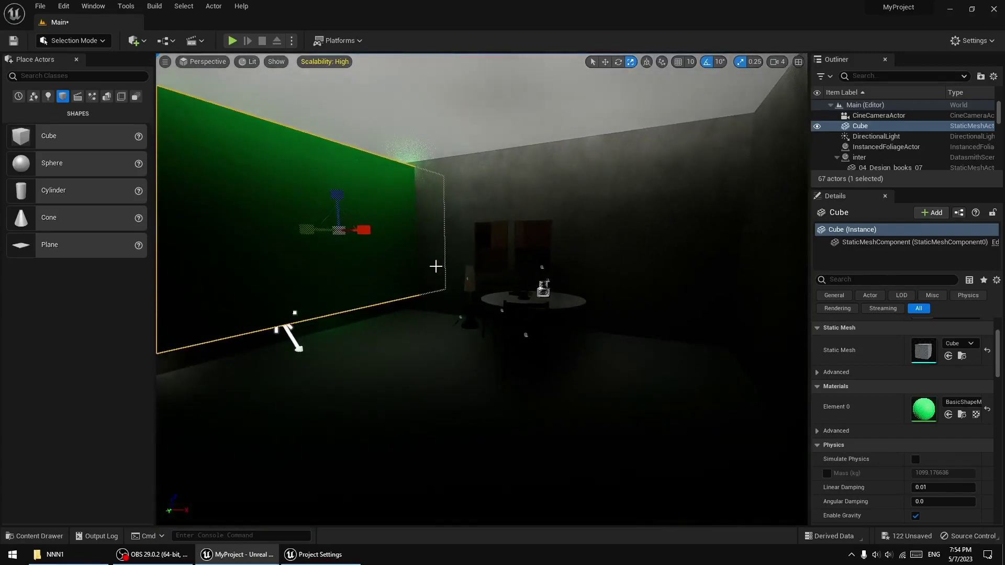
- Raise the viewport Screen Percentage from 93 to 134
click(166, 61)
drag(259, 190, 281, 190)
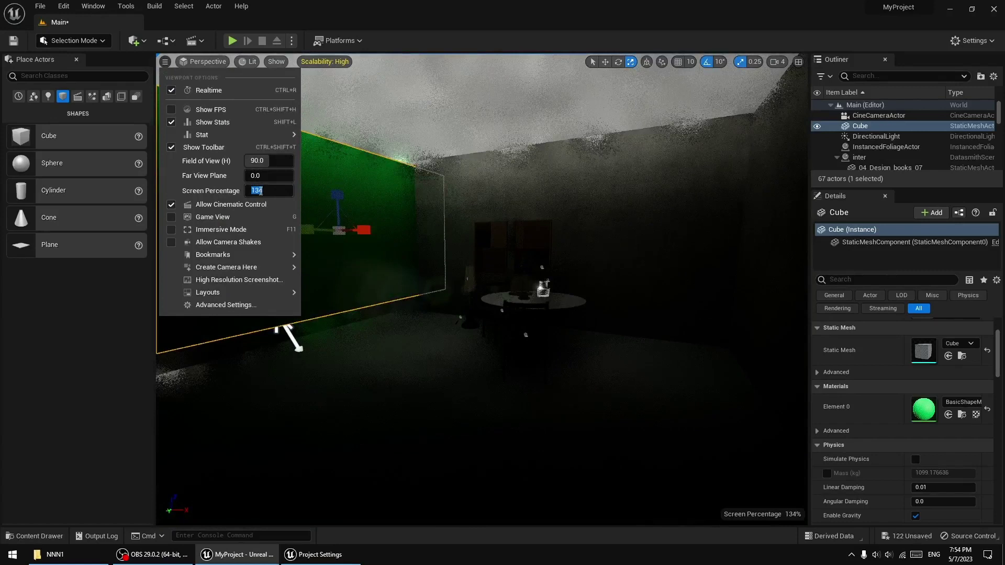
mouse_move(479, 228)
right_down()
mouse_move(461, 228)
mouse_move(429, 262)
mouse_move(565, 242)
mouse_move(507, 291)
right_up()
click(565, 242)
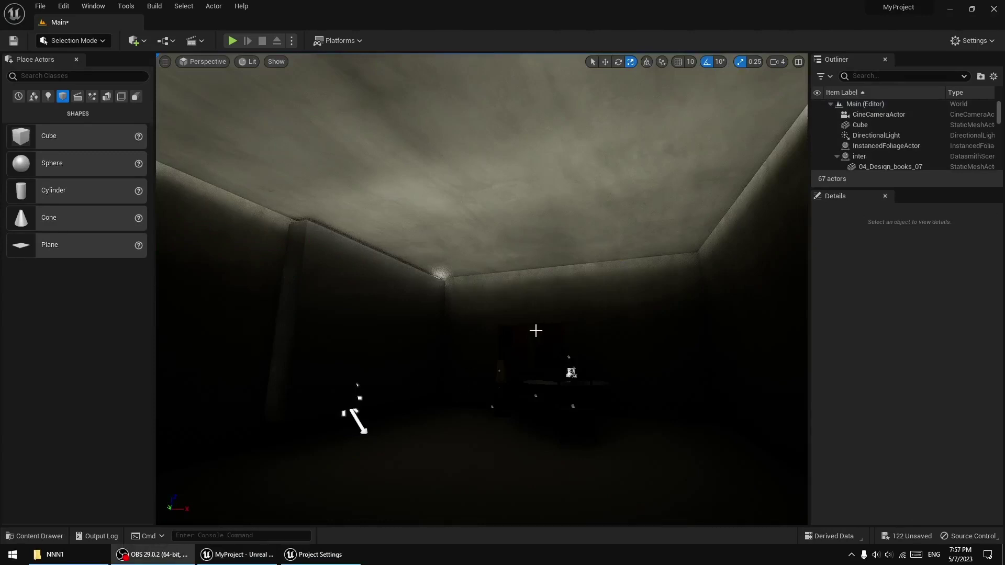
- Scale the wall cube wider and frame it in the view
click(362, 341)
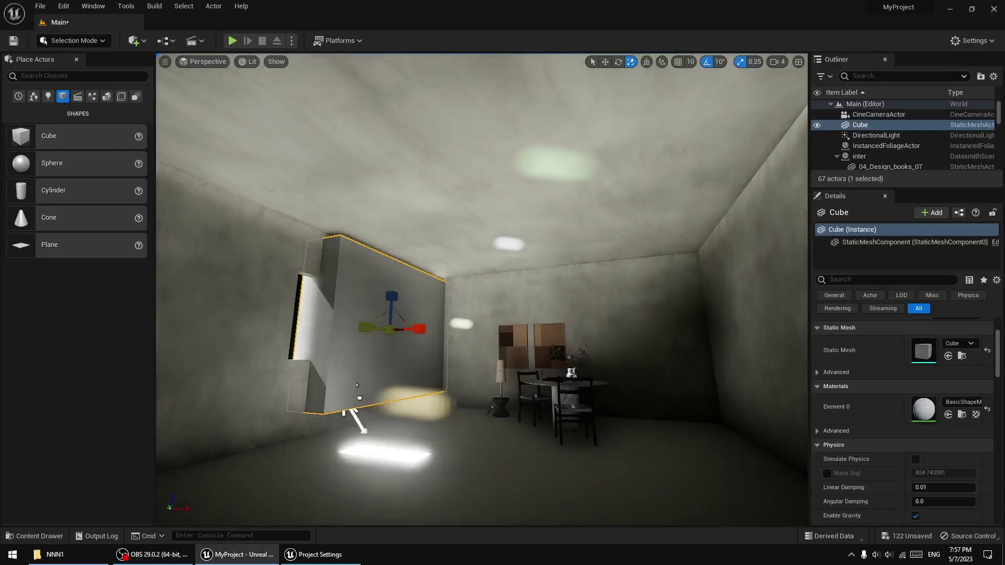
drag(366, 327, 541, 215)
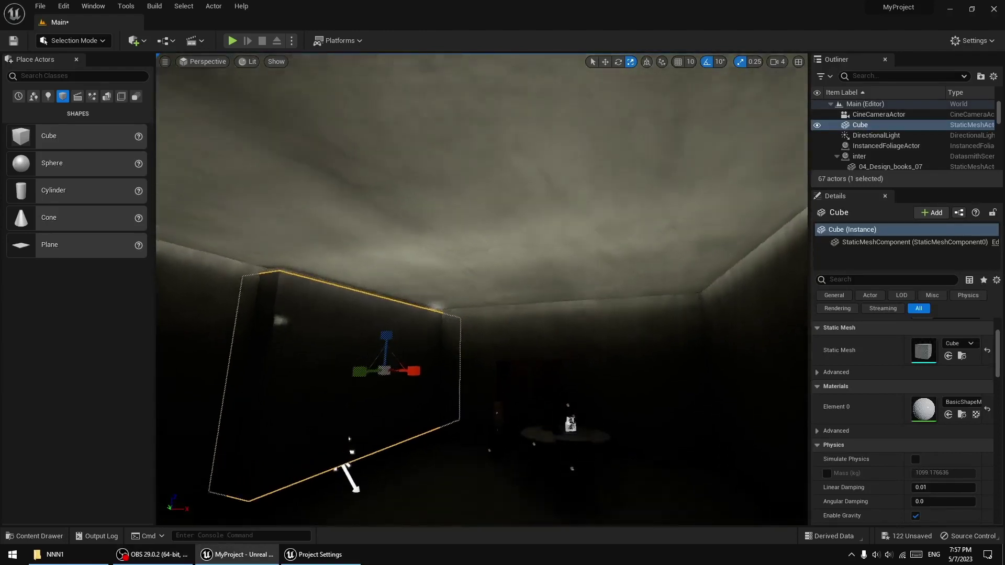
right_drag(560, 339, 563, 338)
key(f)
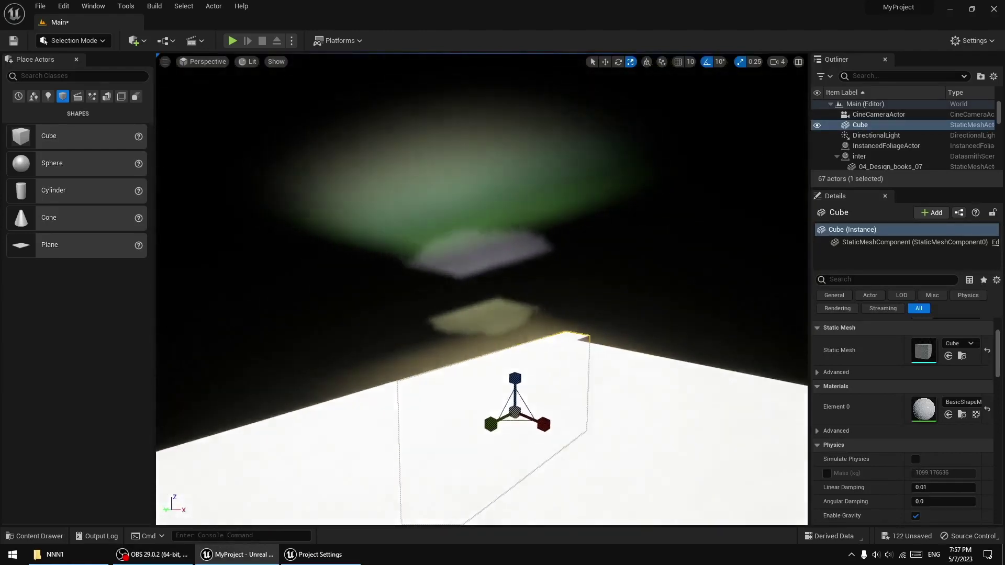
scroll(481, 314, up, 2)
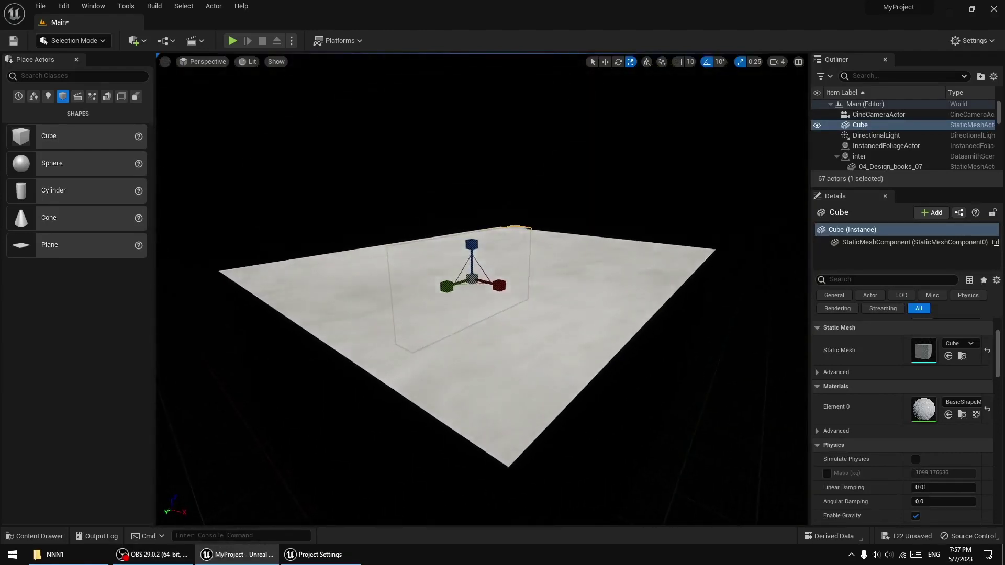
click(523, 340)
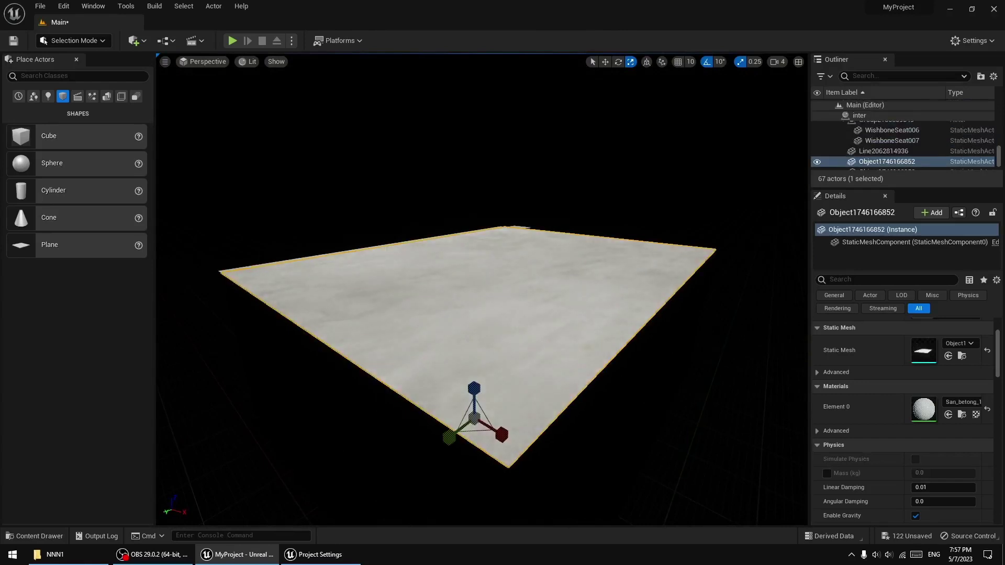
key(Delete)
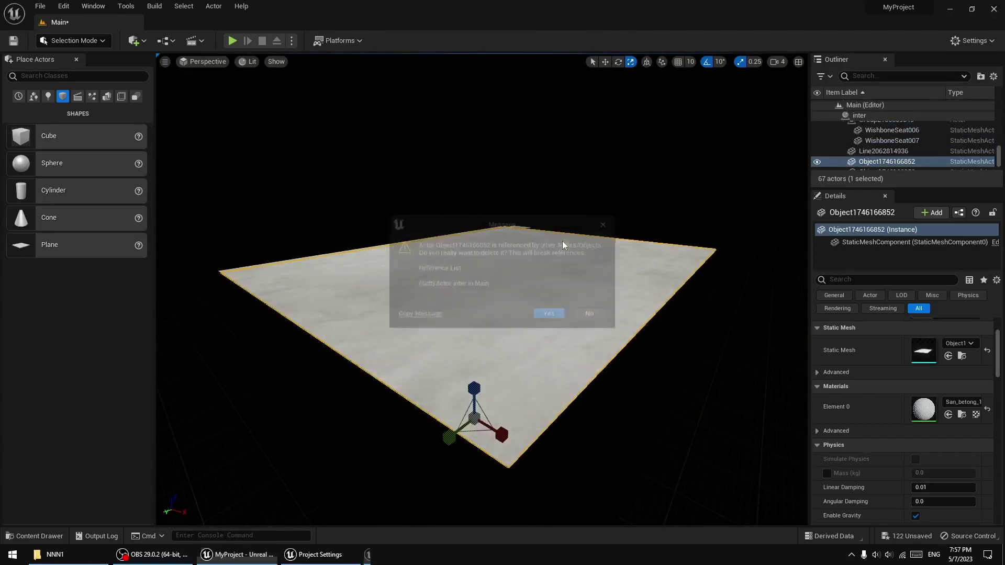
click(550, 315)
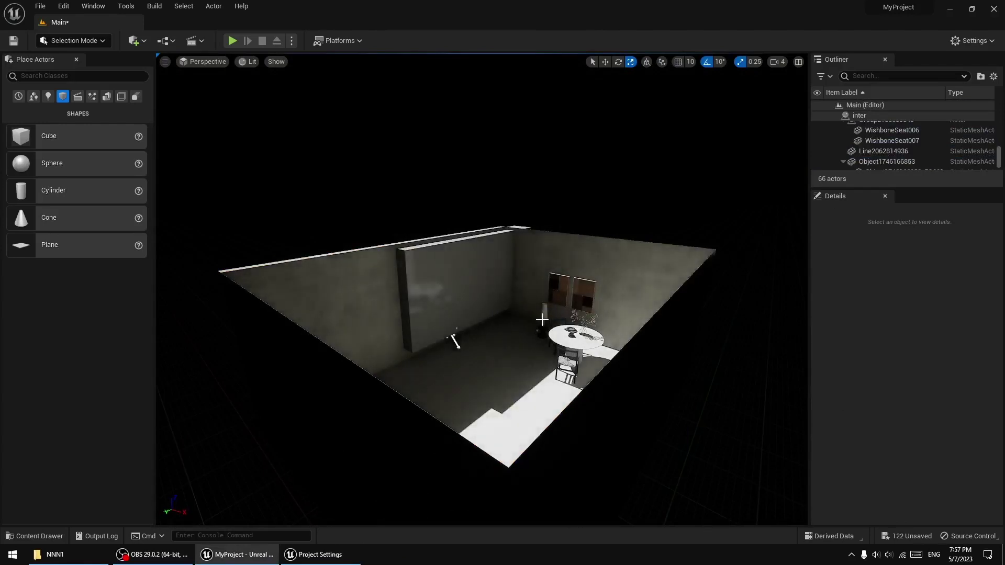
scroll(531, 318, up, 2)
scroll(531, 318, up, 2)
scroll(531, 318, down, 3)
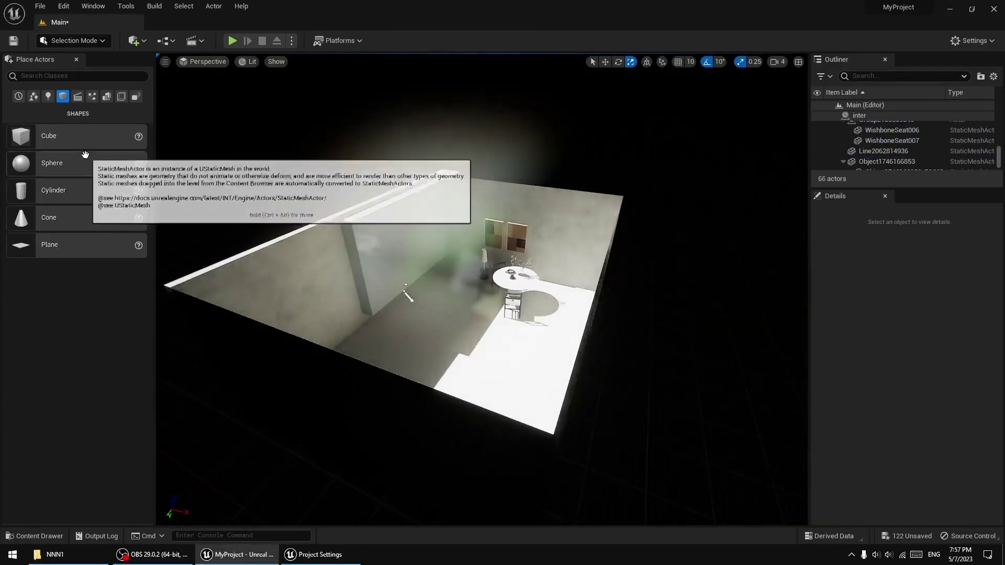
- Drop a new cube into the room and apply BasicShapeMaterial_Inst to the green cube
drag(21, 136, 469, 343)
click(390, 225)
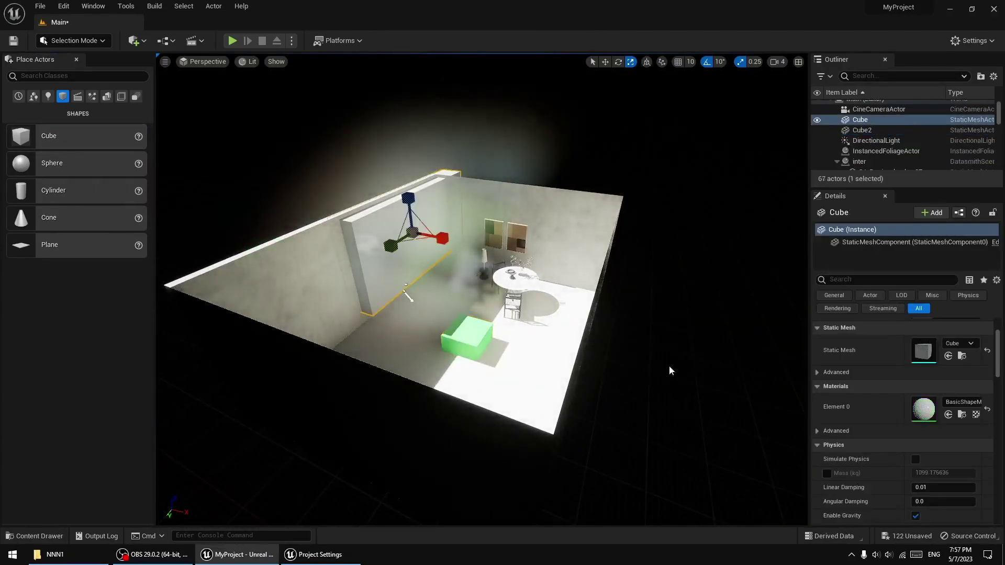
key(ctrl+space)
drag(243, 413, 467, 335)
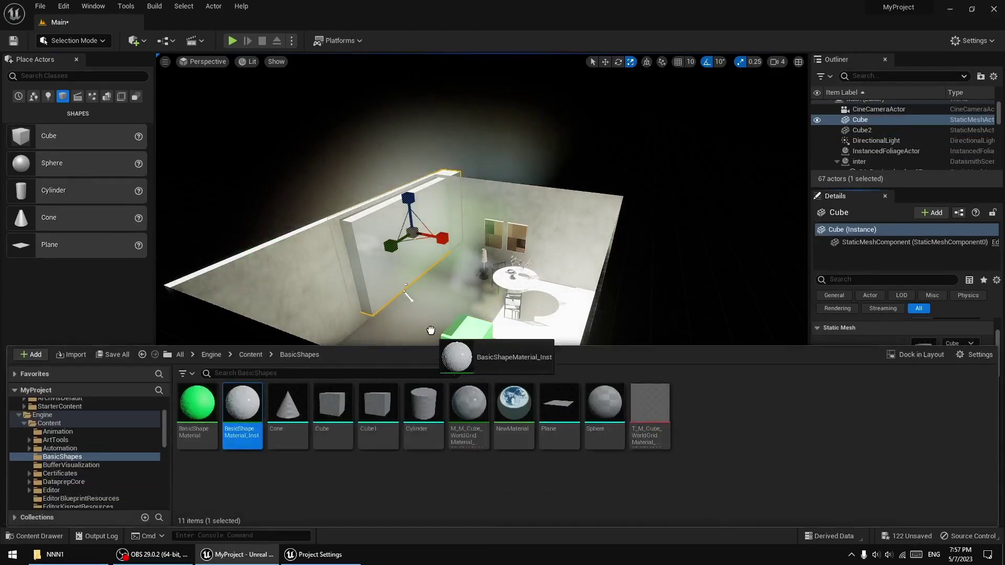
- Raise Cube2 to the top of the walls
click(604, 62)
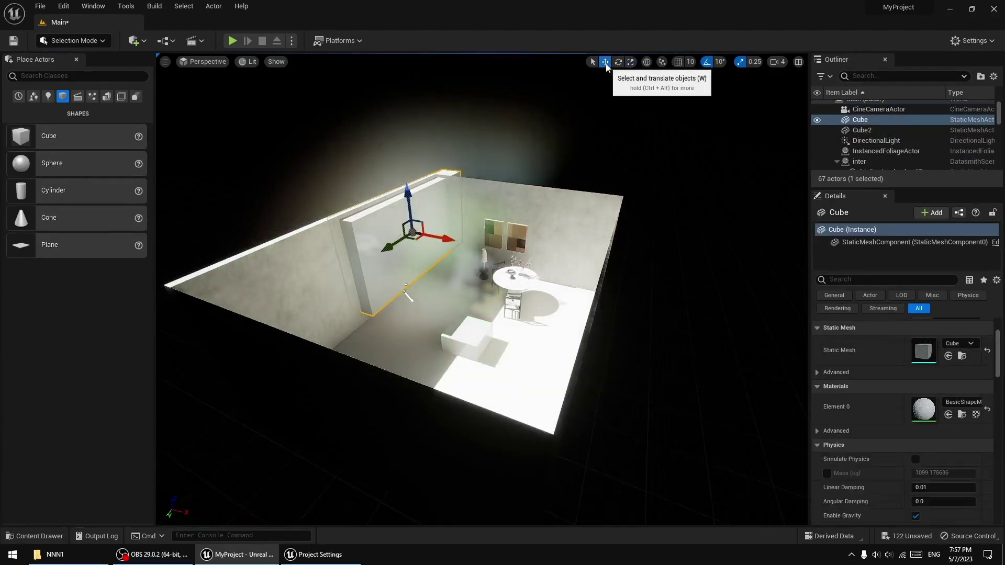
click(484, 335)
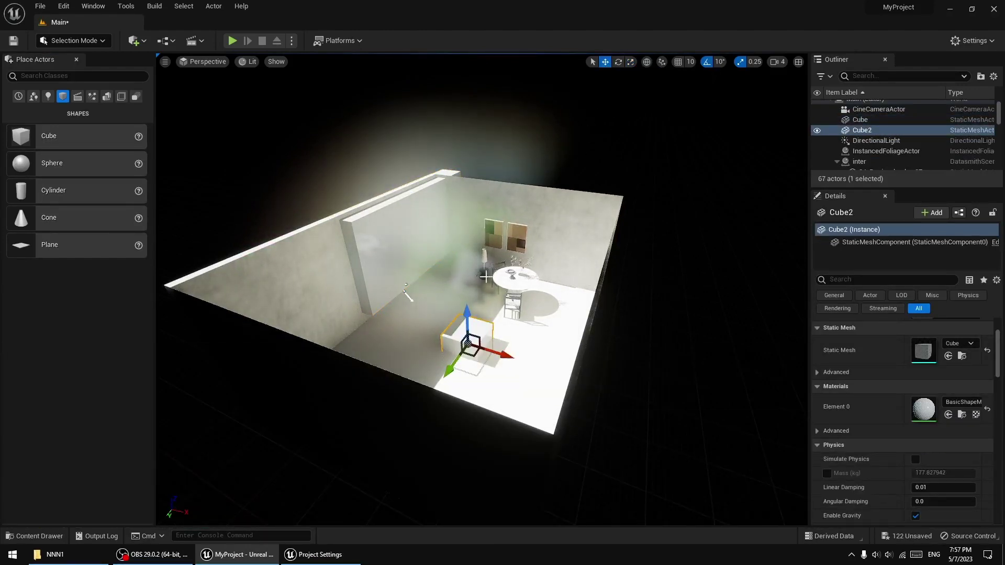
drag(467, 316, 473, 172)
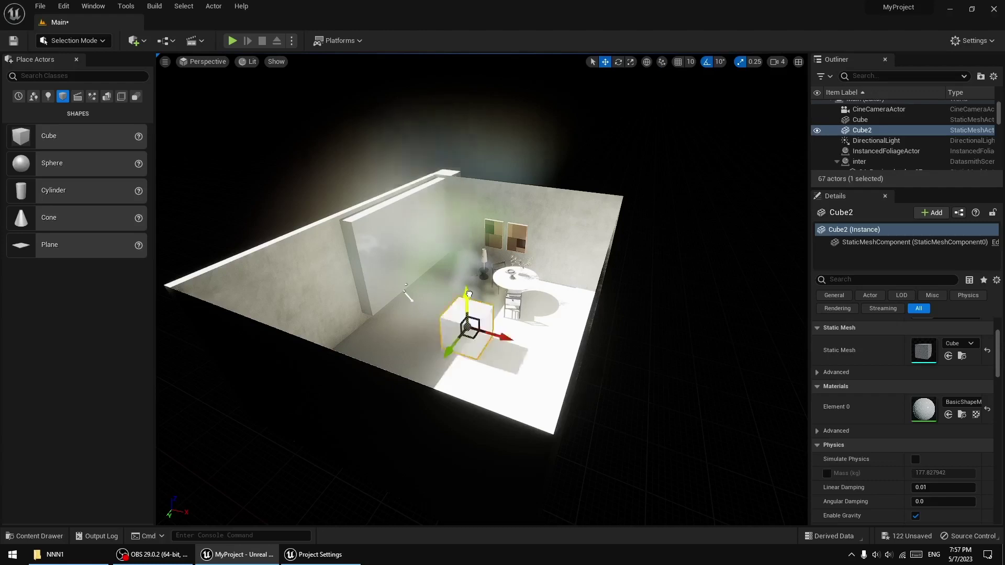
- Scale Cube2 into a thin flat slab stretched across the room
click(630, 61)
drag(465, 223, 549, 157)
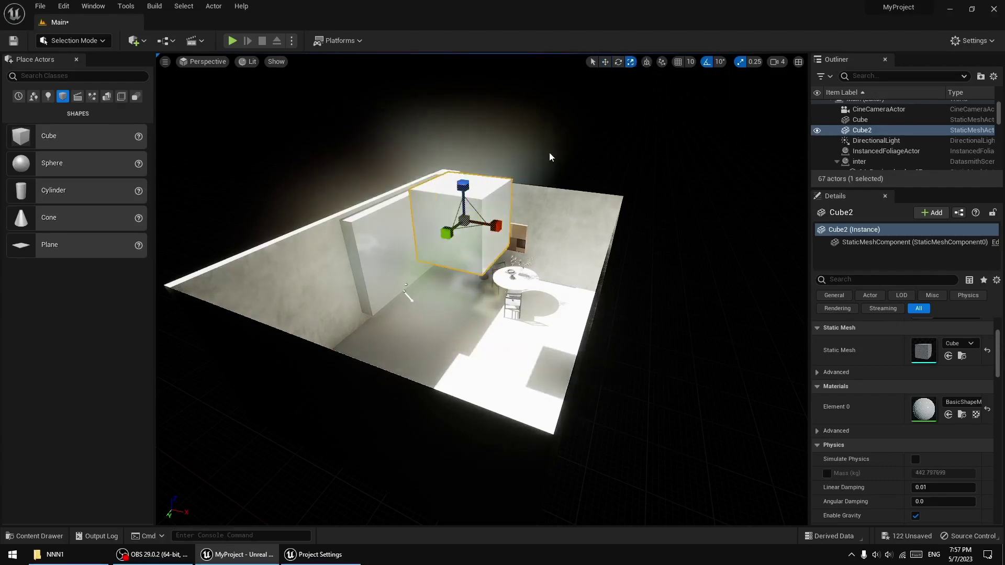
mouse_move(462, 185)
mouse_down()
mouse_move(462, 231)
mouse_move(463, 210)
mouse_move(474, 225)
mouse_up()
key(ctrl+z)
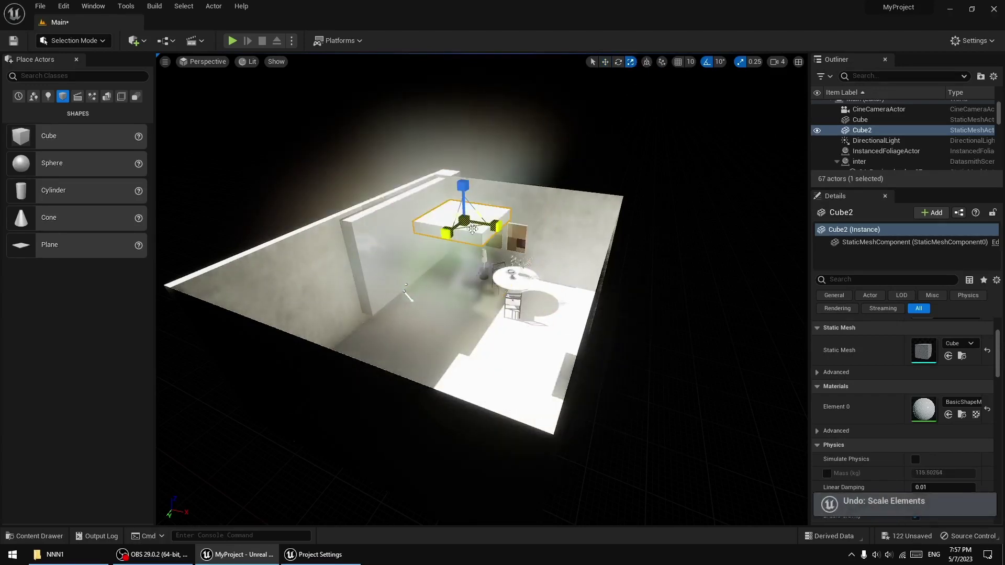
mouse_move(496, 228)
mouse_down()
mouse_move(451, 232)
mouse_move(689, 197)
mouse_up()
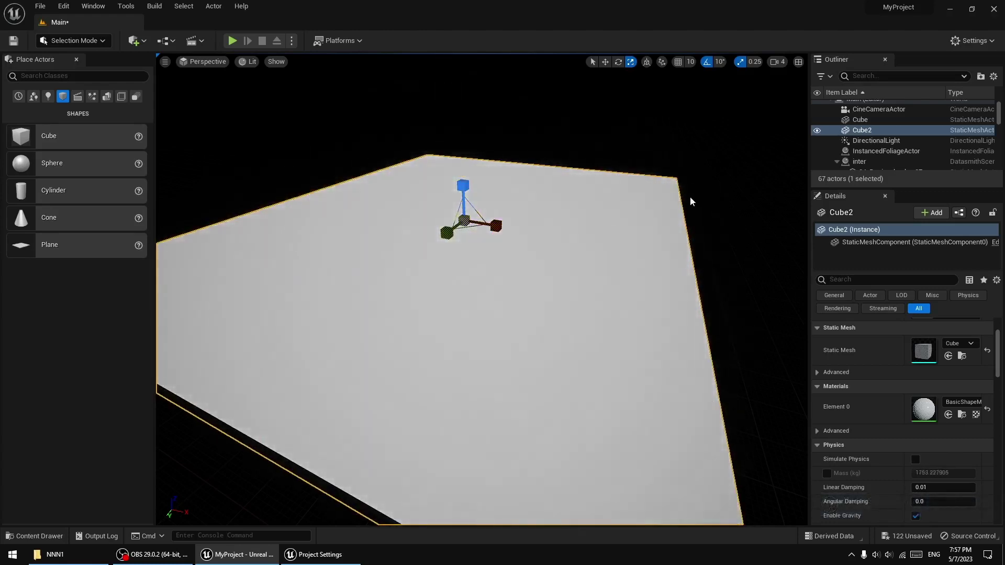
mouse_move(689, 197)
right_down()
mouse_move(576, 262)
mouse_move(523, 235)
mouse_move(574, 125)
right_up()
key(w)
right_drag(320, 77, 320, 77)
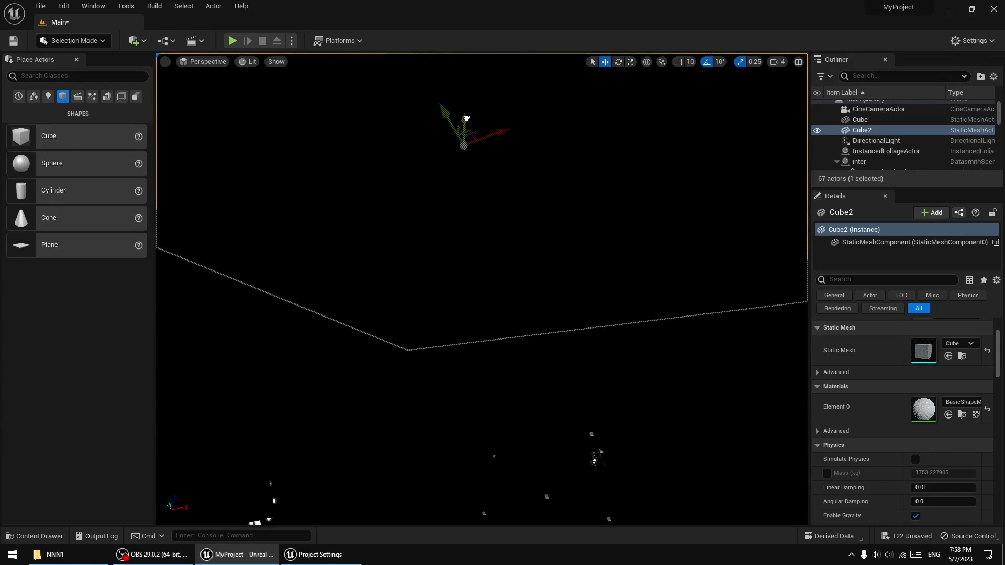
- View the scene Unlit to nudge Cube2's height, then return to Lit
click(249, 63)
click(278, 112)
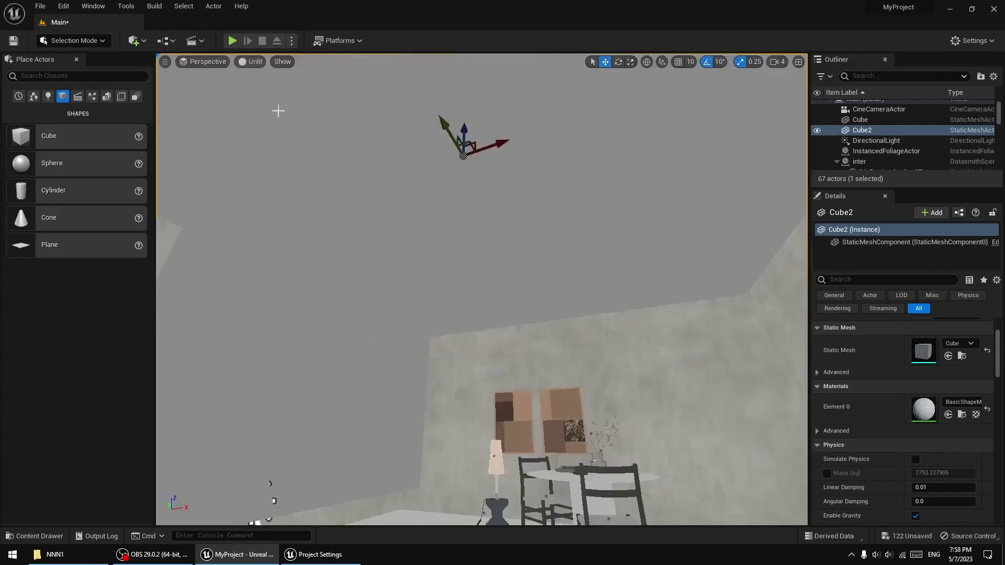
drag(464, 130, 464, 136)
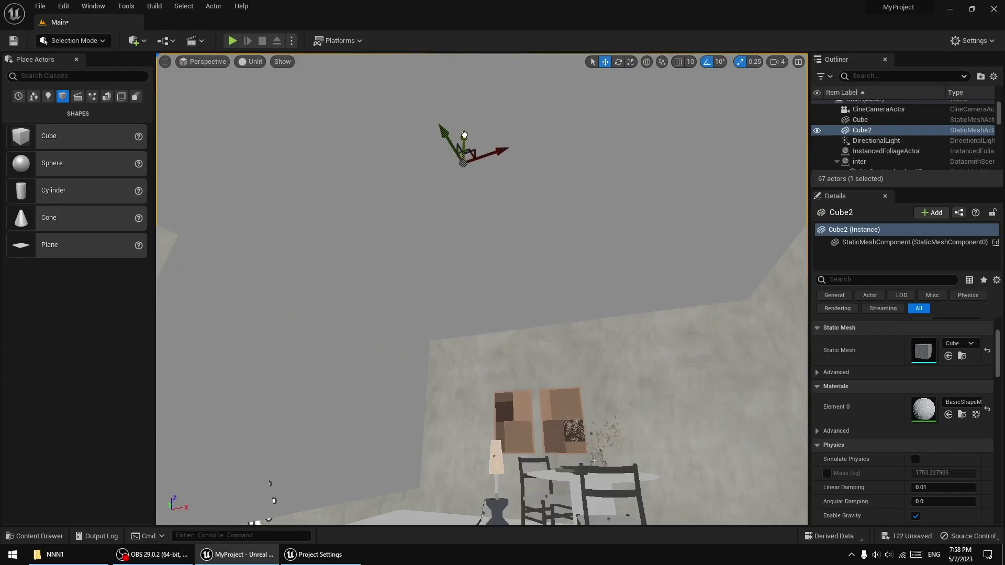
click(253, 65)
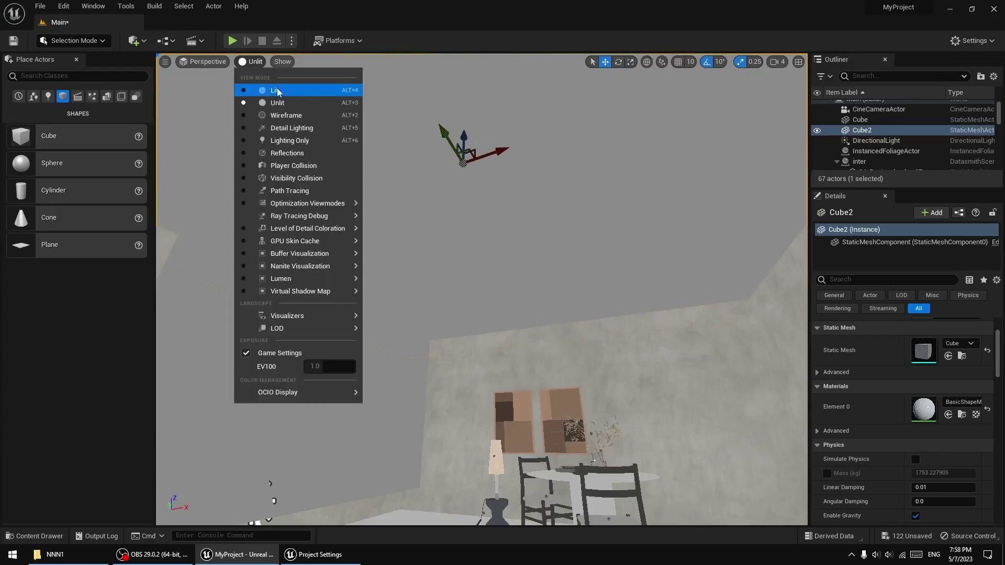
click(270, 89)
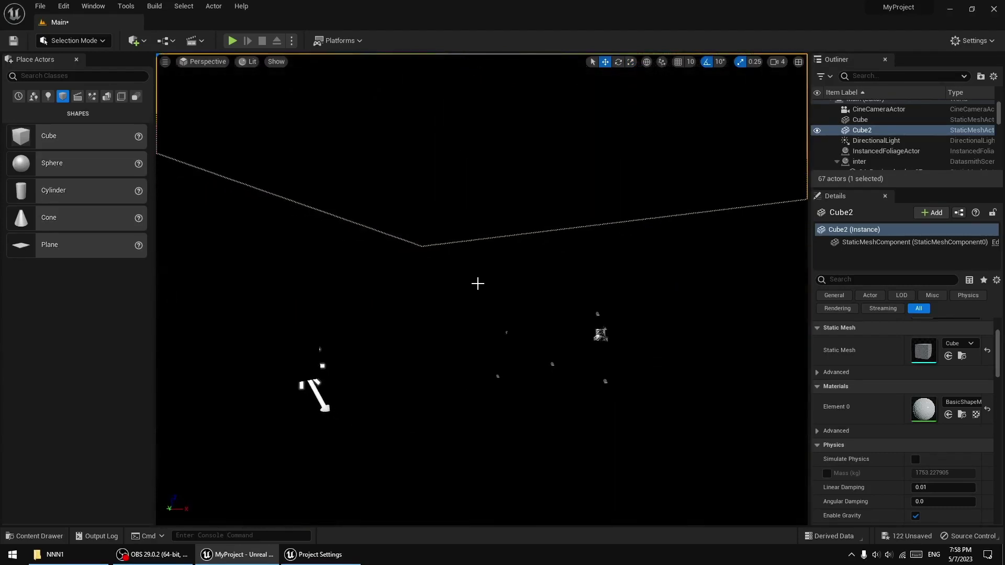
- Slide the wall cube sideways along its Y axis
click(477, 283)
click(317, 282)
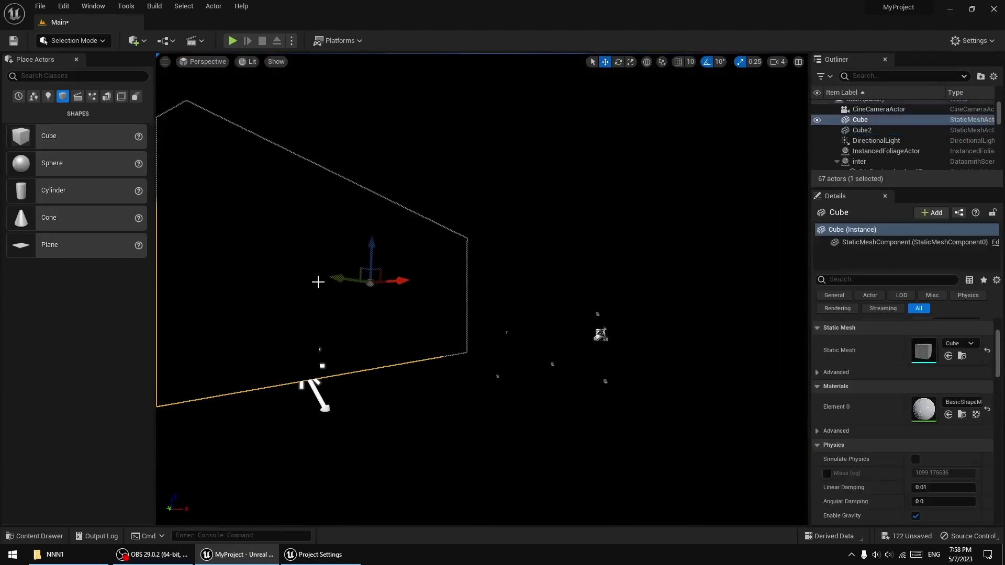
drag(339, 280, 374, 281)
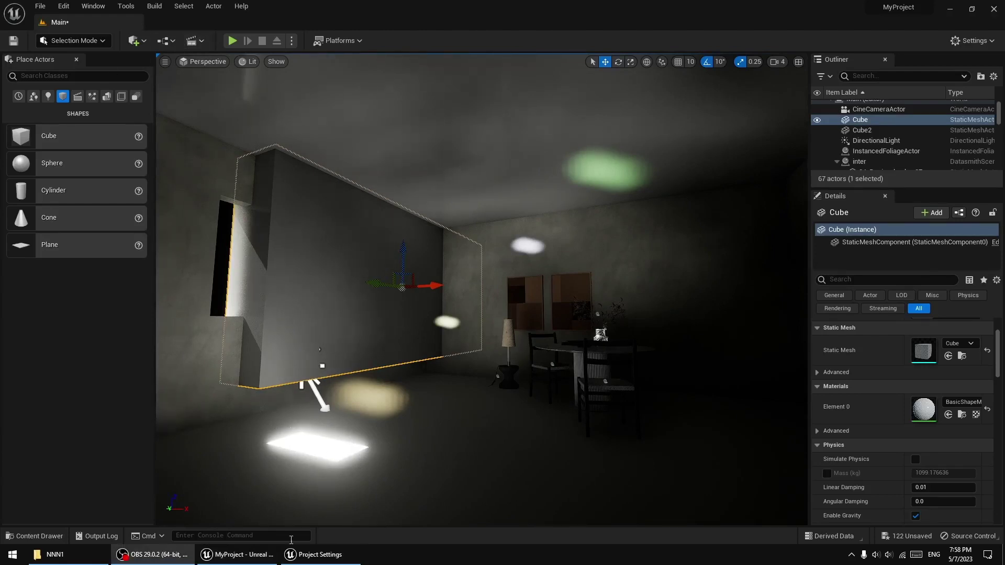
- Search 'bloom' in Project Settings, disable Bloom and close the window
click(313, 554)
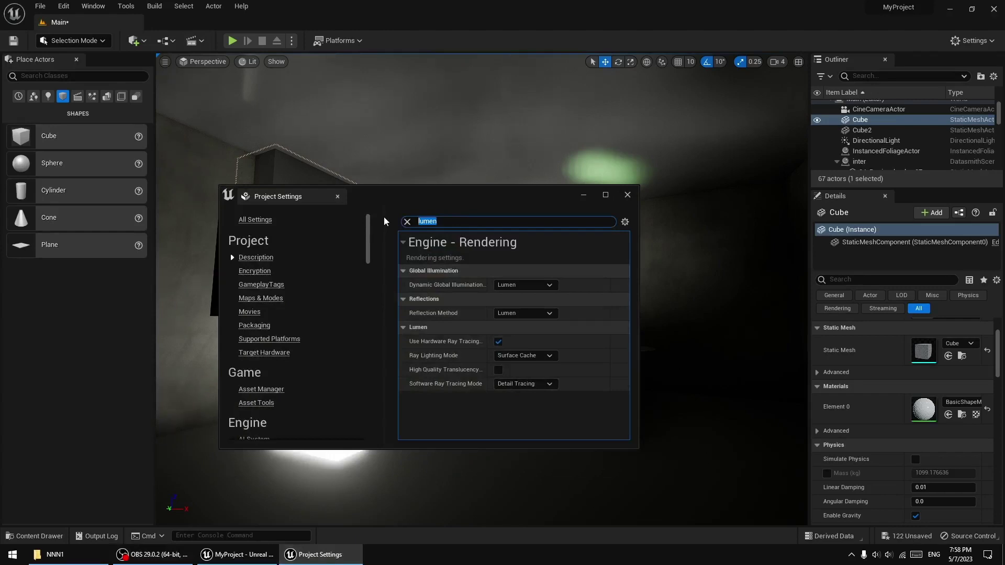
text(bloo)
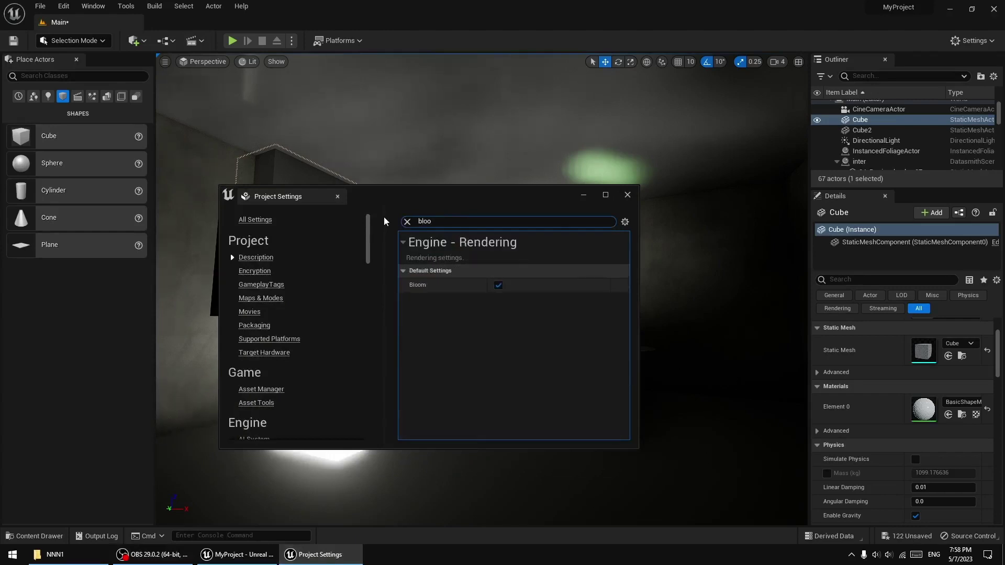
text(m)
mouse_move(523, 185)
mouse_down()
mouse_move(561, 128)
mouse_move(532, 157)
mouse_move(586, 108)
mouse_up()
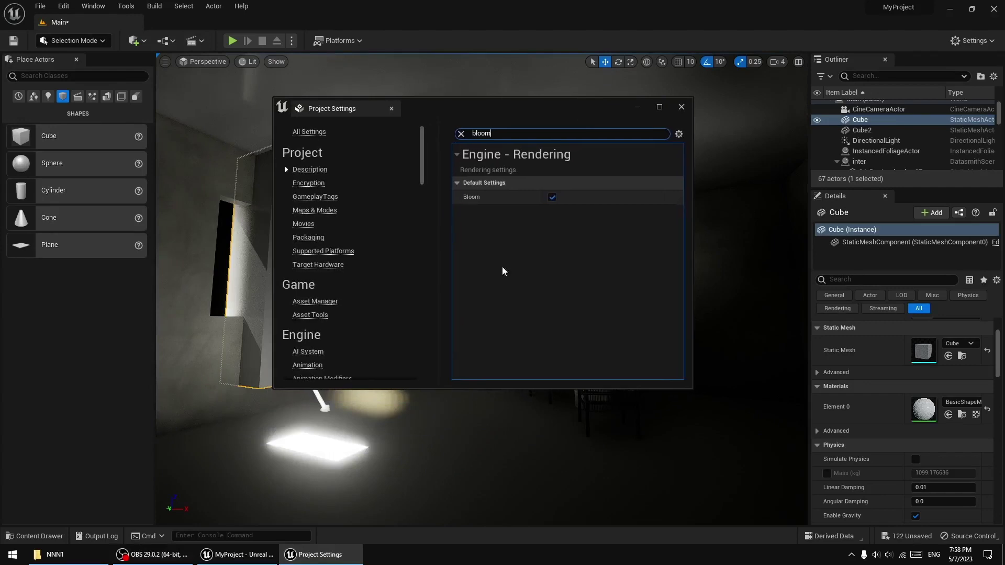
click(552, 198)
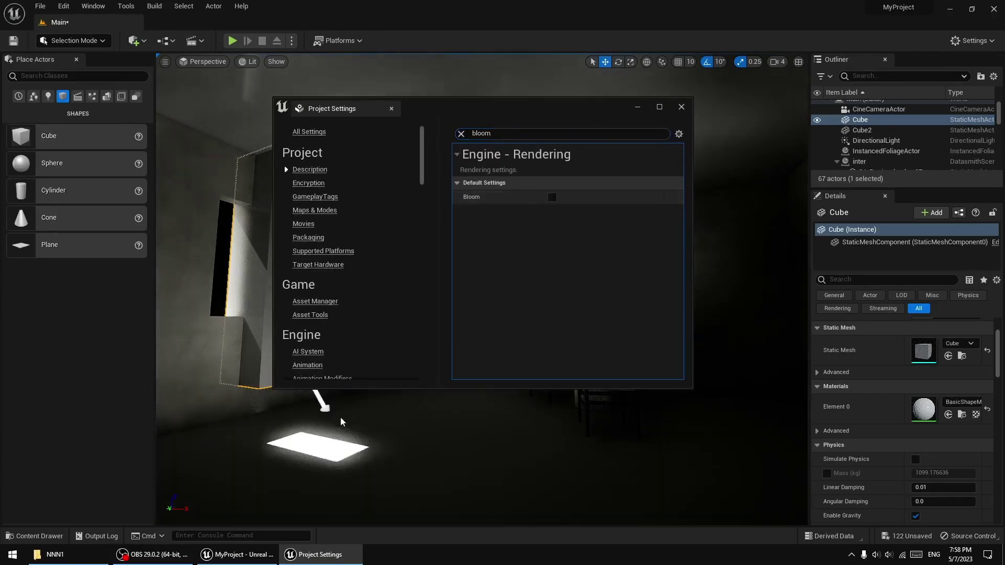
click(681, 107)
drag(374, 286, 375, 289)
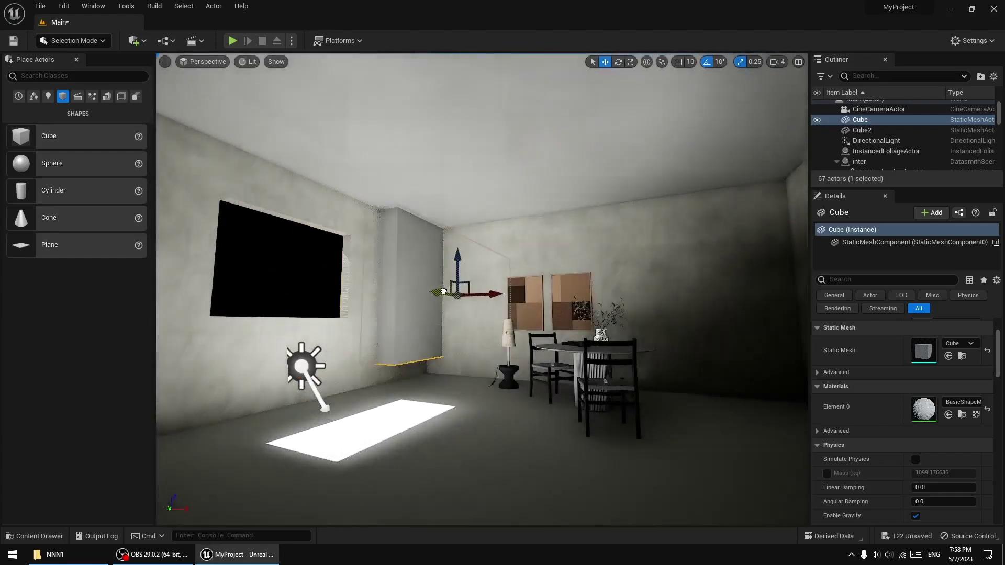
- Slide the wall cube along Y until it sits flush against the wall
mouse_move(375, 289)
mouse_down()
mouse_move(463, 294)
mouse_move(342, 316)
mouse_up()
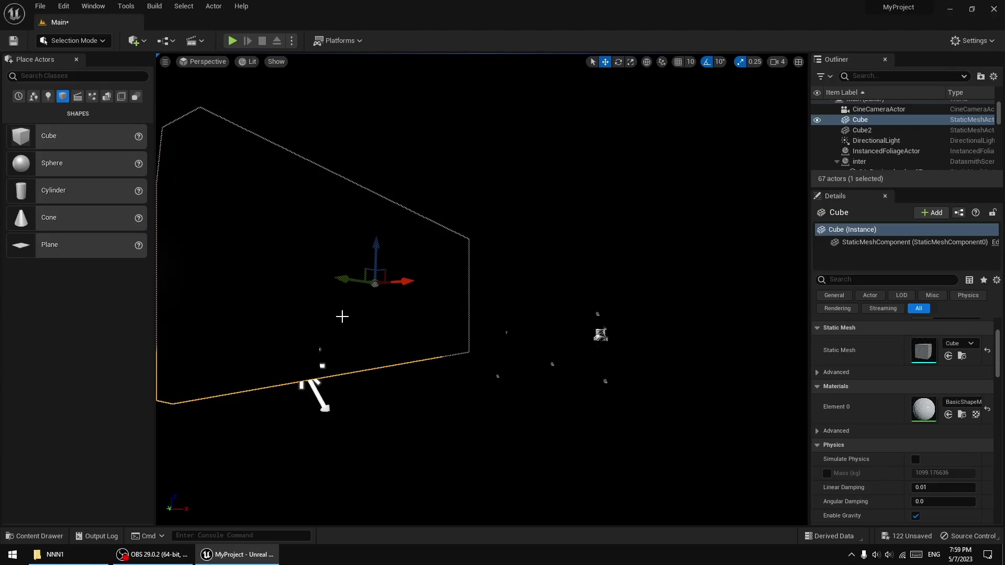
right_drag(503, 364, 469, 355)
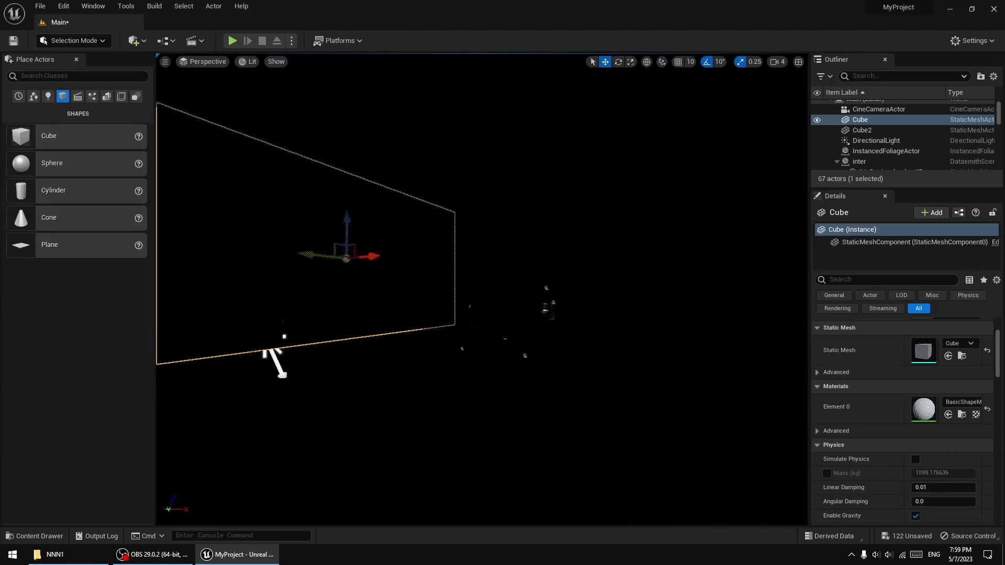
- Add a Spot Light to the room and raise it toward the ceiling
click(47, 96)
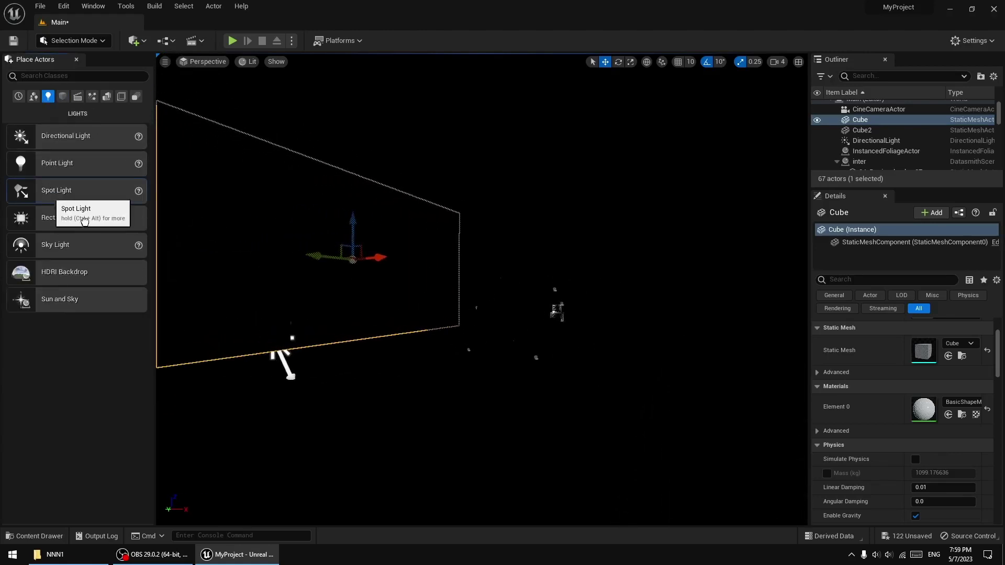
drag(46, 189, 451, 407)
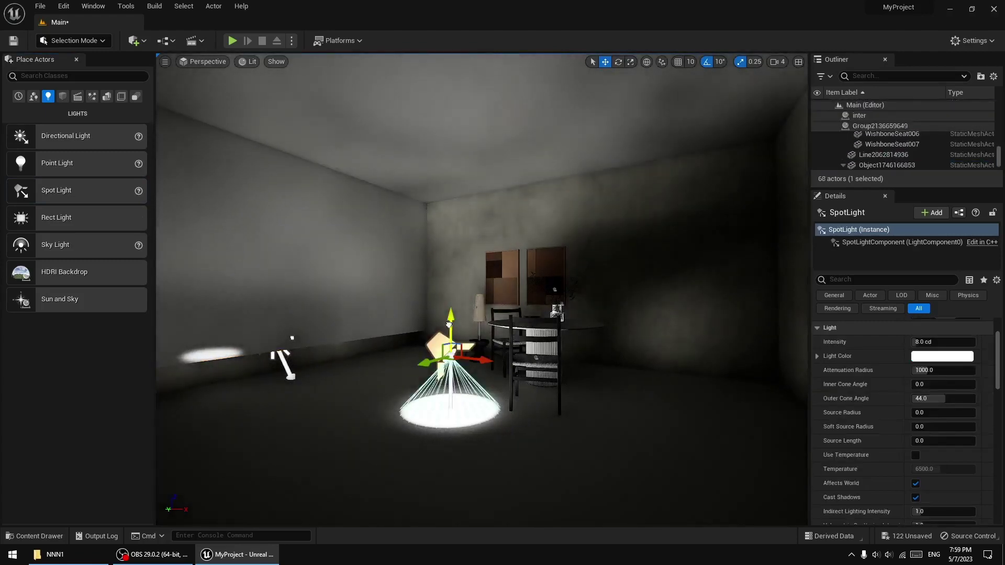
drag(440, 319, 468, 226)
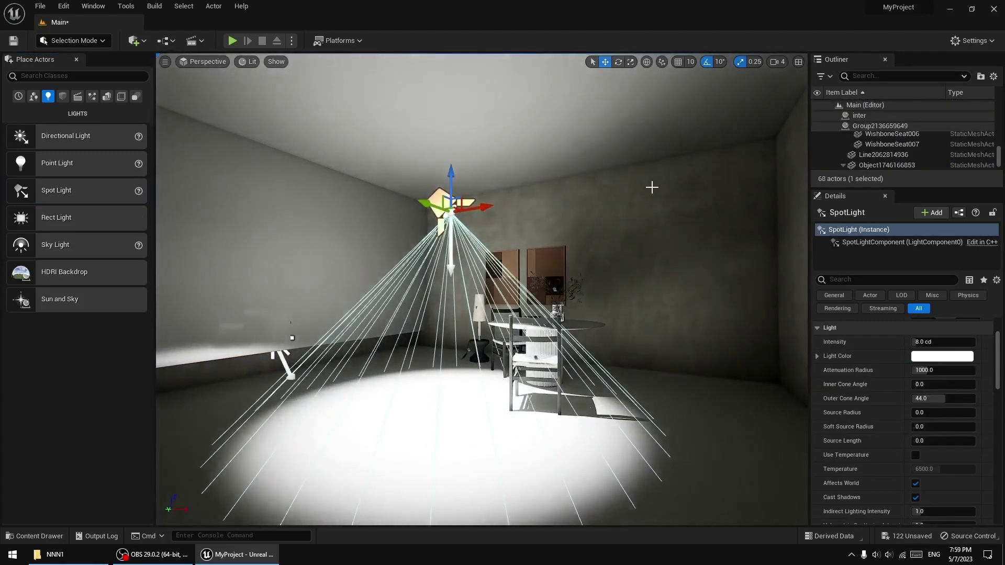
- Tilt the spot light and move it toward the left wall
click(618, 63)
drag(465, 228, 602, 78)
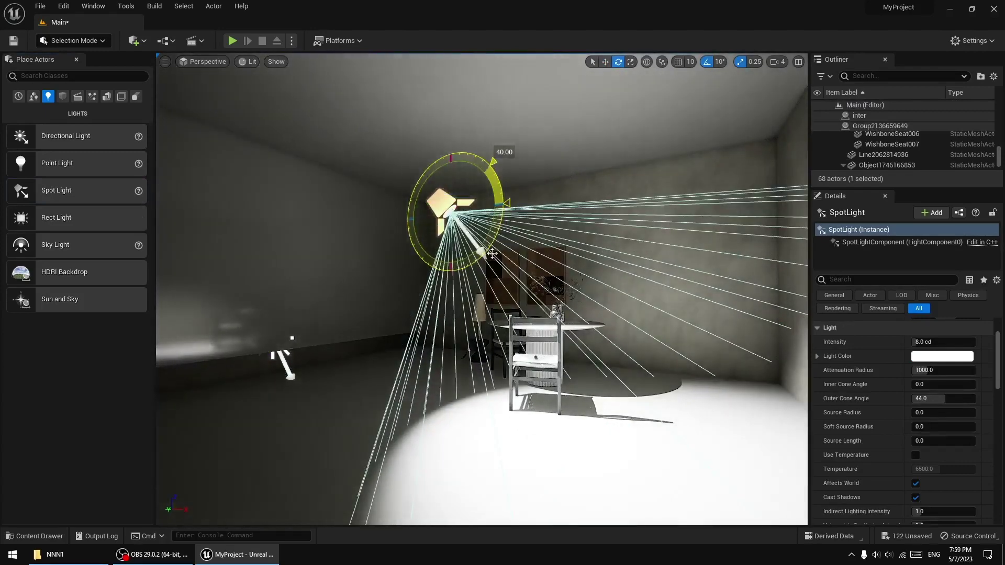
click(604, 62)
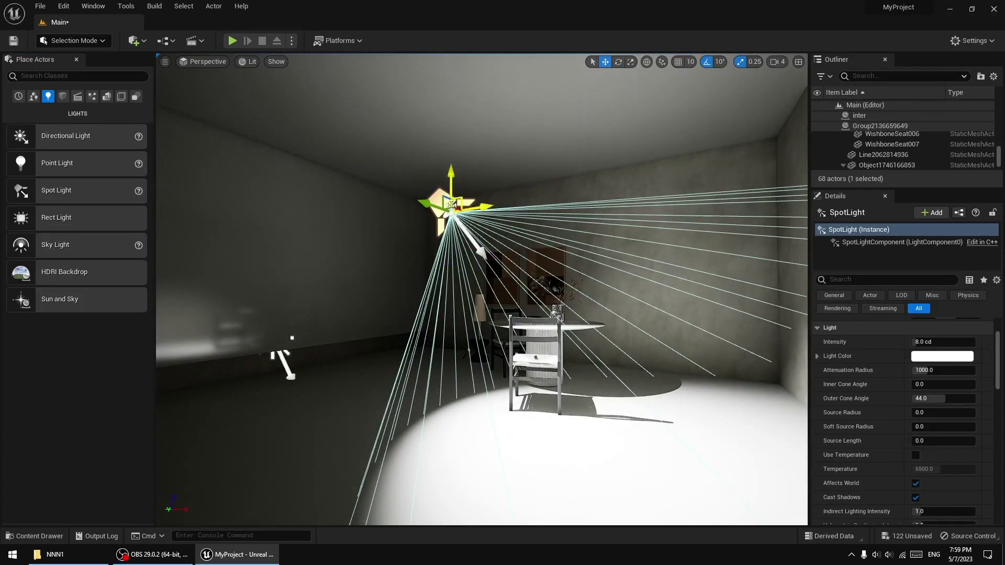
mouse_move(481, 209)
mouse_down()
mouse_move(313, 183)
mouse_move(313, 149)
mouse_up()
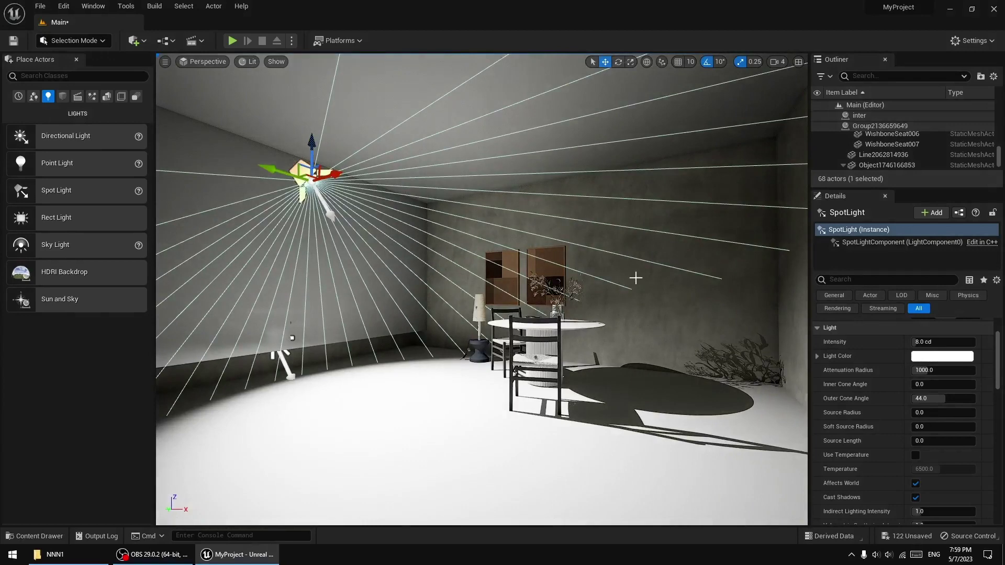
right_drag(635, 278, 602, 293)
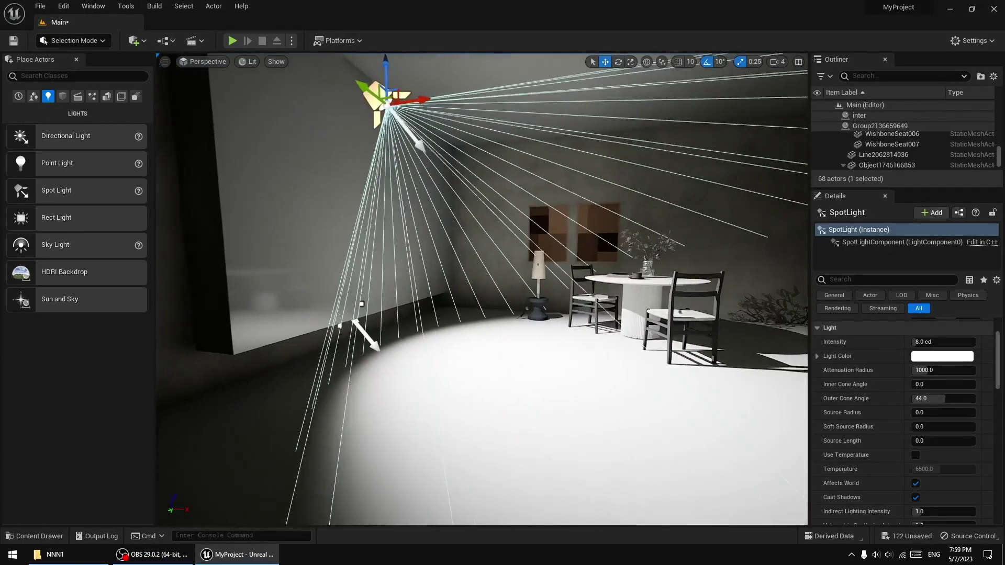
right_drag(465, 397, 474, 397)
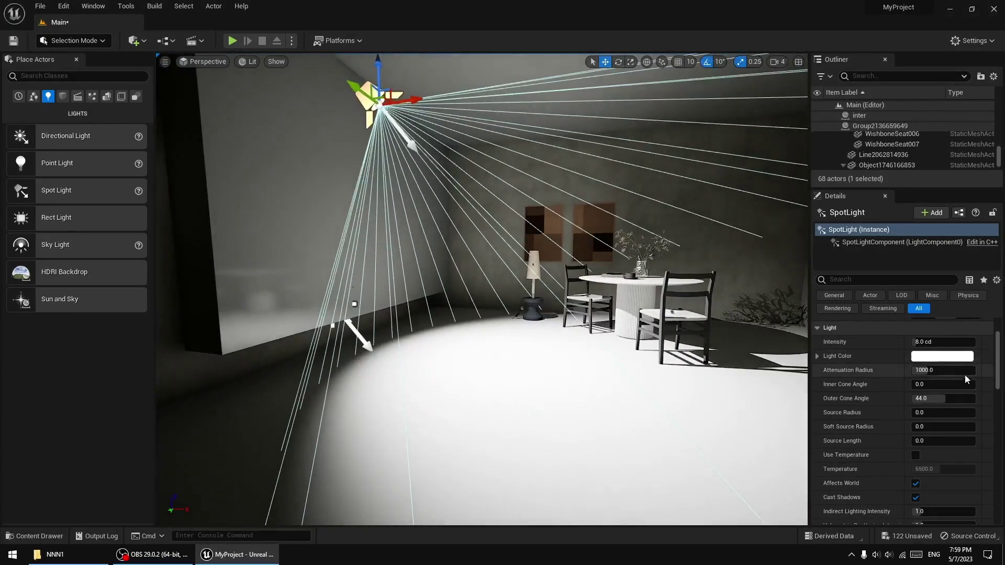
- Set the spot light's intensity to 2.0 cd
click(950, 343)
text(2)
key(Return)
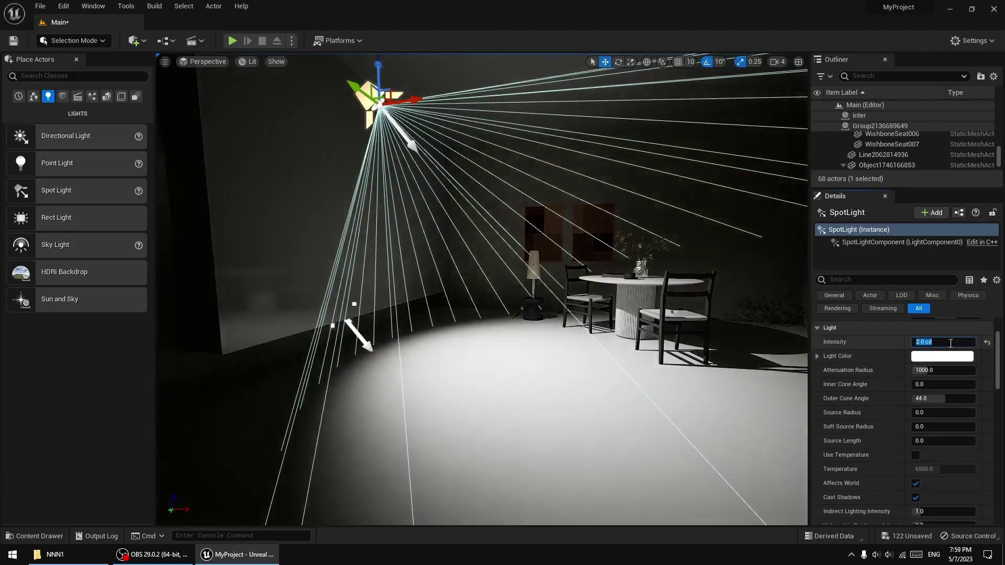
mouse_move(579, 232)
right_down()
mouse_move(485, 220)
mouse_move(543, 249)
mouse_move(513, 272)
right_up()
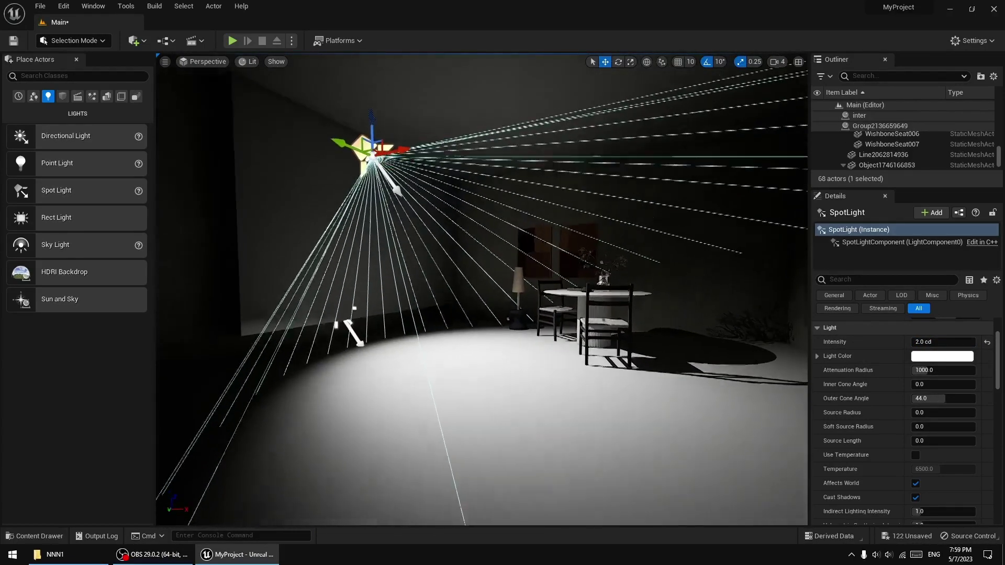
- Reselect the spot light, set its Mobility to Movable, then delete it
click(382, 151)
click(368, 146)
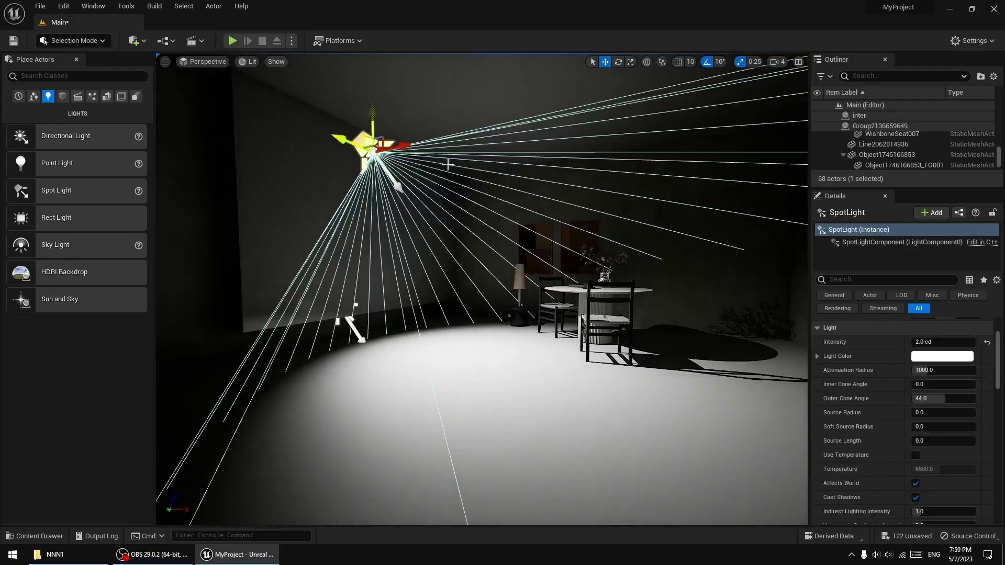
scroll(915, 377, up, 3)
click(968, 381)
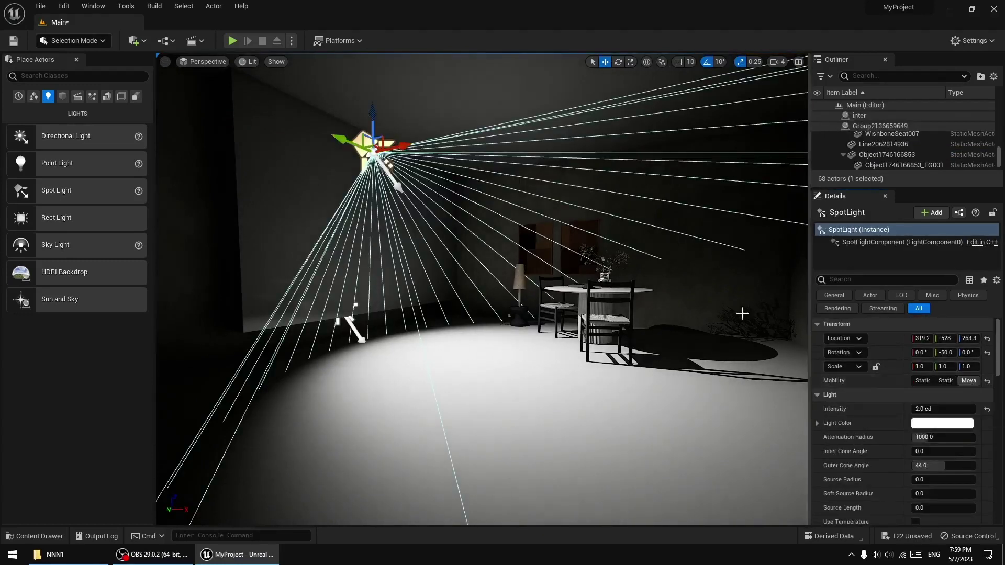
key(Delete)
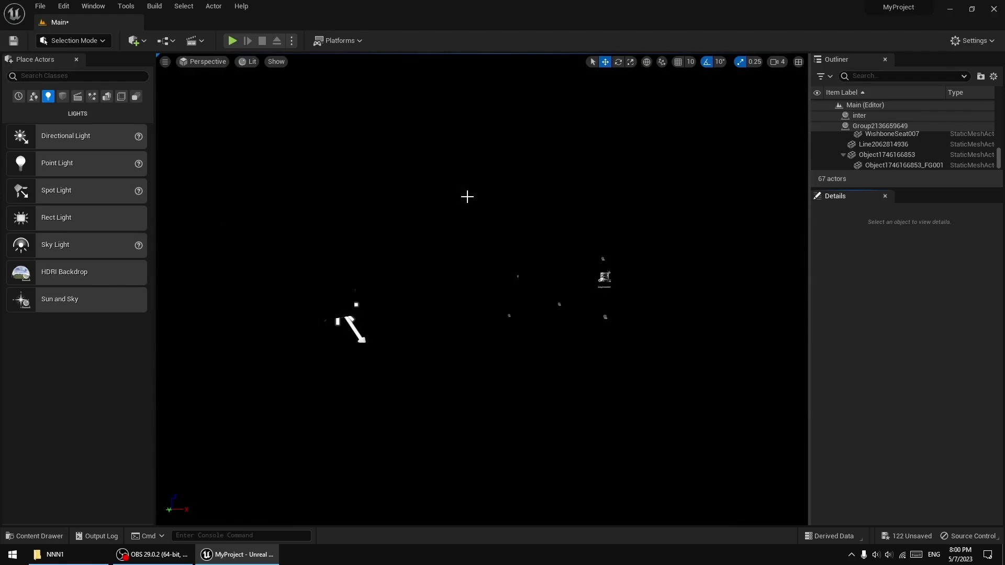
- Slide the cube off the window, then set Dynamic Global Illumination and Reflection Method to None
click(344, 227)
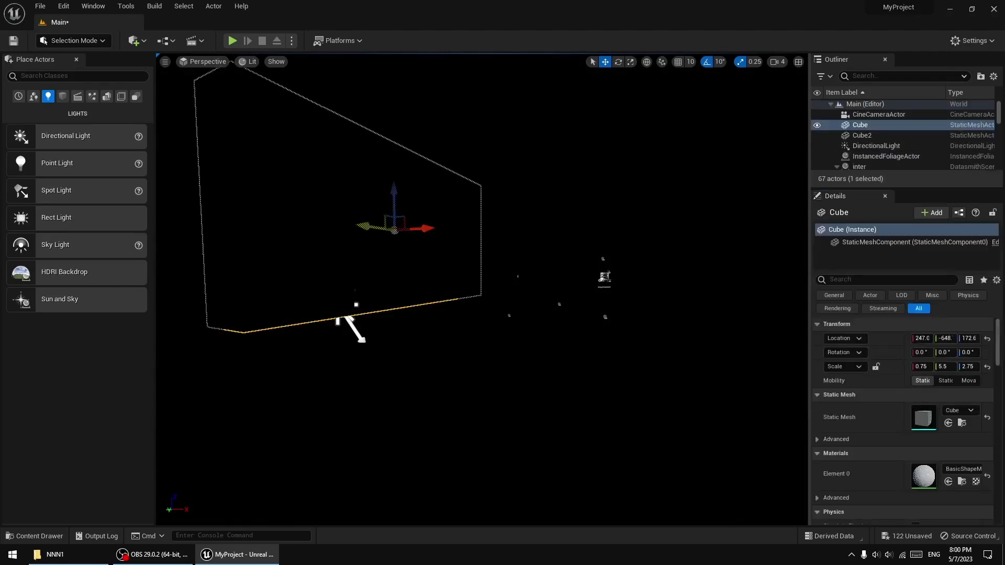
drag(361, 226, 417, 233)
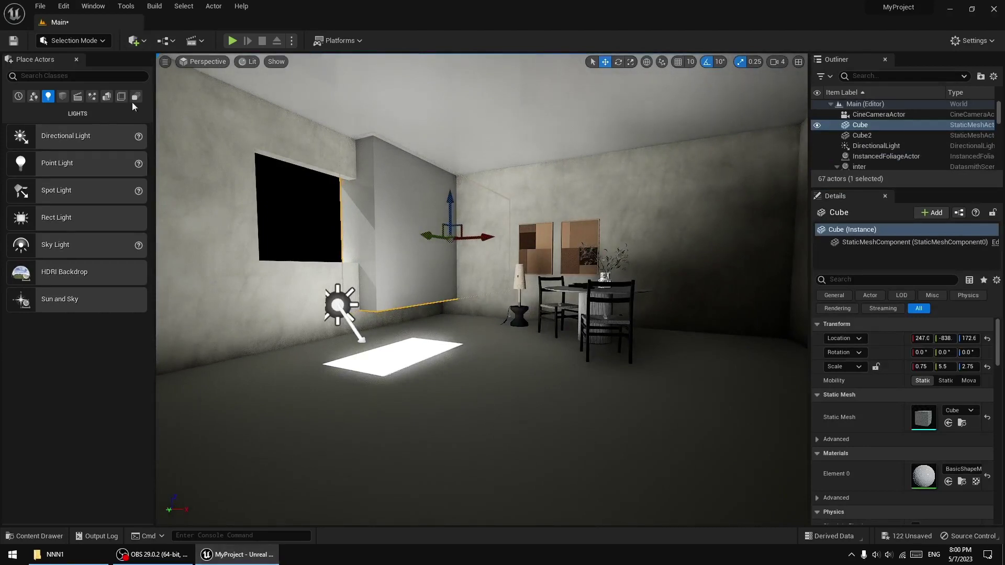
click(63, 6)
click(91, 159)
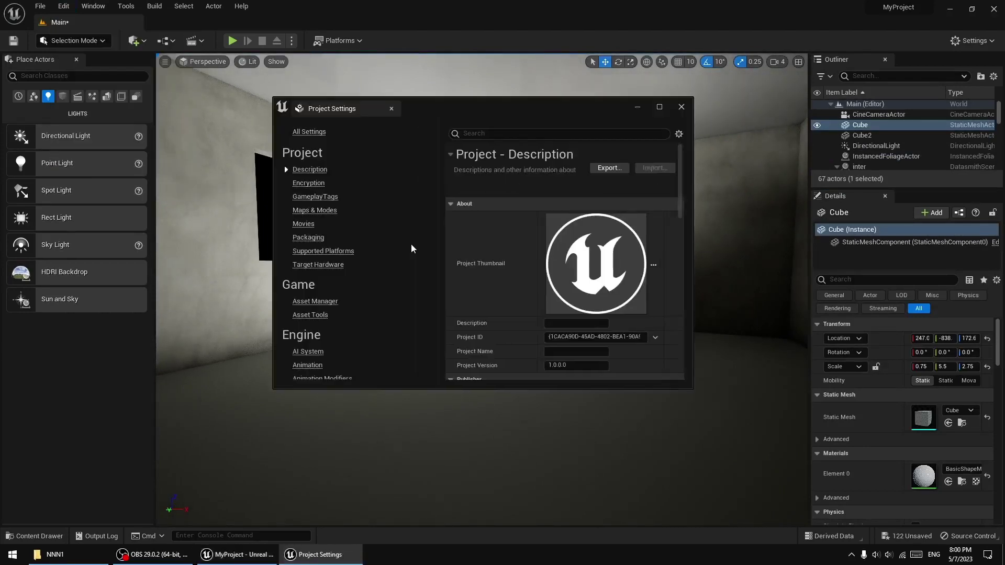
click(497, 134)
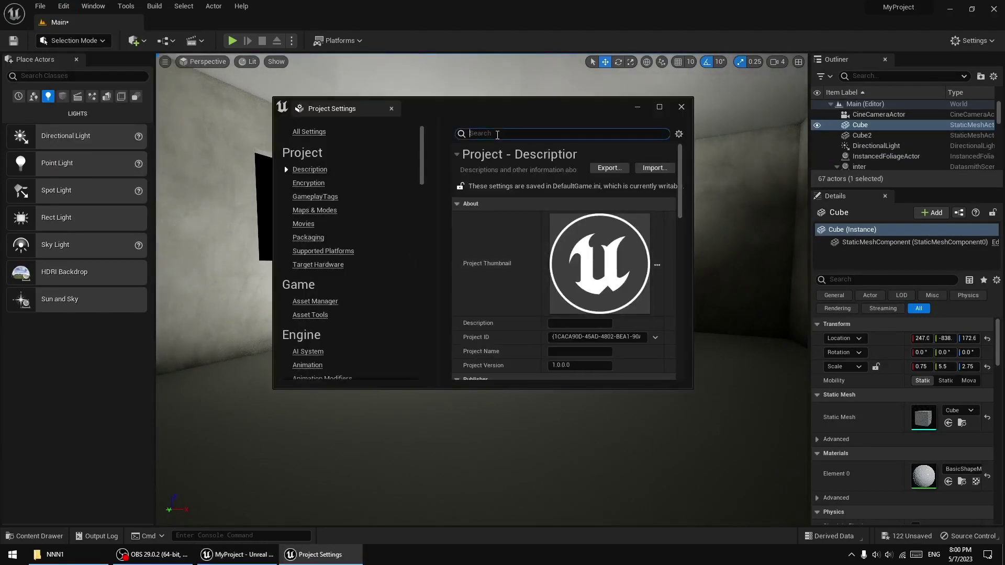
text(lumen)
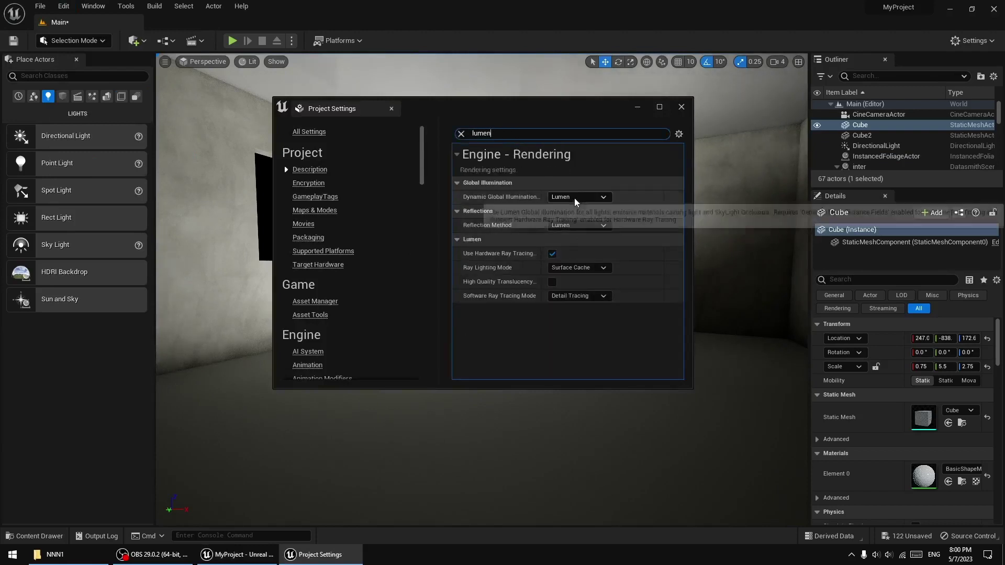
click(575, 197)
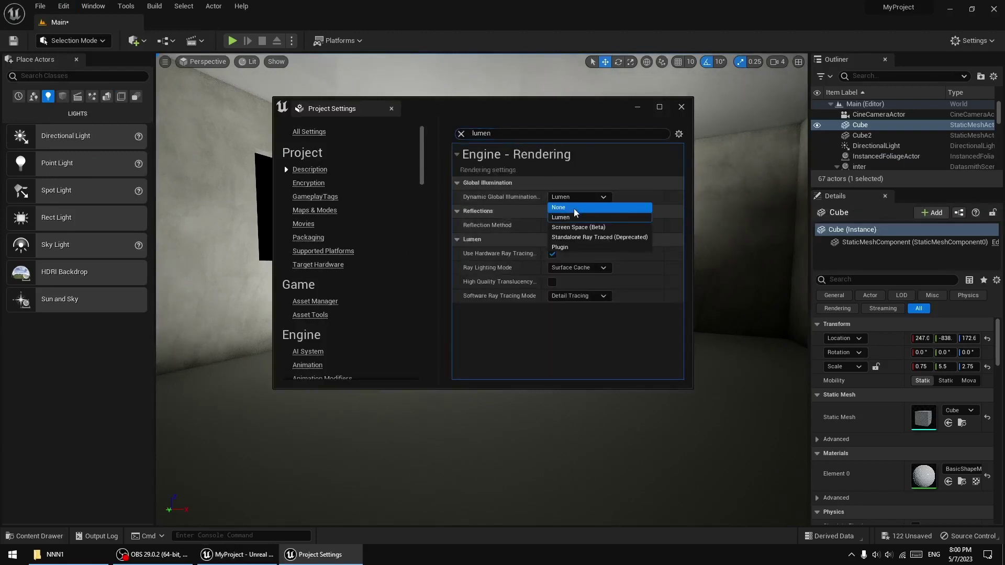
click(570, 206)
click(576, 225)
click(565, 234)
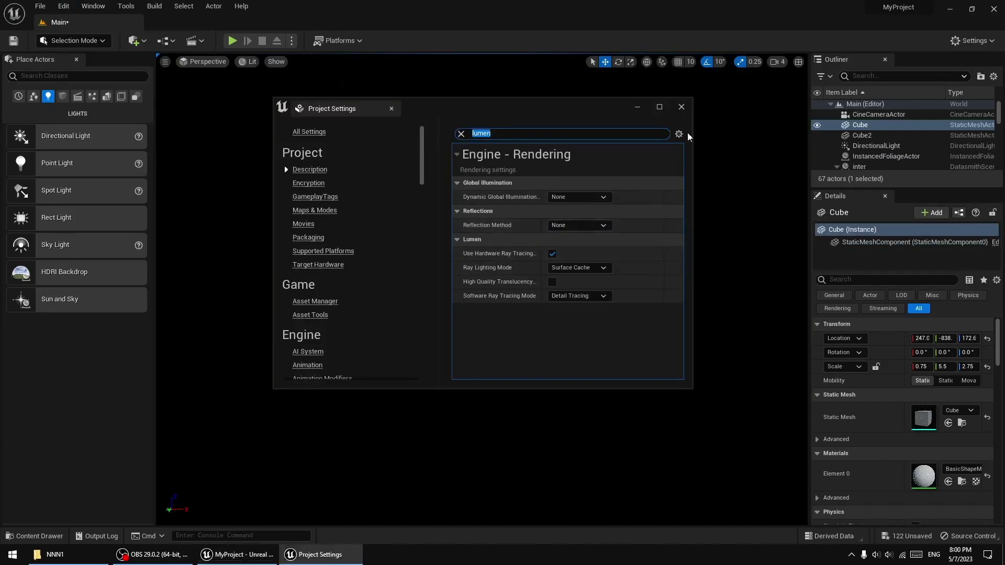
click(681, 107)
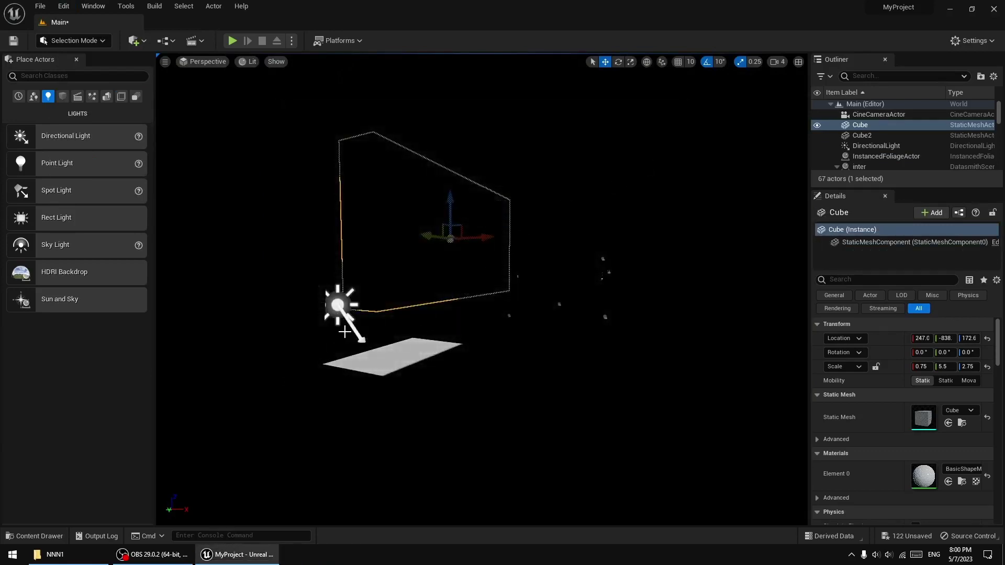
- Nudge the window-covering cube a little further along Y to about -868
middle_drag(541, 322, 581, 322)
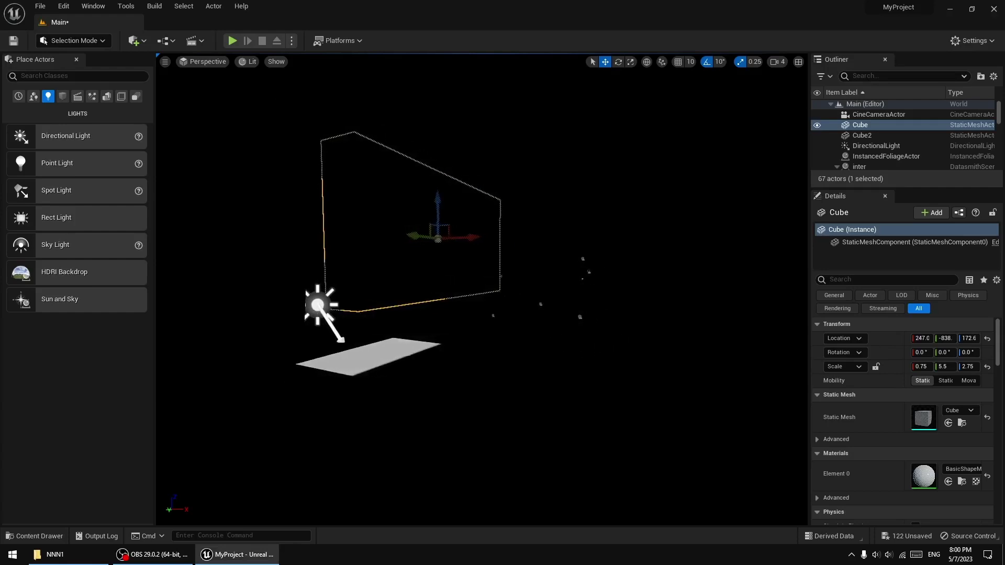
middle_drag(406, 243, 395, 246)
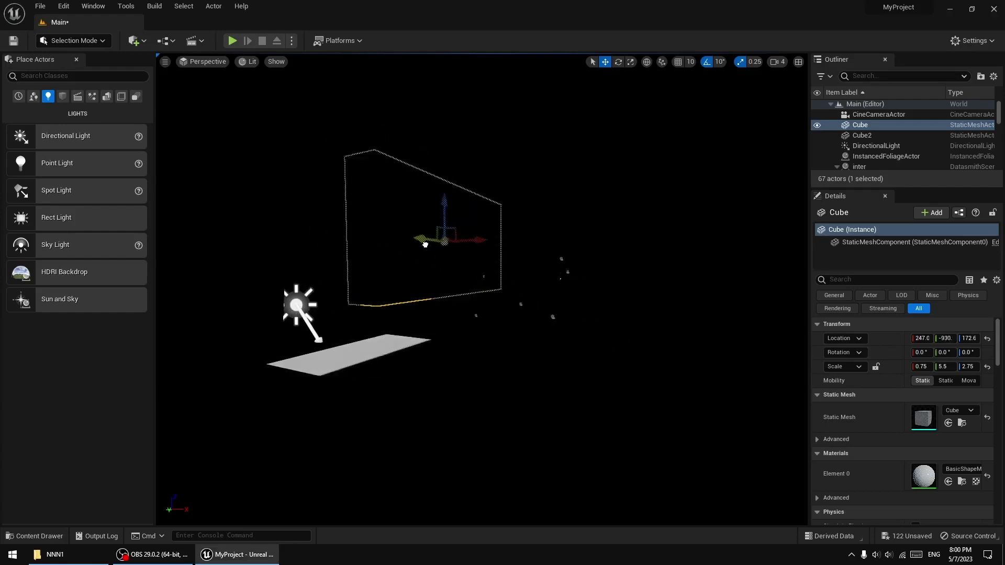
drag(395, 246, 410, 248)
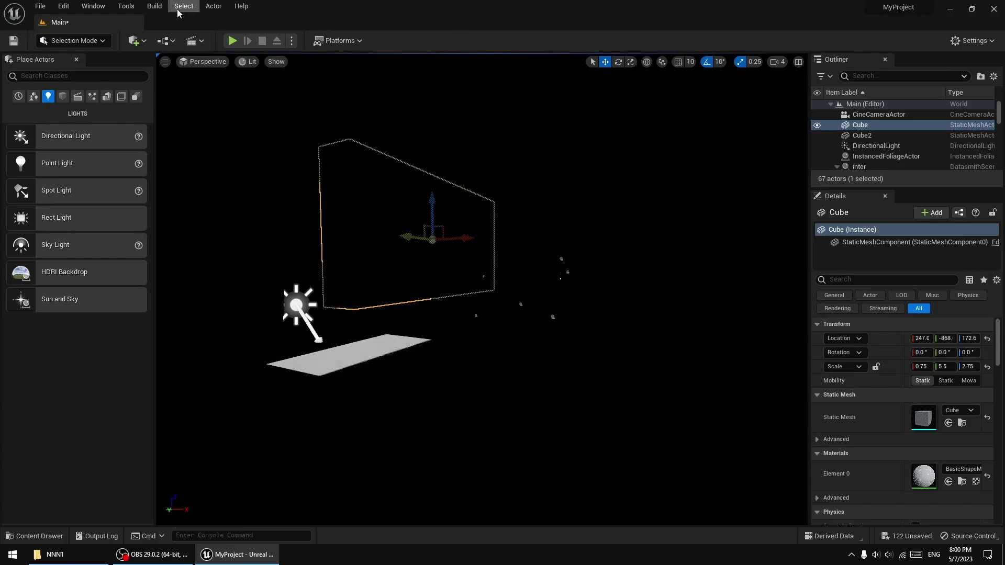
click(163, 9)
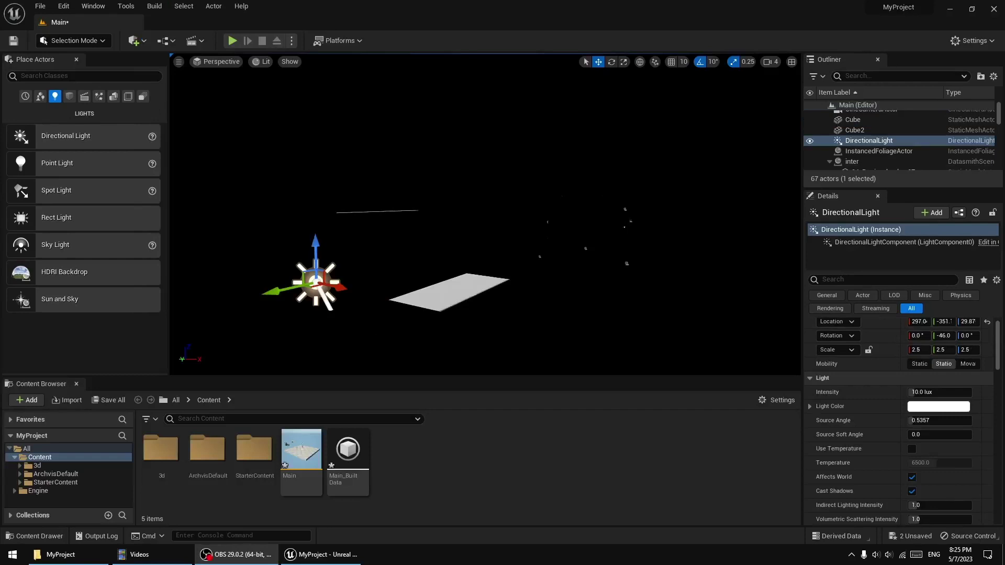
- Select the cube and run Build All Levels to bake the lighting
click(471, 206)
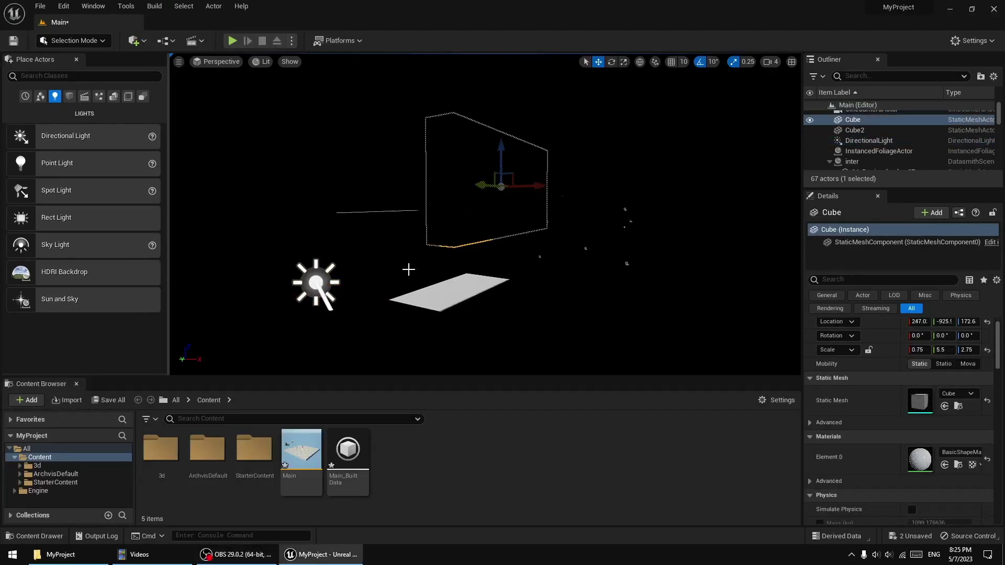
click(155, 5)
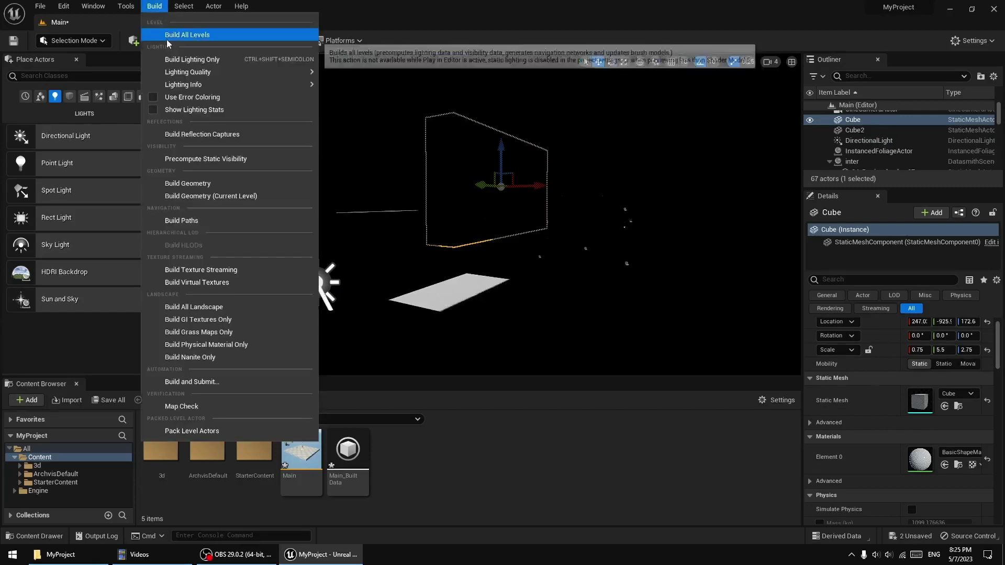
click(189, 32)
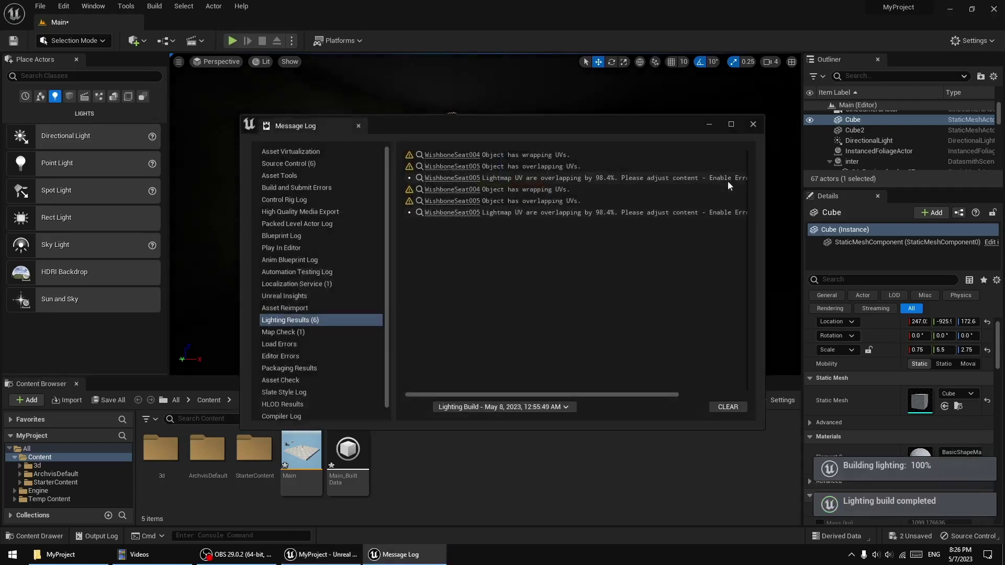
- Close the log and slide the grey wall block along Y to about -613
click(753, 124)
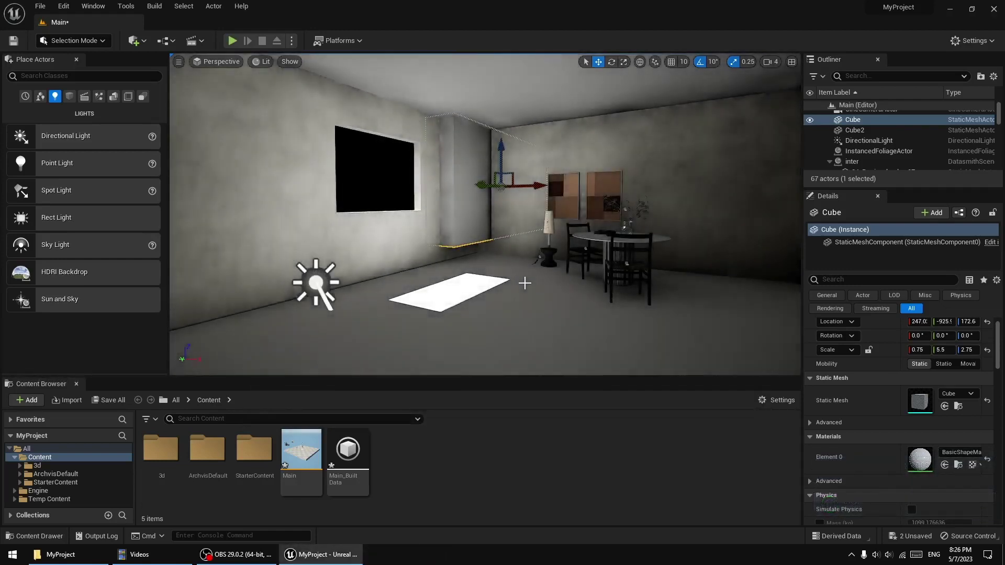
right_drag(525, 283, 444, 282)
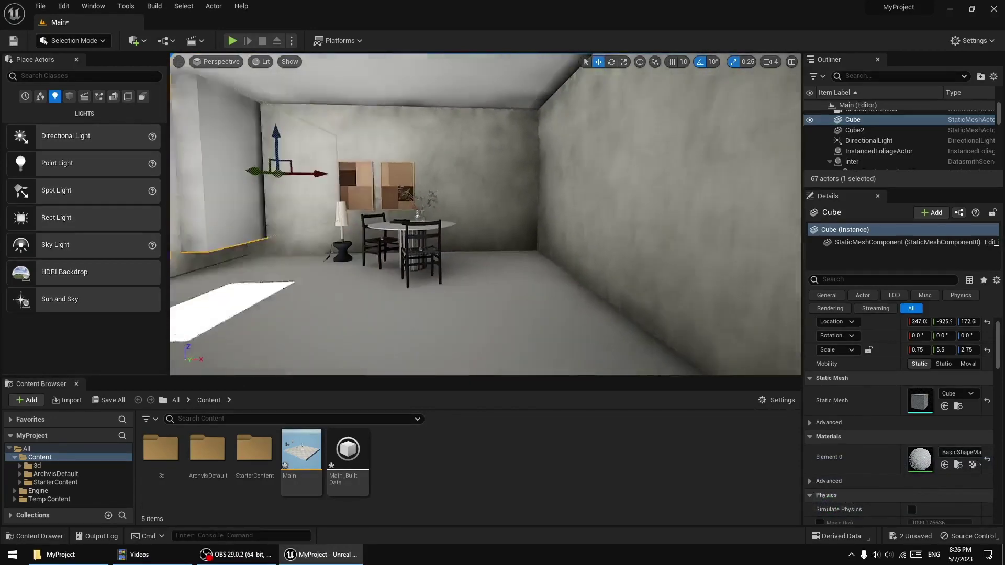
mouse_move(485, 215)
right_down()
mouse_move(528, 215)
mouse_move(453, 215)
right_up()
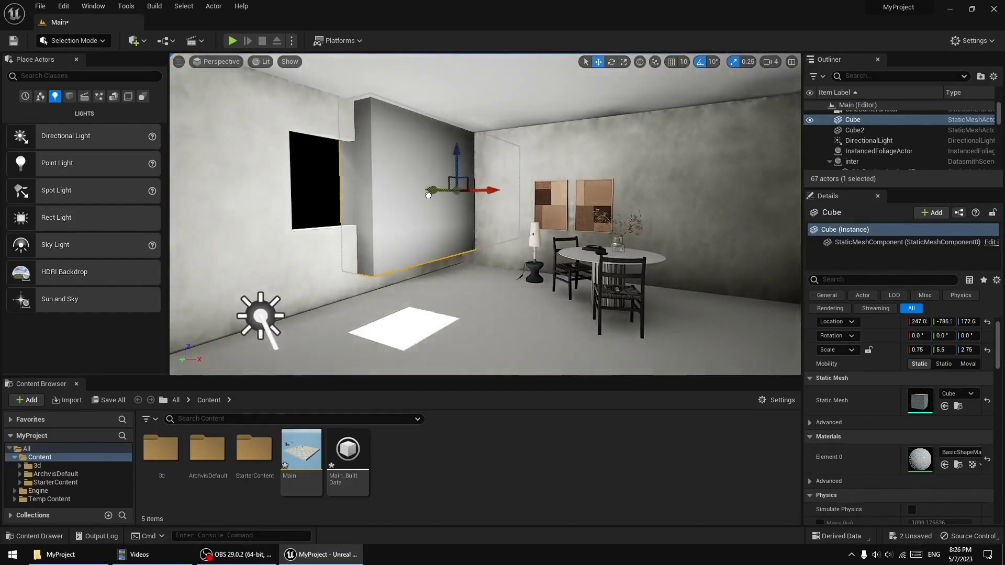
drag(466, 191, 389, 193)
right_drag(390, 193, 433, 214)
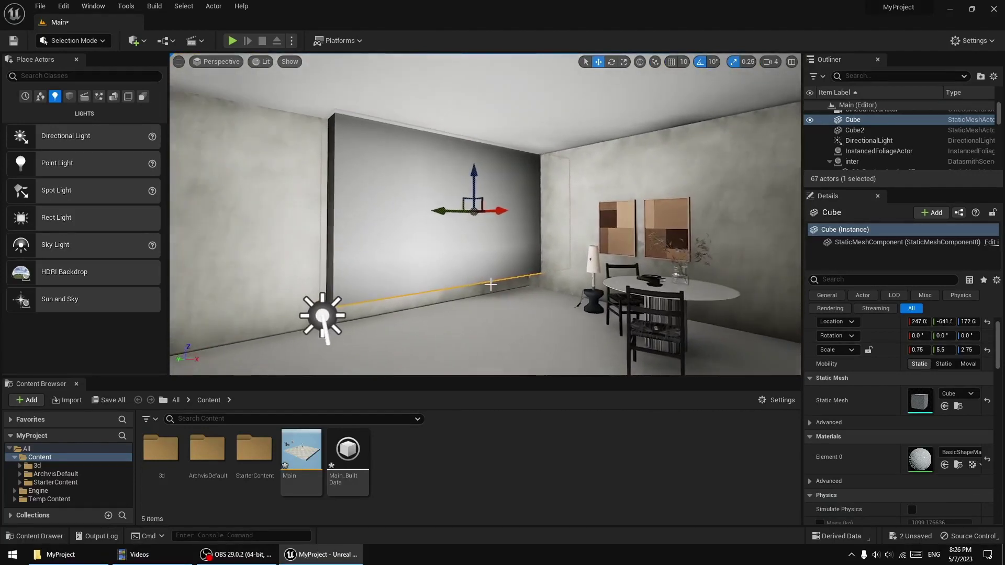
mouse_move(432, 214)
mouse_down()
mouse_move(448, 214)
mouse_move(407, 225)
mouse_up()
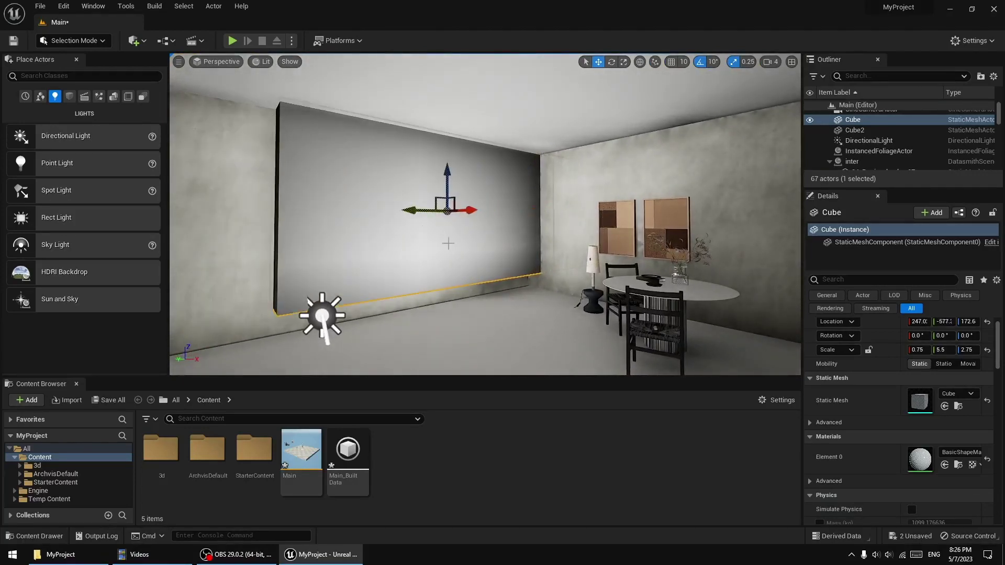
drag(414, 210, 431, 210)
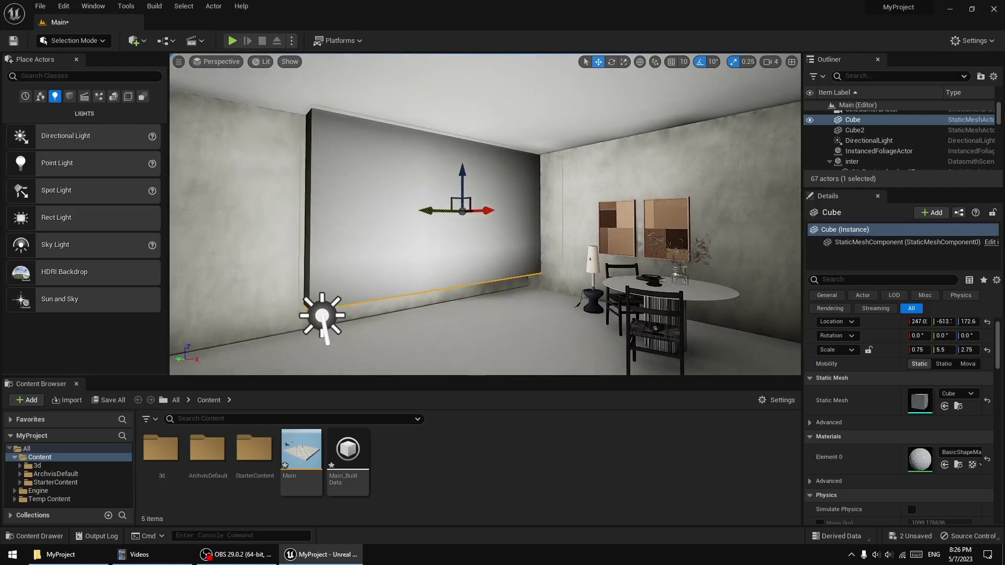
click(154, 7)
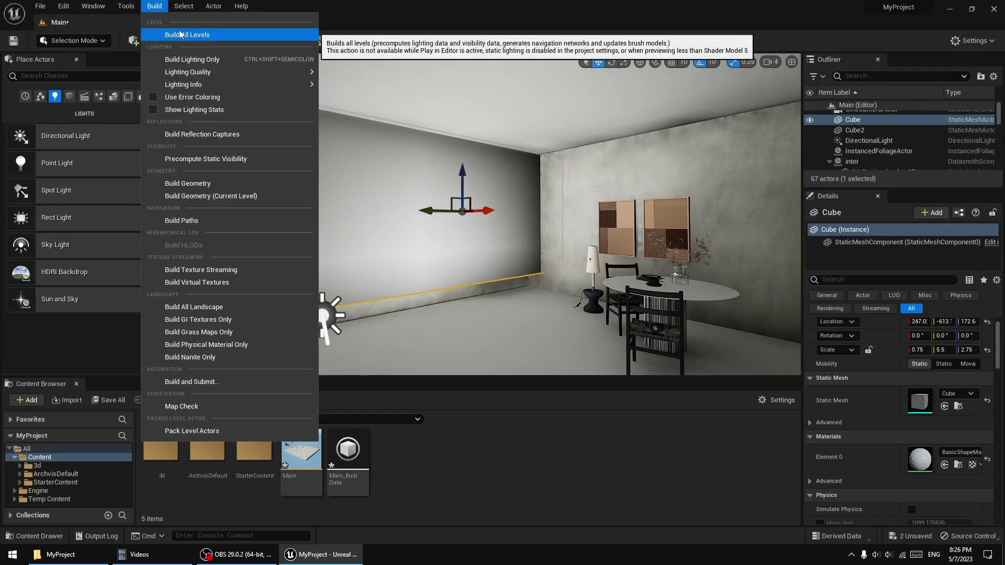
- Slide the wall block to Y -917 to reveal the window, and delete the DirectionalLight
right_drag(610, 229, 635, 229)
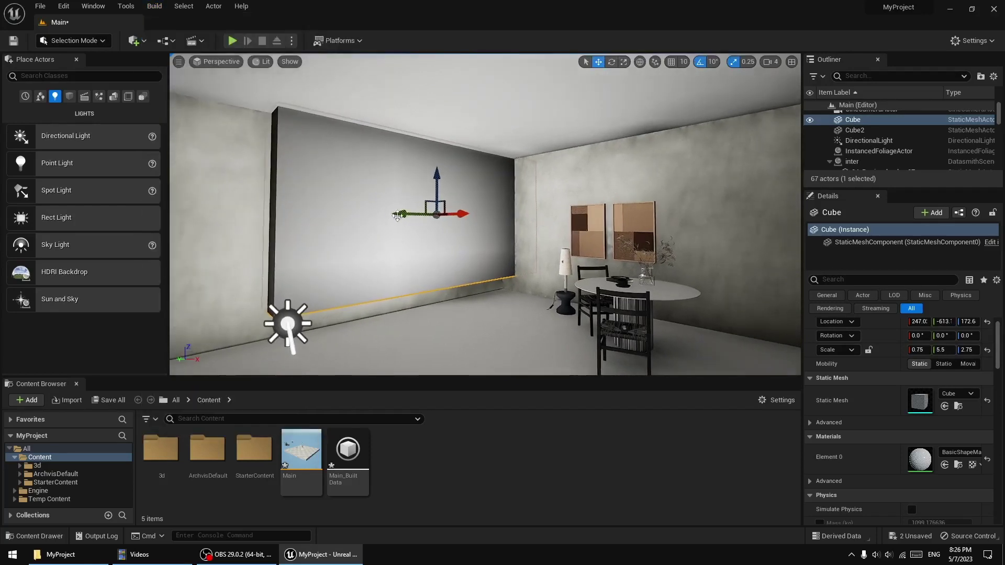
drag(396, 215, 505, 216)
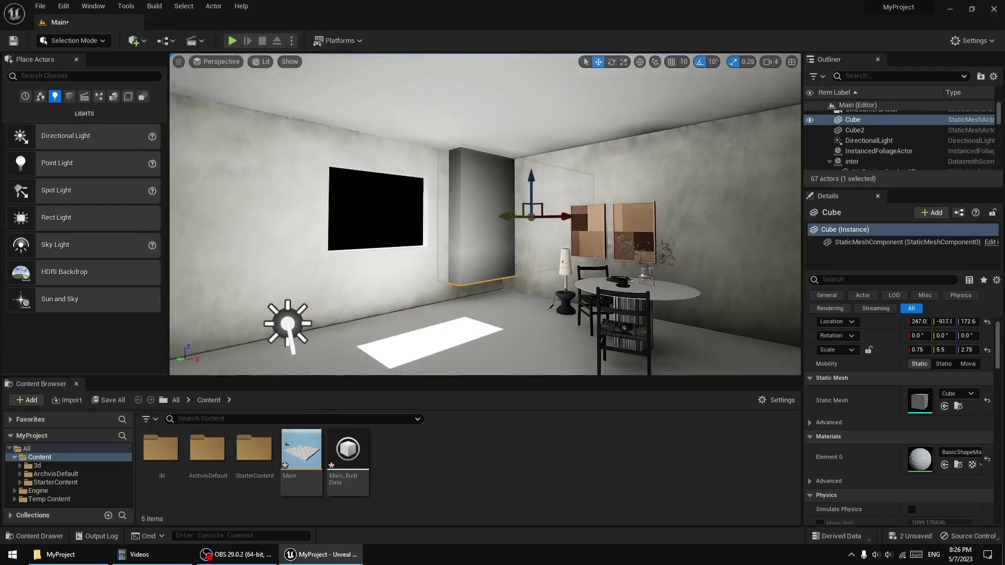
click(310, 312)
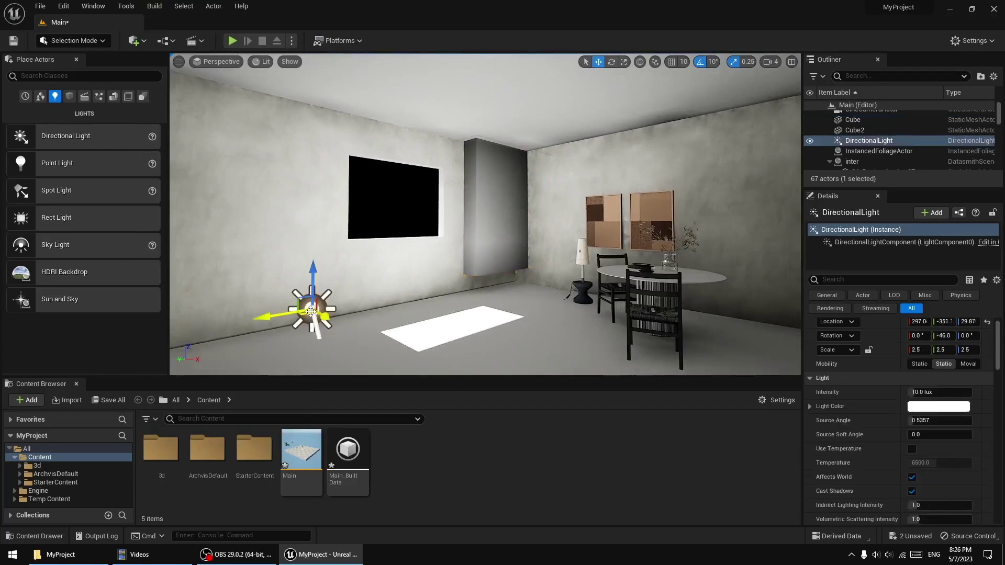
key(Delete)
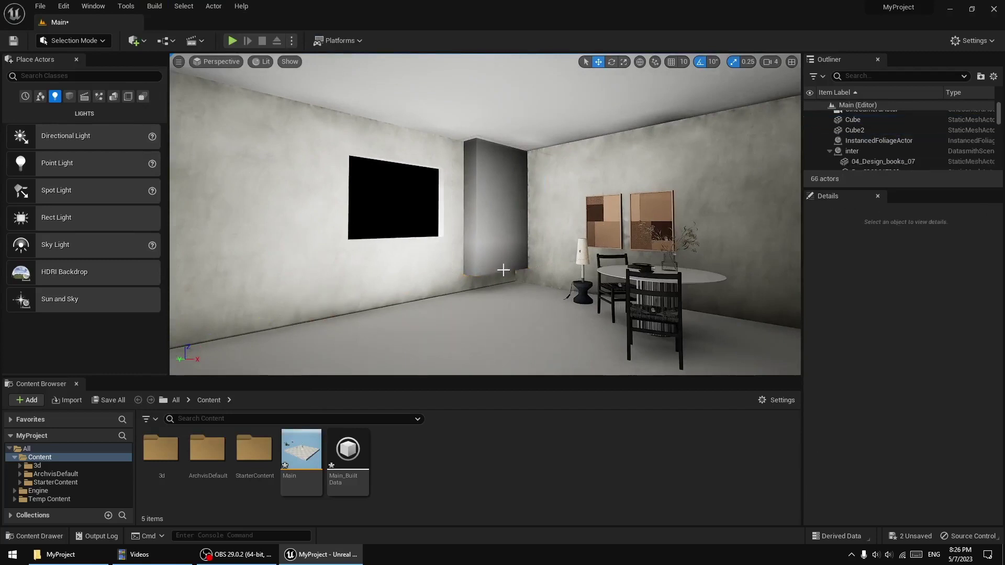
mouse_move(504, 270)
right_down()
mouse_move(504, 219)
mouse_move(503, 293)
mouse_move(334, 153)
right_up()
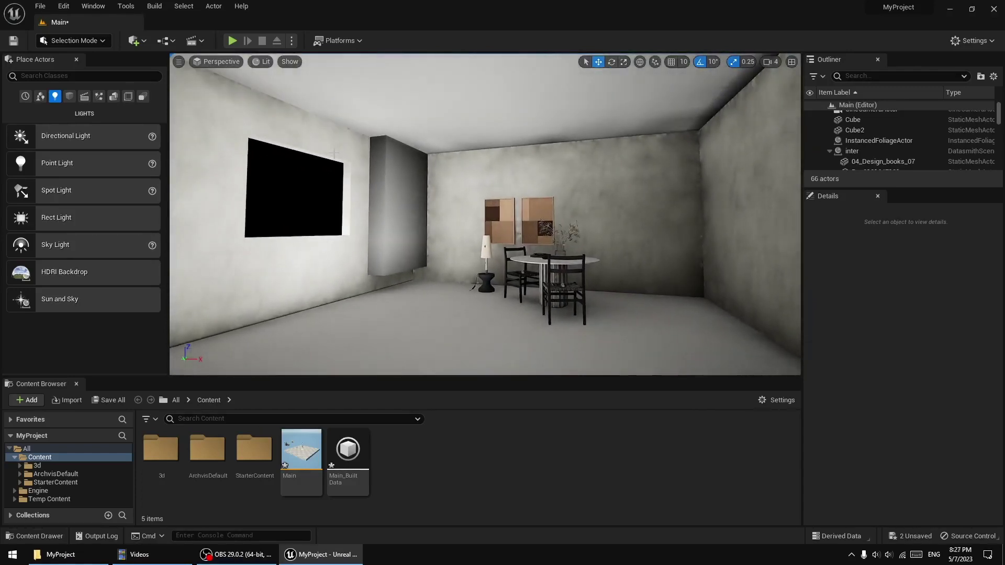
click(154, 6)
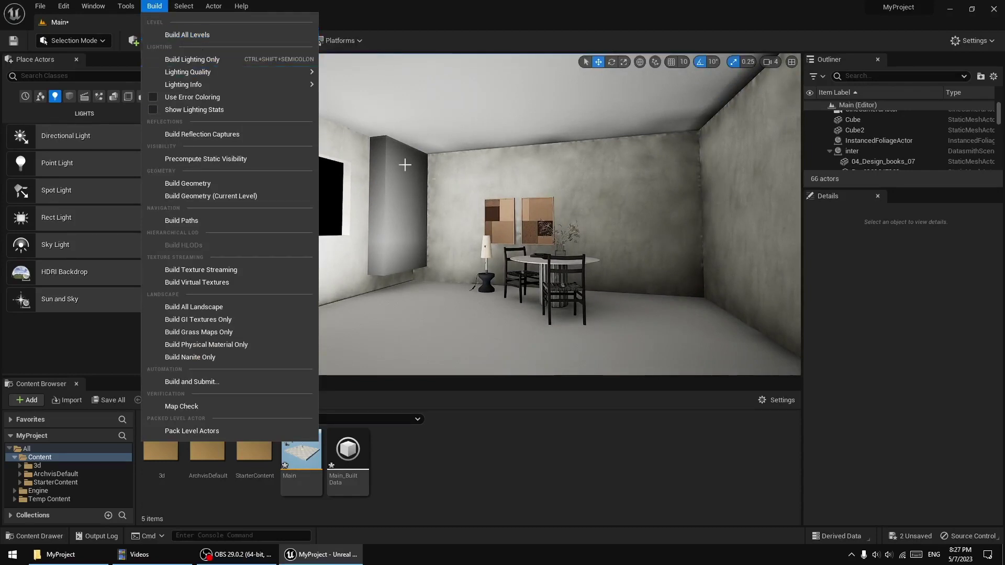
mouse_move(664, 252)
right_down()
mouse_move(629, 274)
mouse_move(602, 272)
right_up()
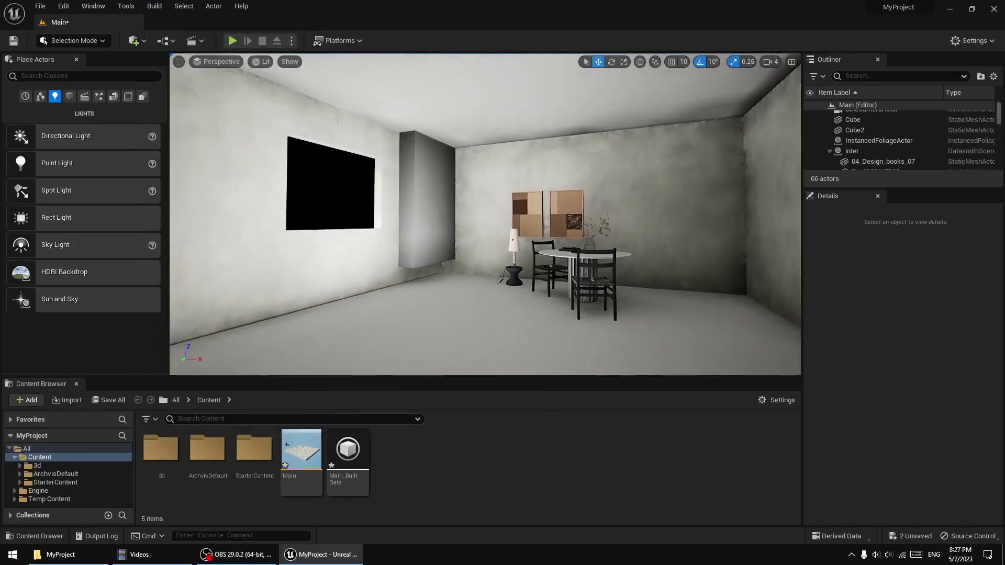
scroll(220, 209, up, 2)
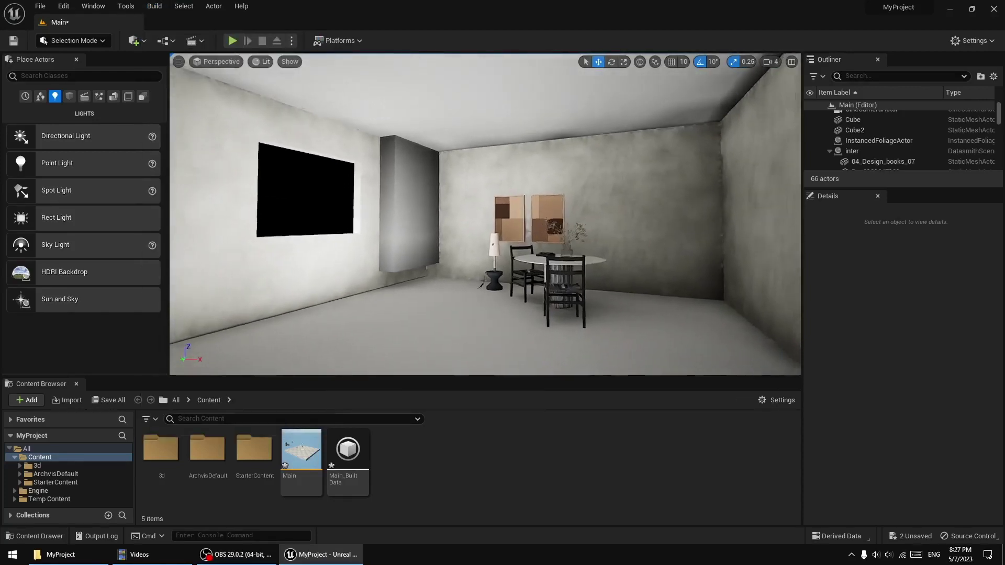
- Place a spot light at ceiling height near the window, rotated -40 and -20 degrees
mouse_move(67, 190)
mouse_down()
mouse_move(464, 287)
mouse_move(477, 105)
mouse_up()
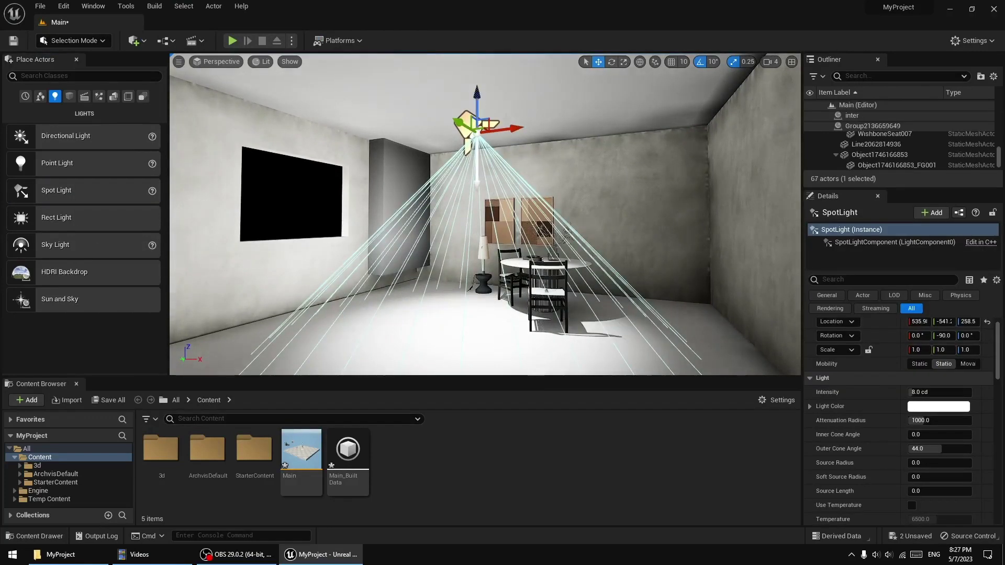
click(611, 61)
drag(531, 128, 523, 81)
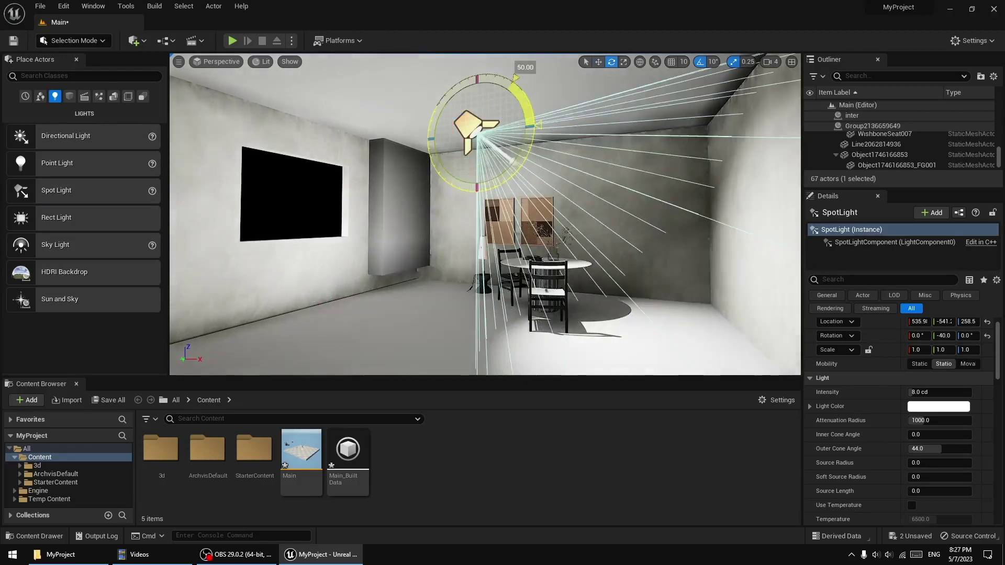
click(506, 107)
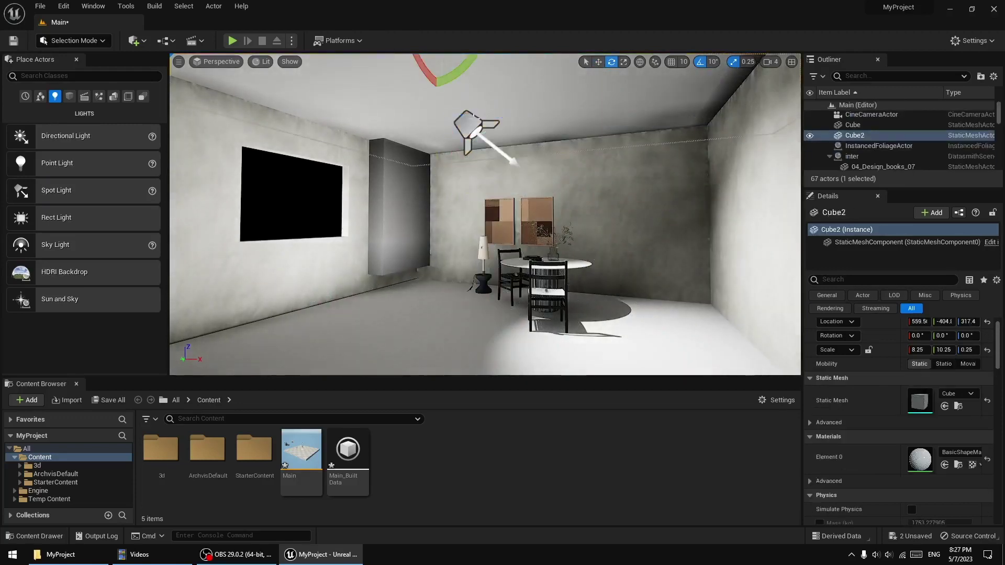
click(473, 130)
key(w)
drag(500, 135, 373, 144)
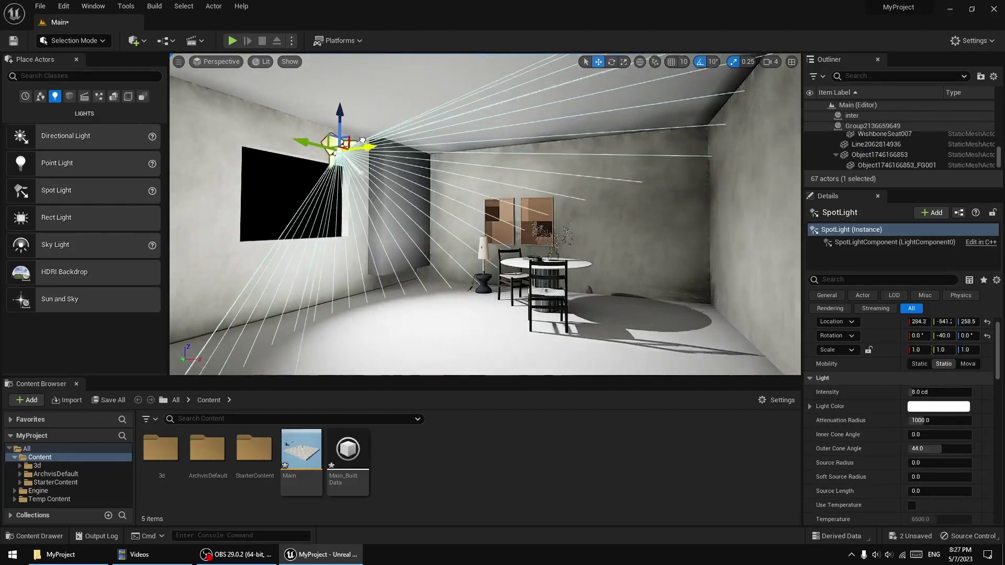
click(611, 62)
drag(369, 140, 606, 333)
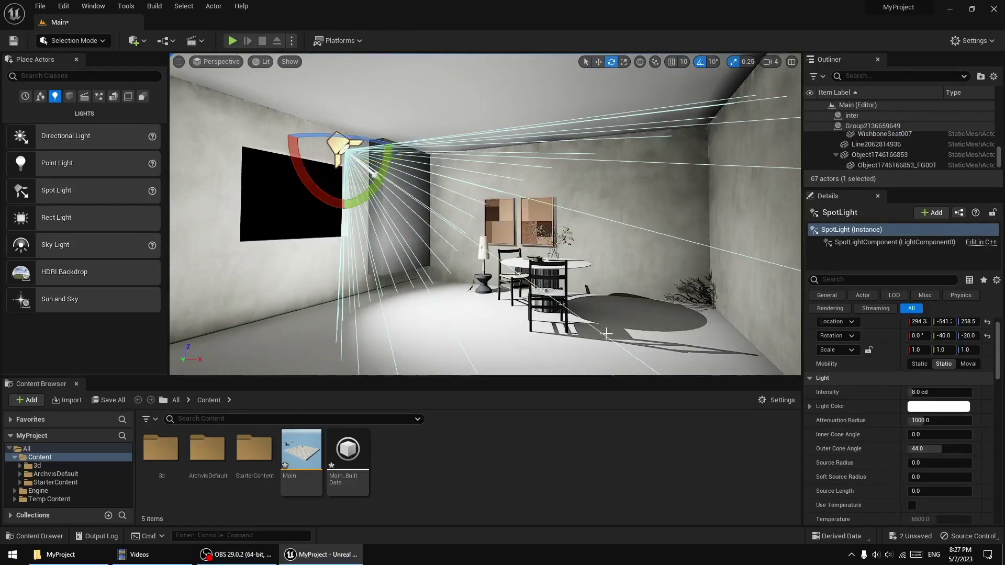
- Set the spot light's colour to purple
click(926, 406)
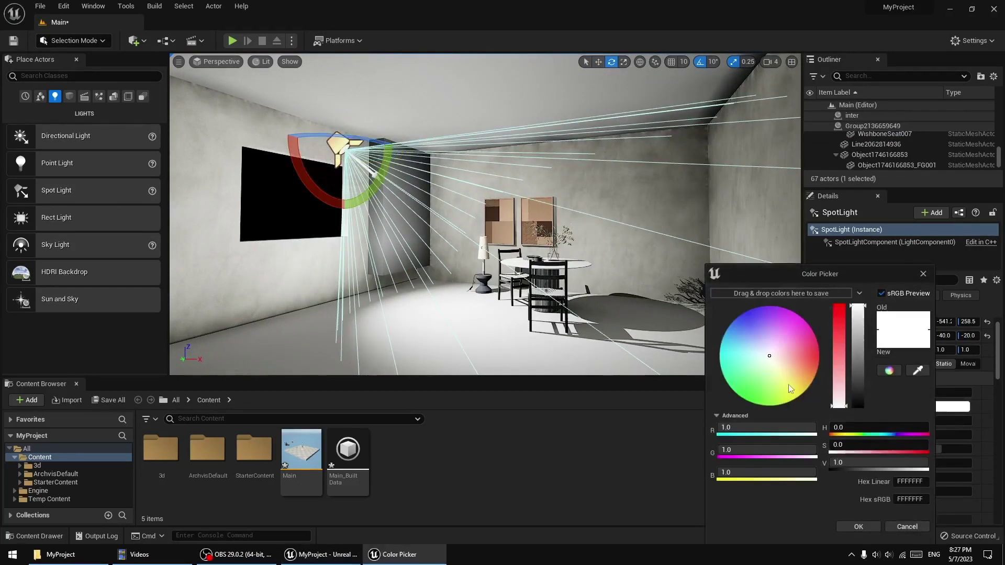
drag(805, 354, 831, 363)
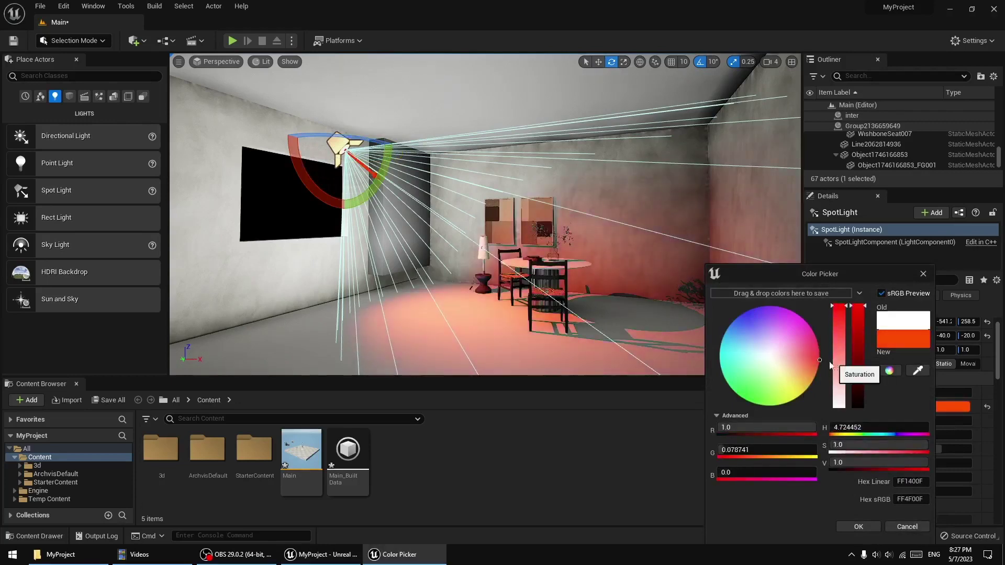
drag(736, 397, 743, 300)
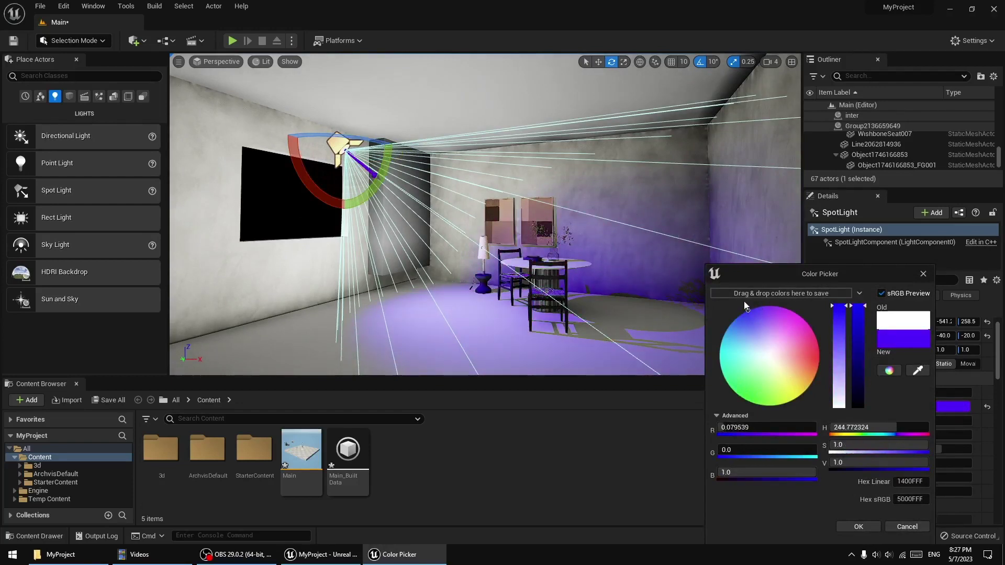
click(841, 524)
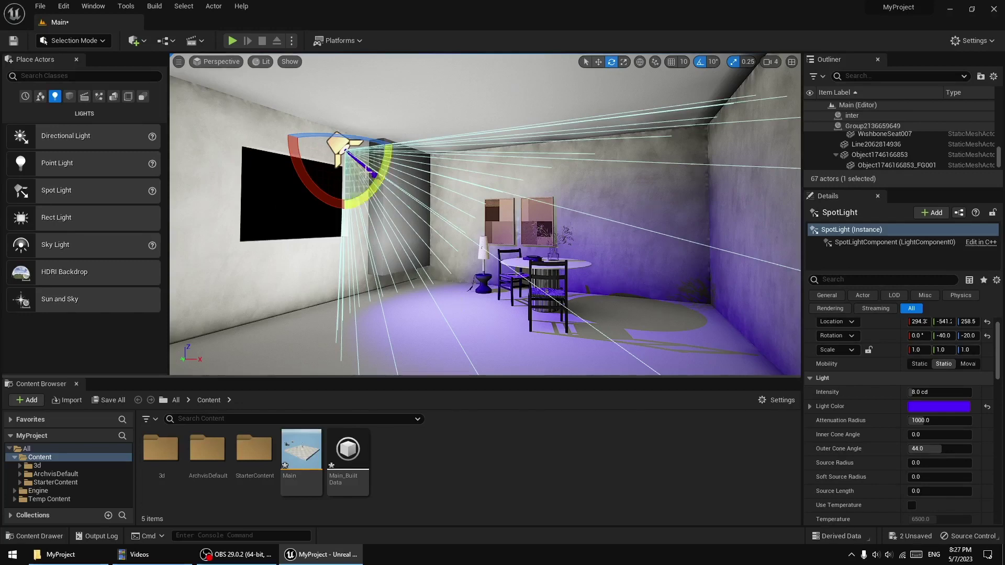
- Refine the light's purple hue and start a lighting-only build
click(929, 403)
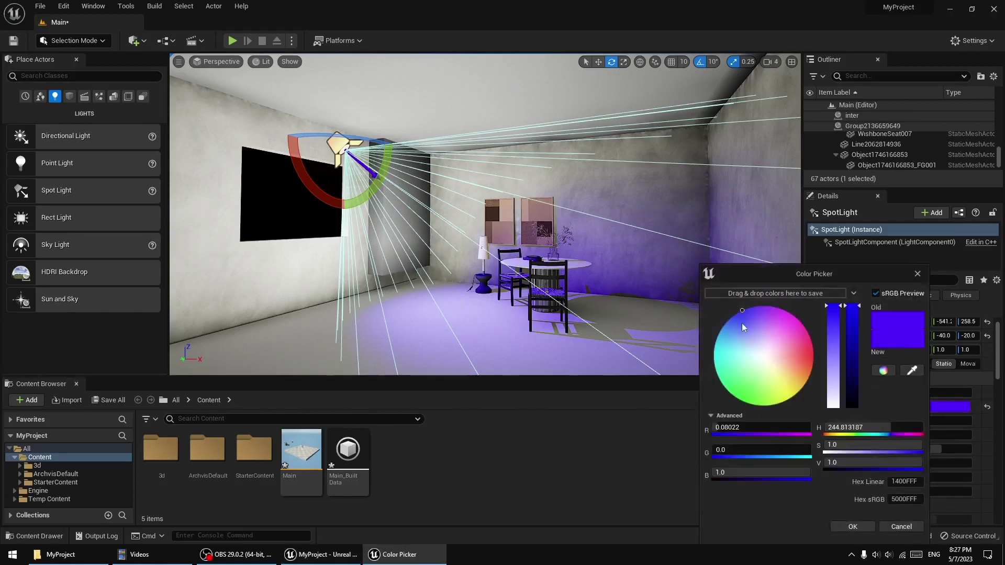
mouse_move(742, 323)
mouse_down()
mouse_move(737, 298)
mouse_move(746, 316)
mouse_move(709, 343)
mouse_move(713, 365)
mouse_move(701, 356)
mouse_up()
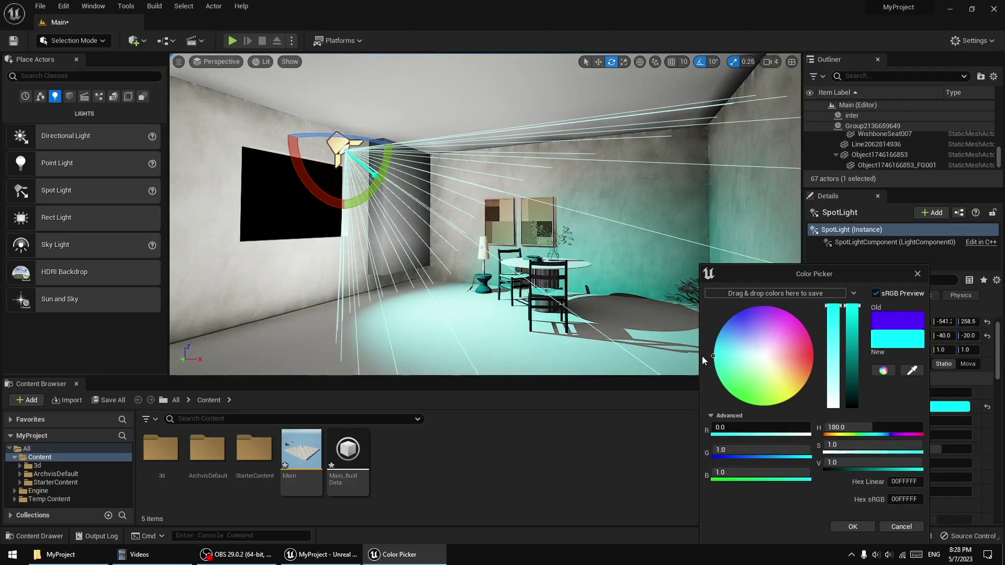
mouse_move(814, 355)
mouse_down()
mouse_move(809, 363)
mouse_move(794, 320)
mouse_move(746, 392)
mouse_move(742, 309)
mouse_up()
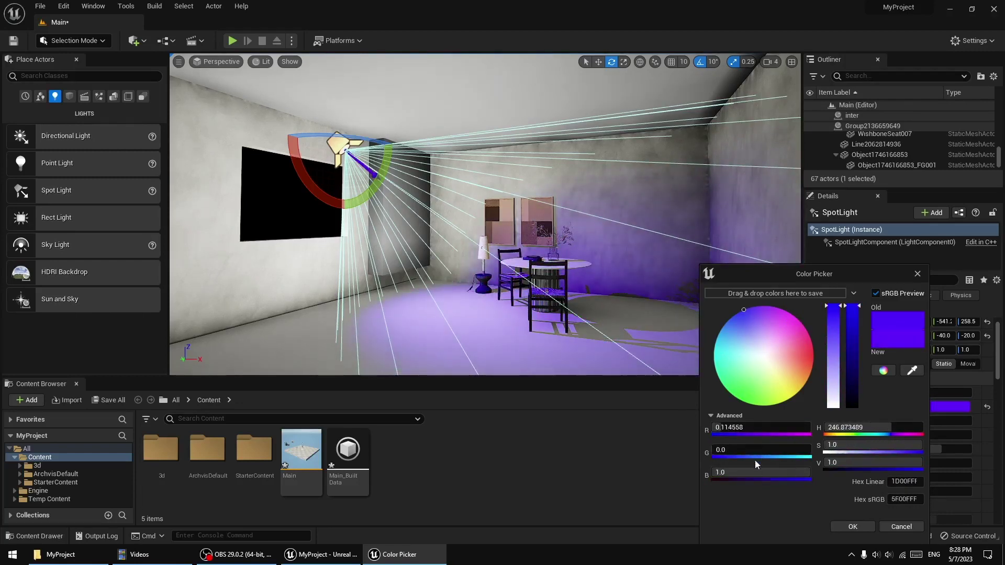
click(852, 526)
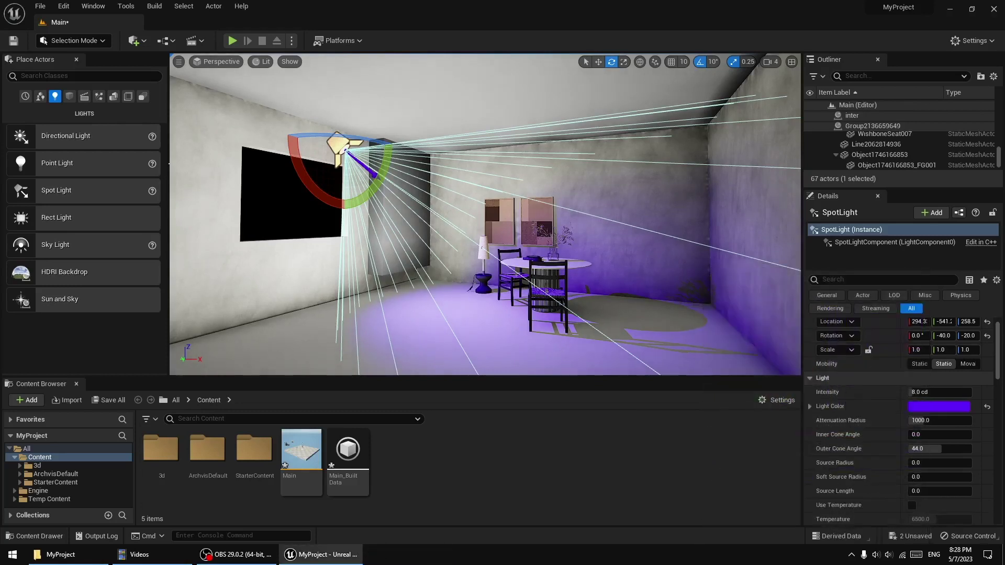
click(154, 6)
click(181, 33)
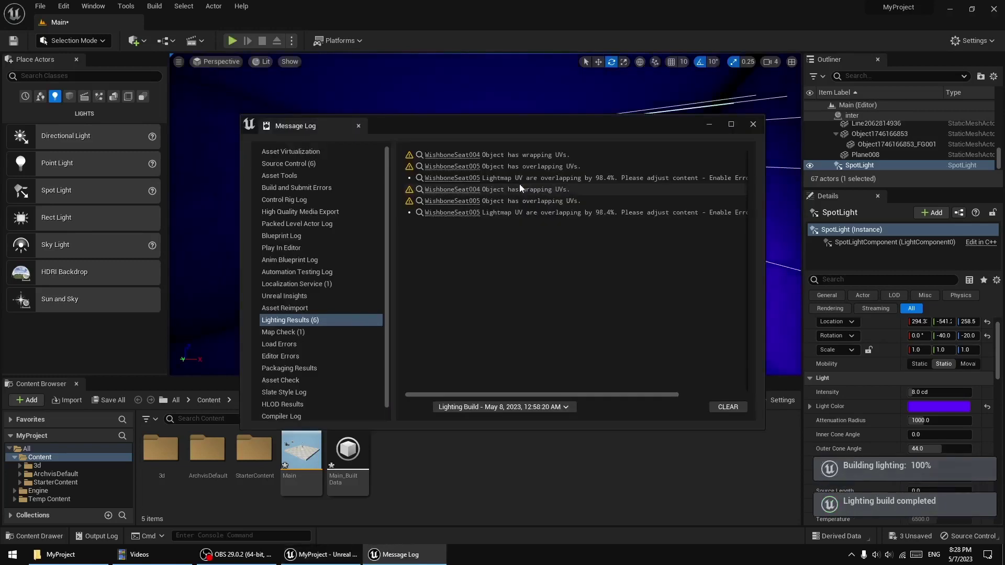
- Close the Message Log once the build finishes, leaving the room lit deep purple
click(753, 124)
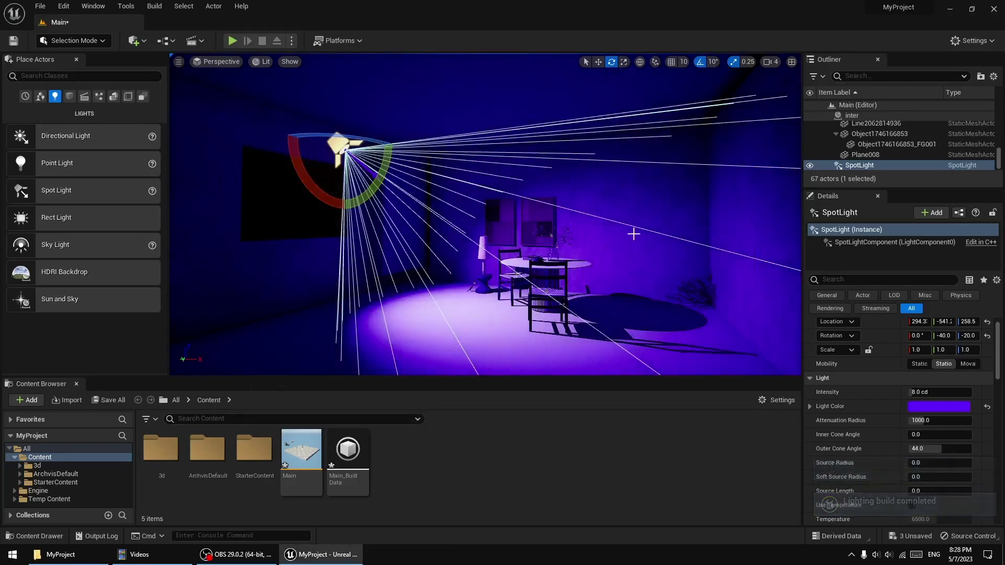
- Move the spot light further along Y, then delete it
drag(633, 234, 504, 177)
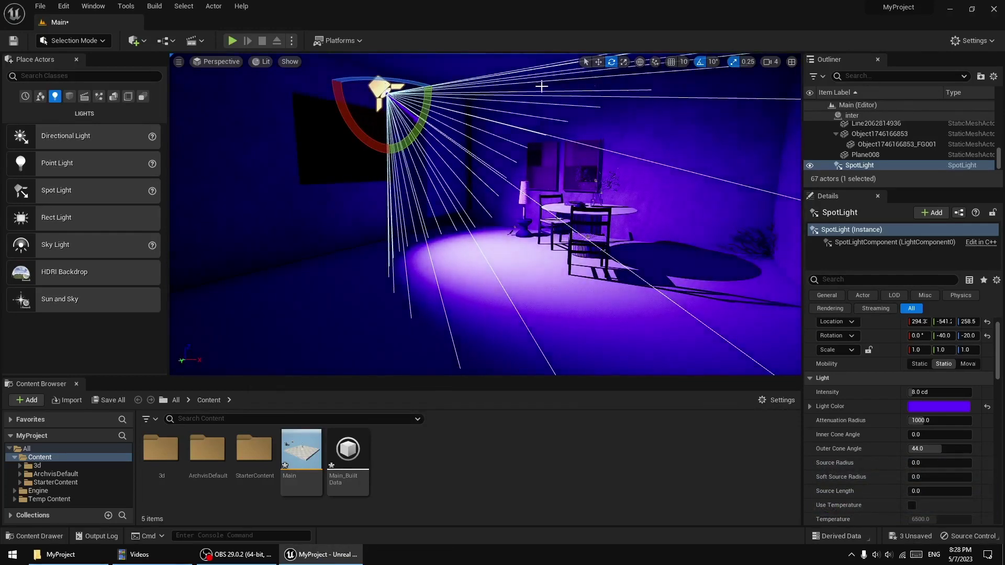
click(598, 62)
shift+drag(351, 84, 346, 106)
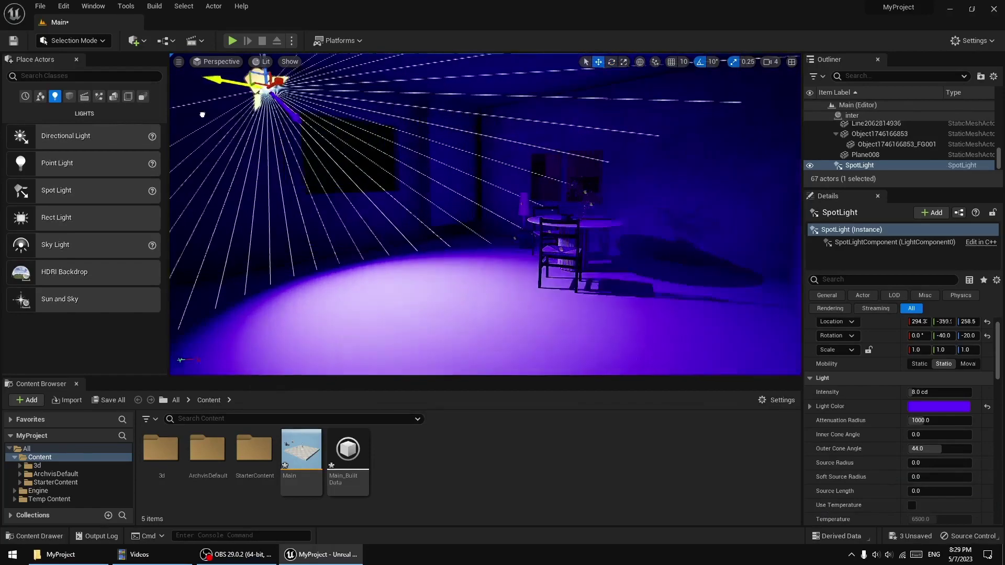
shift+drag(345, 106, 222, 145)
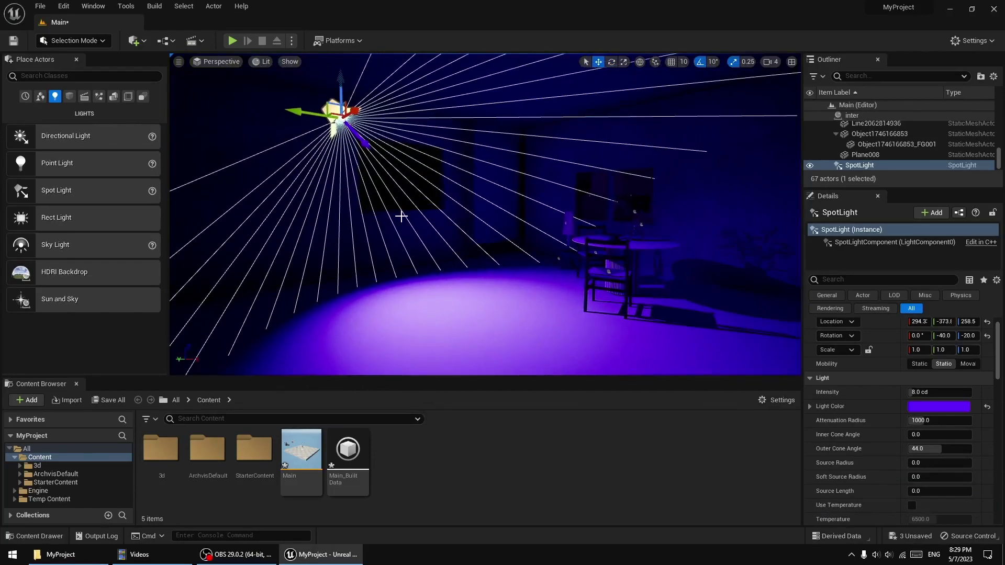
key(Delete)
- Try shifting the wall panel beside the window, then undo the move and stray selection
drag(401, 216, 412, 246)
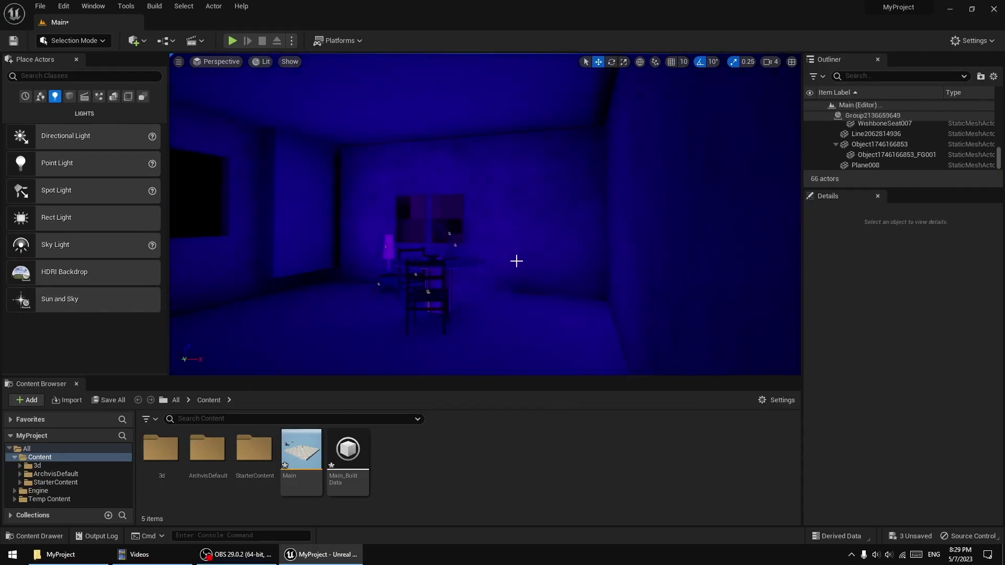
click(374, 225)
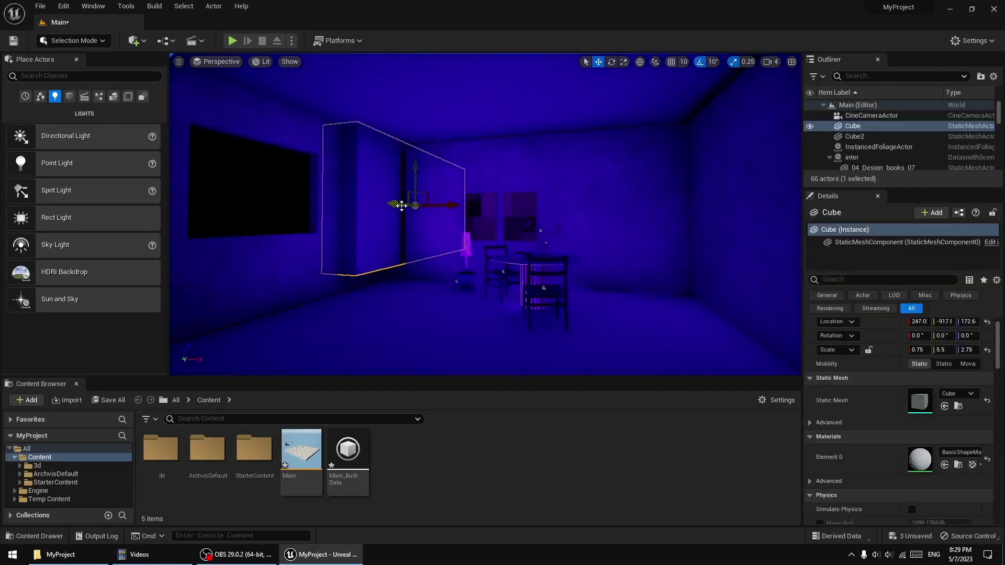
mouse_move(397, 206)
mouse_down()
mouse_move(322, 221)
mouse_move(356, 223)
mouse_up()
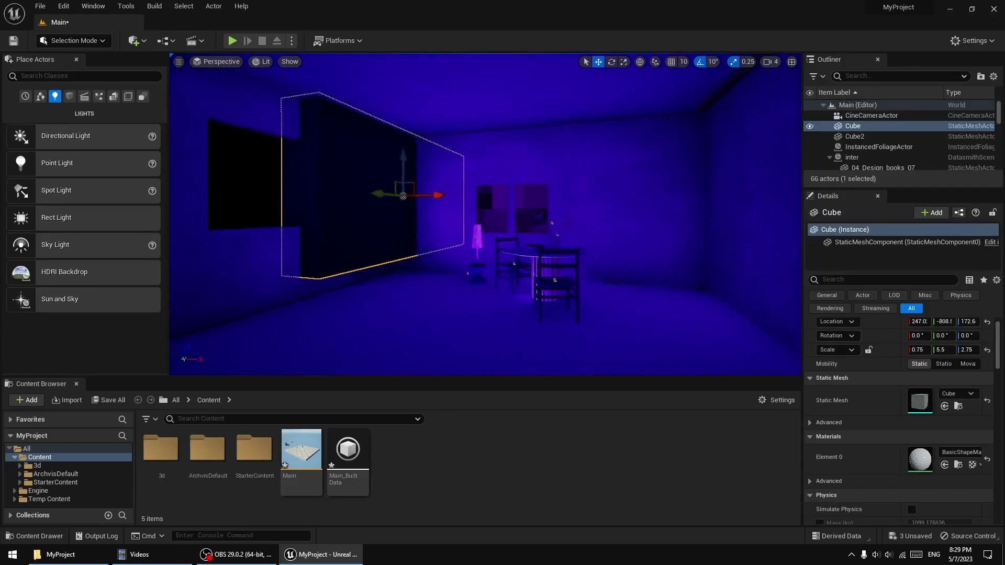
middle_drag(583, 224, 608, 226)
click(594, 222)
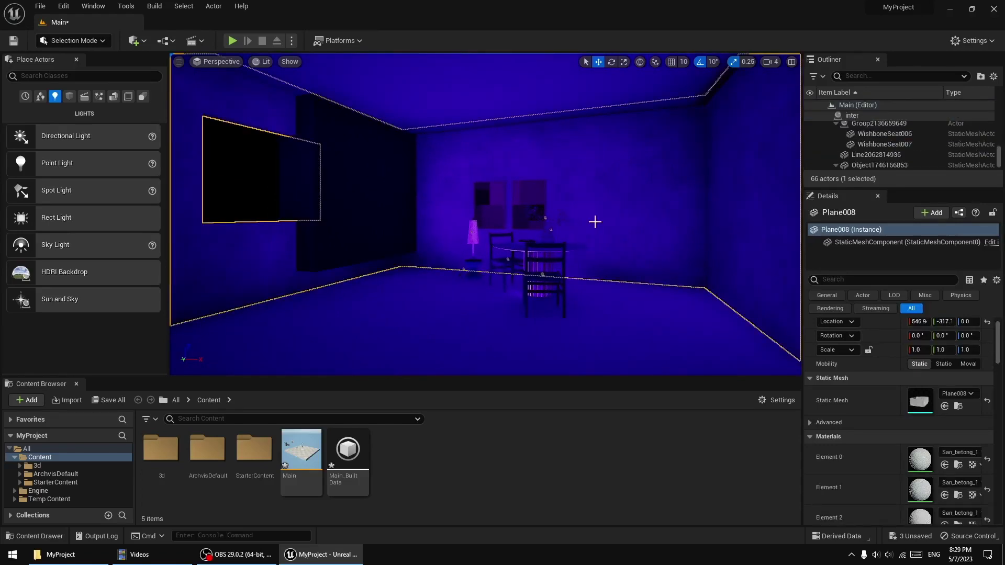
key(ctrl+z)
key(ctrl+z)
key(ctrl+z)
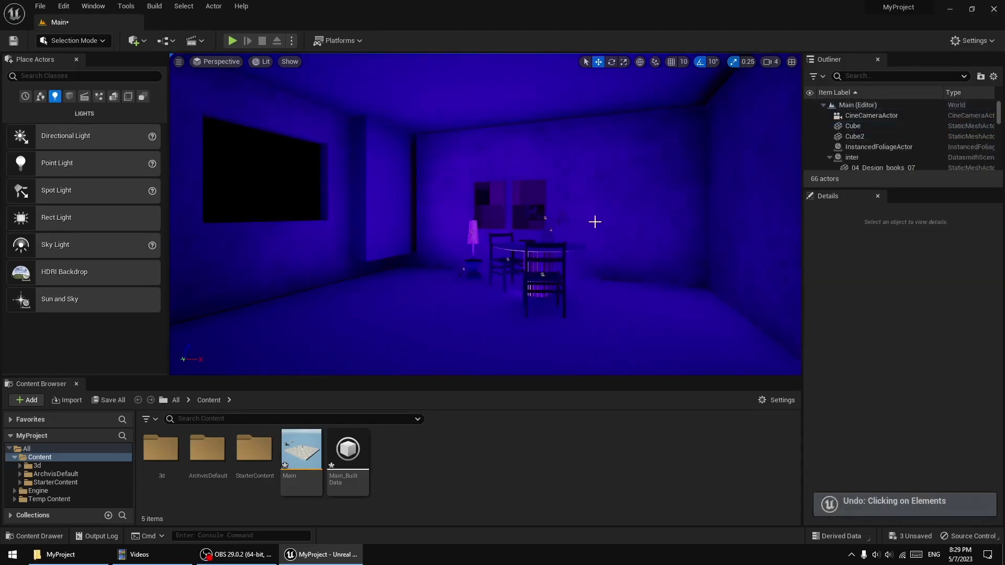
key(ctrl+z)
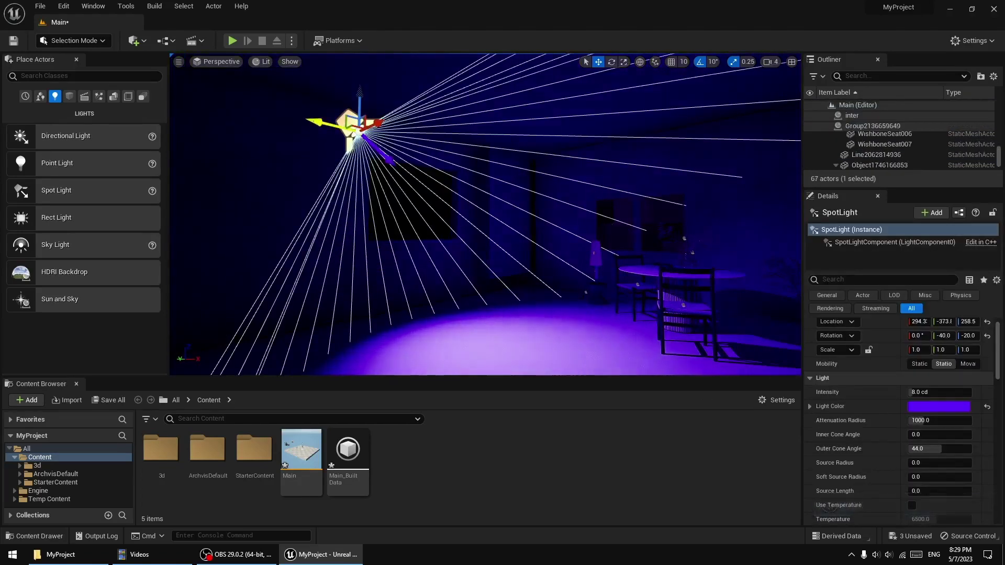
- Move the spotlight along the room and add a Directional Light for a sunlight floor patch
shift+drag(319, 123, 403, 139)
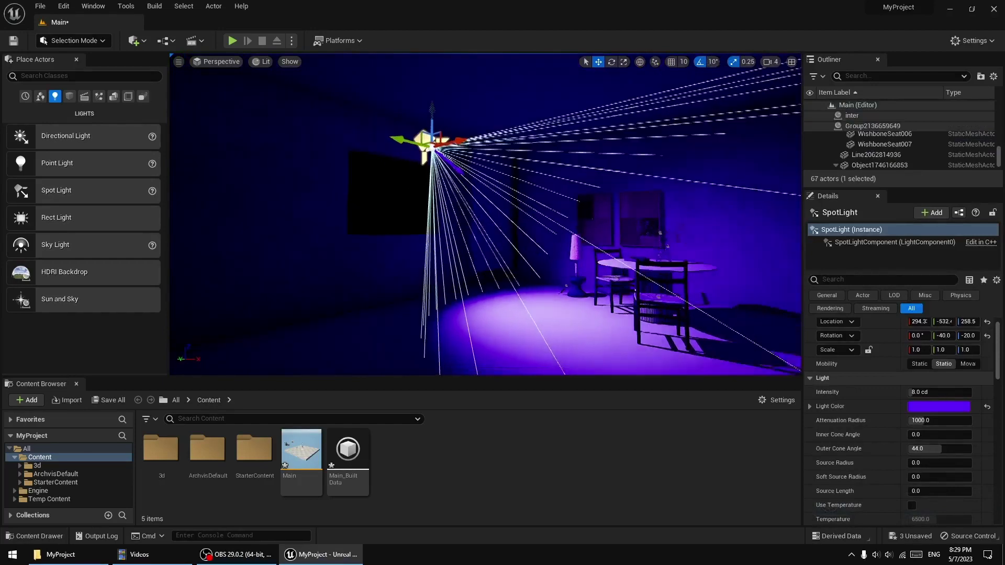
middle_drag(656, 289, 655, 288)
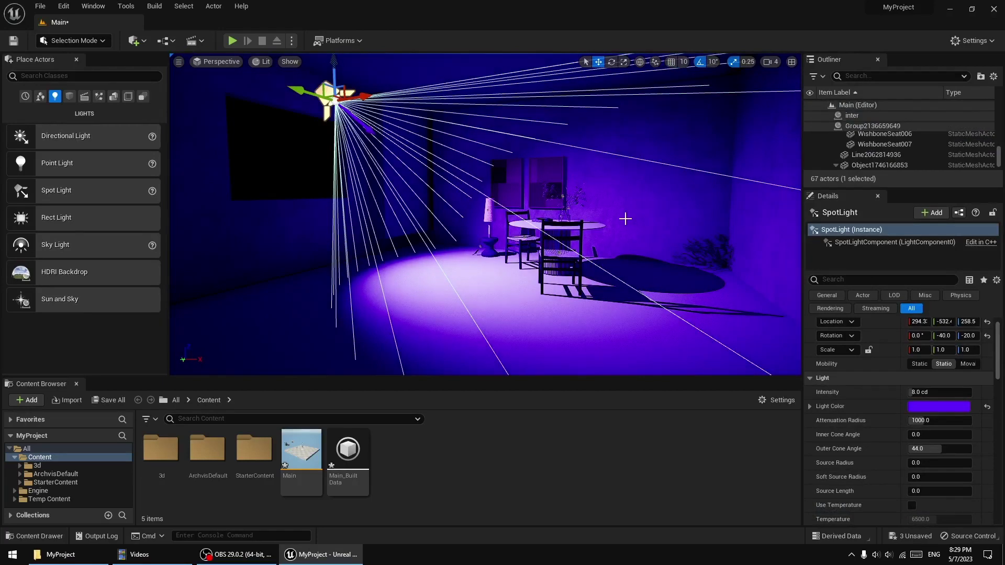
middle_drag(590, 216, 580, 217)
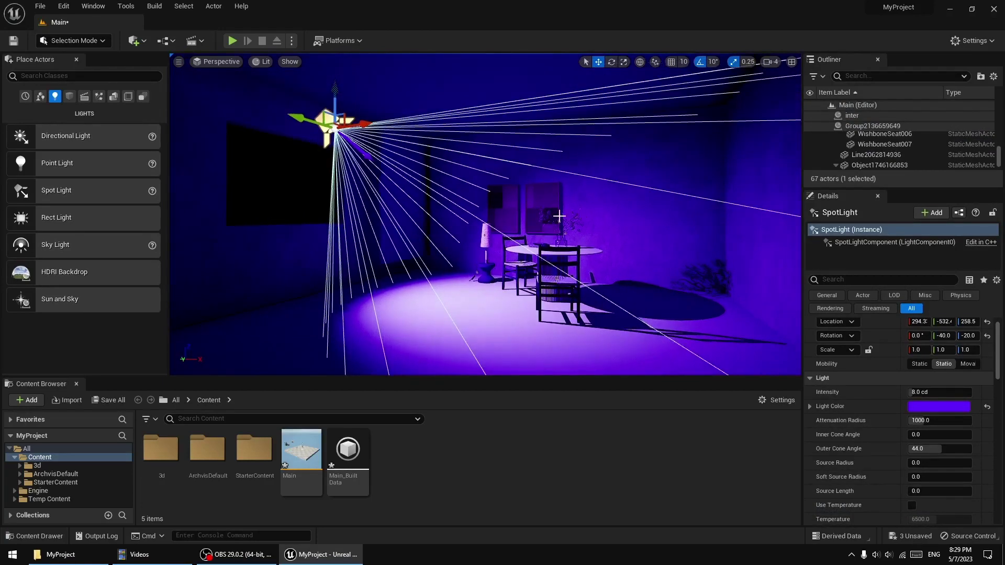
drag(52, 138, 259, 317)
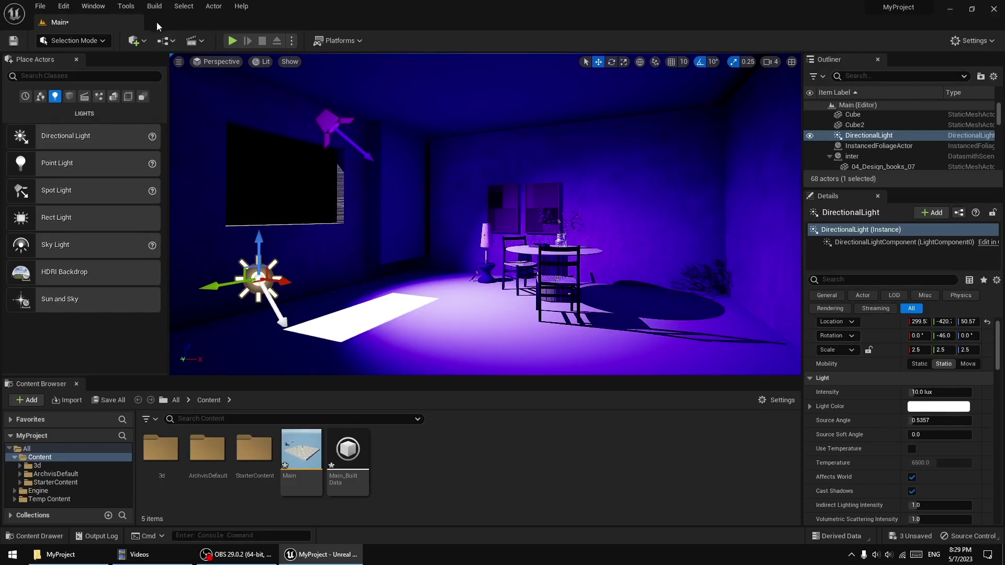
- Rebuild the scene with Build Lighting Only and close the Message Log when it finishes
click(155, 6)
click(175, 35)
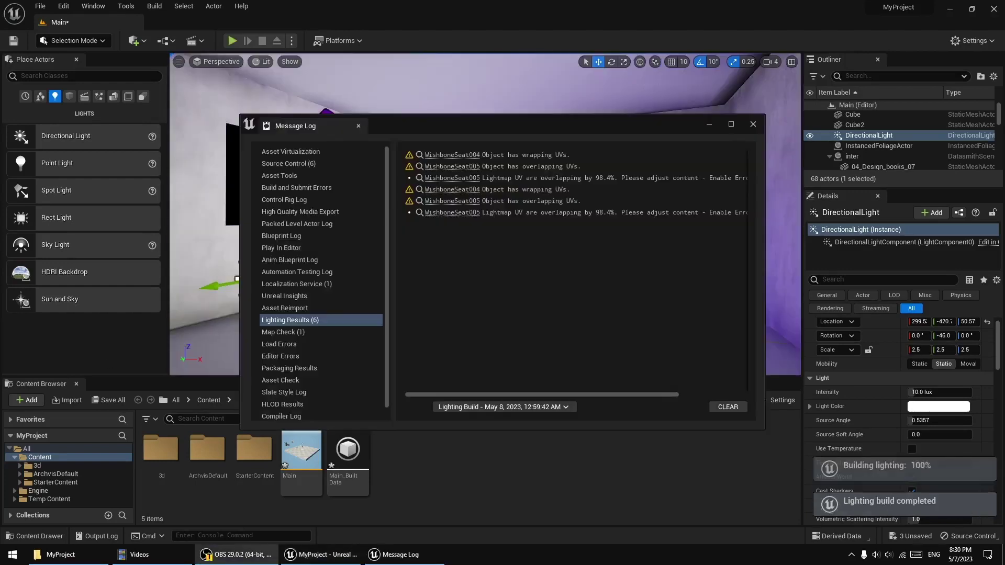
click(747, 118)
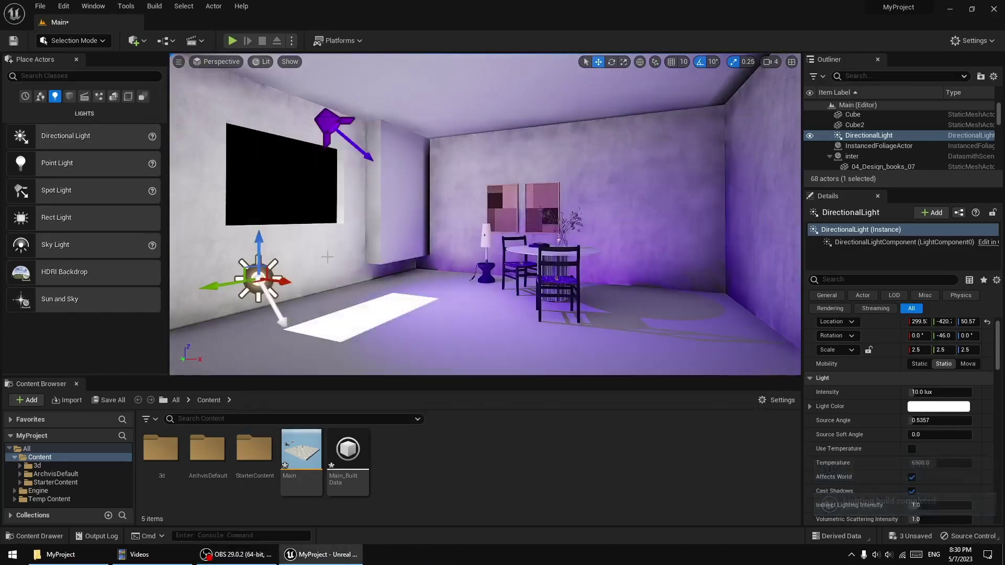
- Select the purple spotlight and drag it further along the room on X
drag(559, 246, 602, 231)
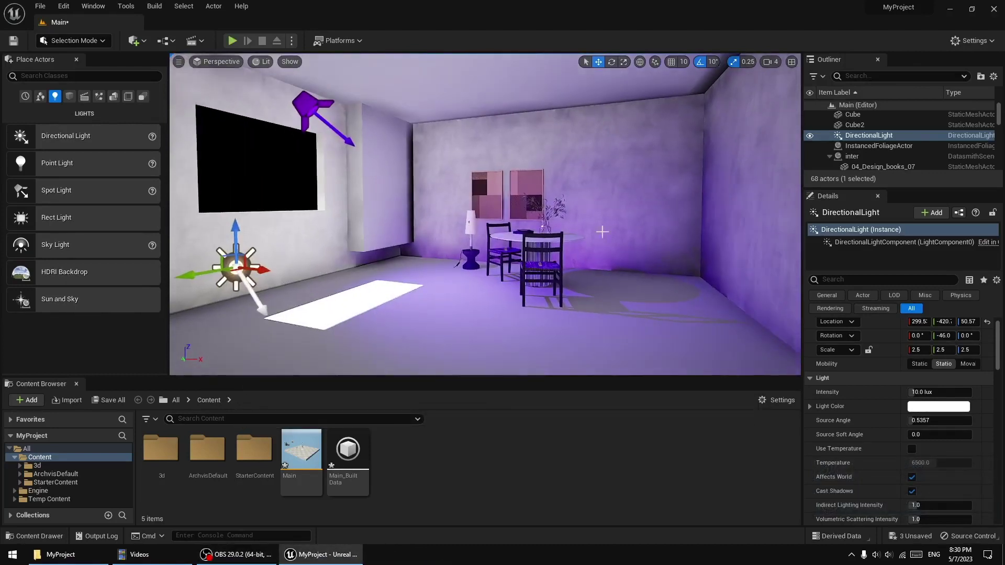
mouse_move(584, 292)
mouse_down()
mouse_move(570, 301)
mouse_move(586, 285)
mouse_up()
drag(491, 271, 470, 293)
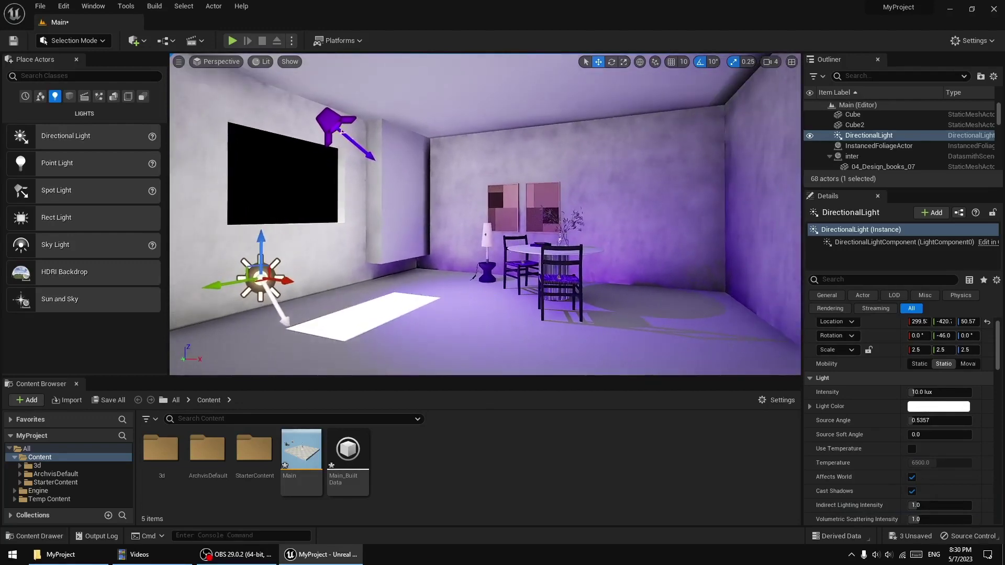
drag(342, 131, 341, 131)
drag(503, 246, 521, 254)
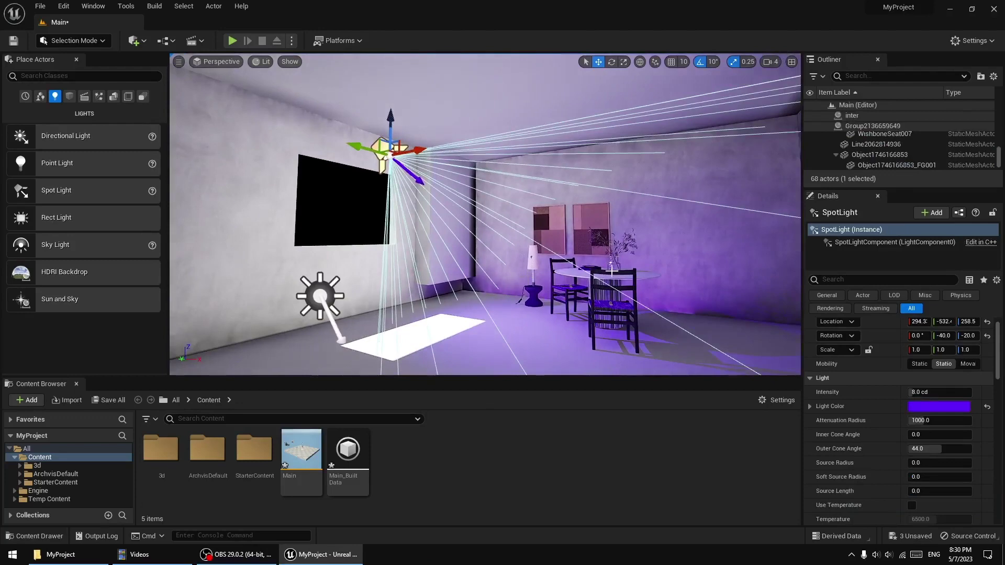
drag(419, 151, 445, 156)
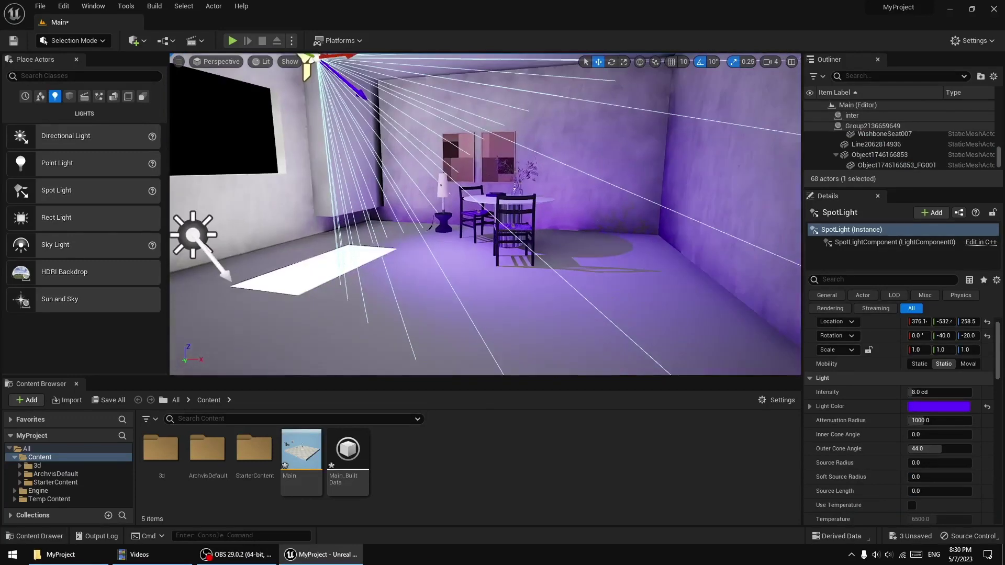
- Push the spotlight toward the far wall, then bring it back near the table at about X 373
middle_drag(464, 241, 729, 185)
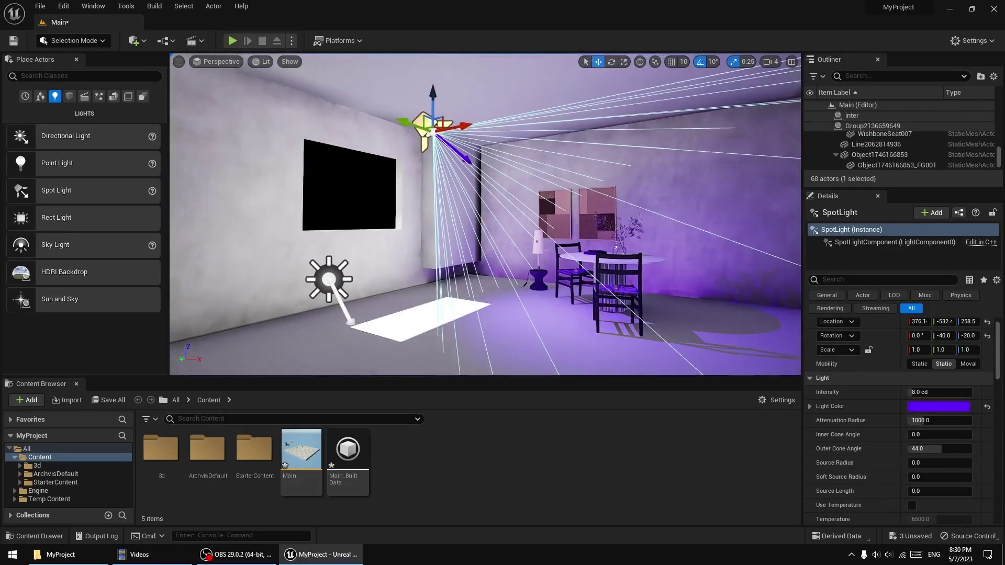
drag(465, 133, 547, 115)
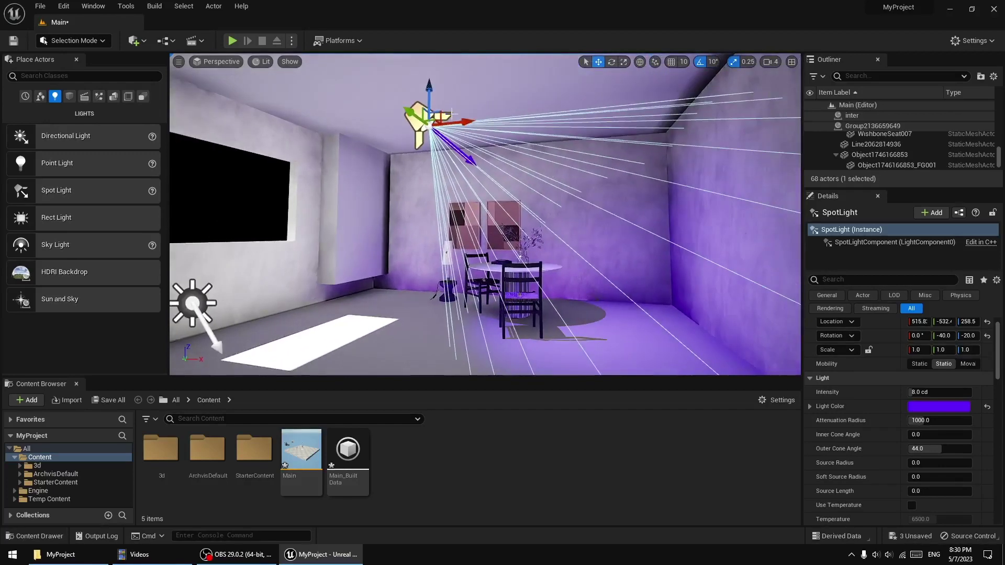
mouse_move(463, 122)
mouse_down()
mouse_move(753, 97)
mouse_move(754, 112)
mouse_up()
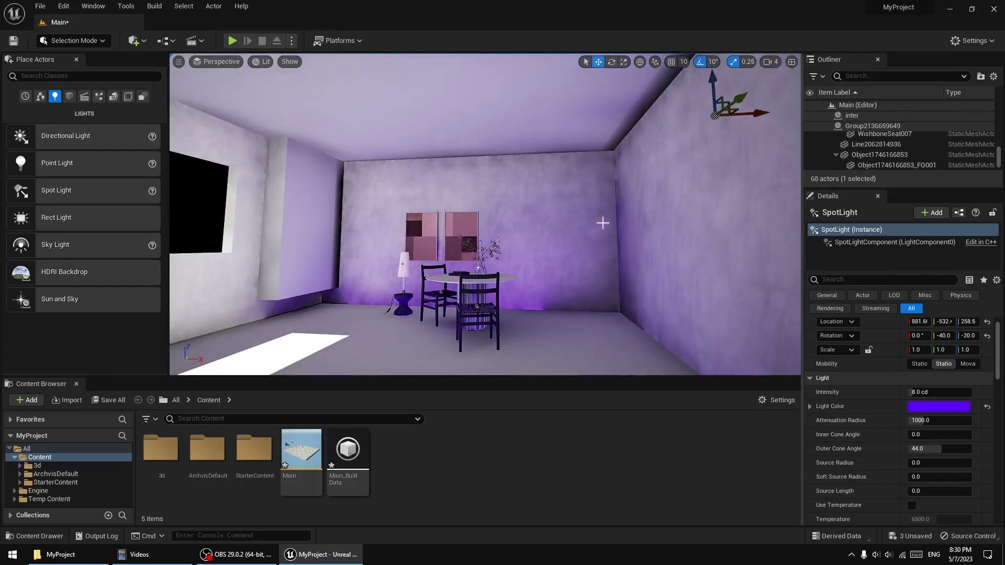
scroll(596, 217, up, 3)
scroll(587, 208, up, 3)
scroll(597, 253, up, 3)
scroll(582, 253, up, 2)
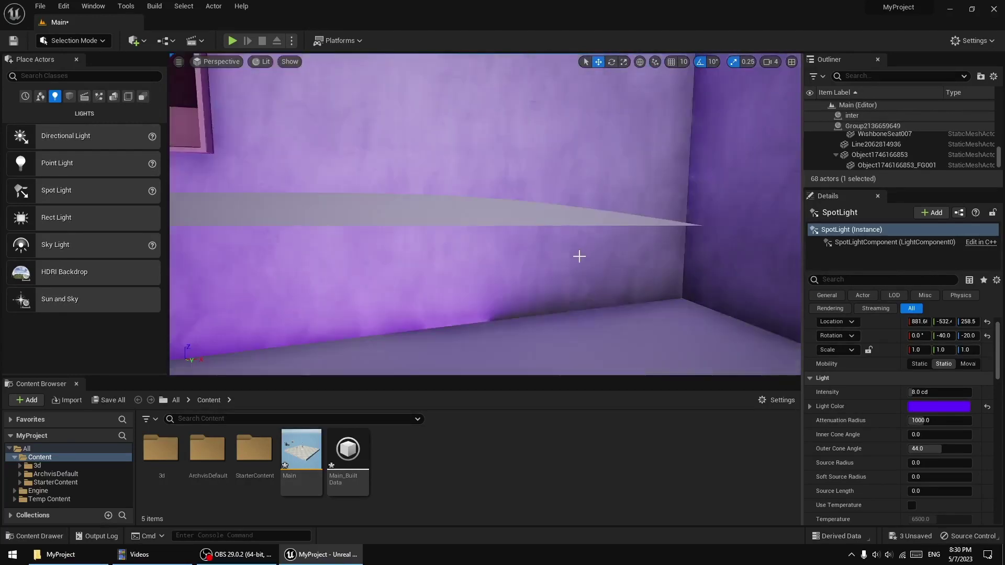
scroll(578, 258, up, 3)
scroll(566, 264, down, 3)
scroll(566, 265, down, 3)
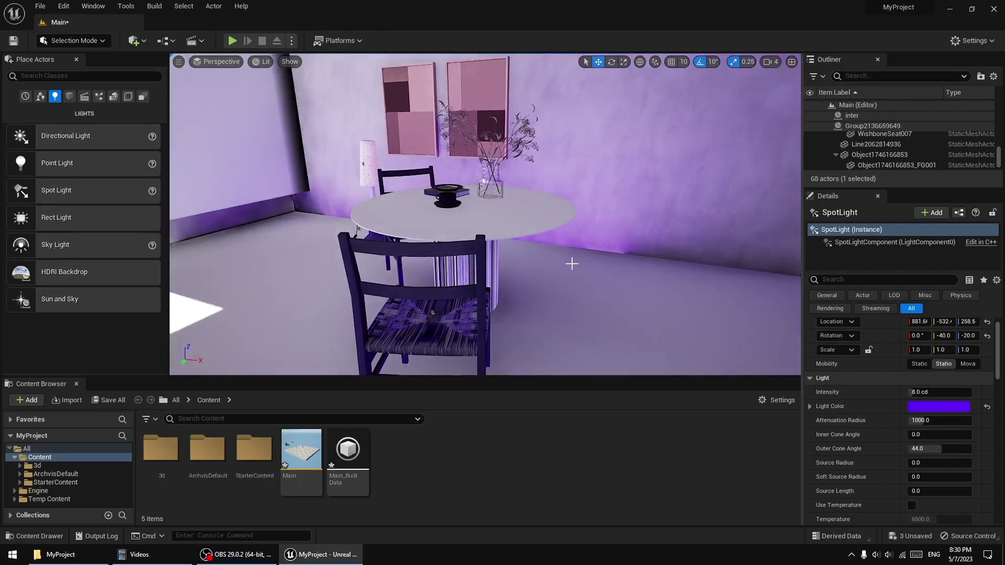
scroll(567, 264, down, 3)
scroll(566, 264, down, 3)
scroll(563, 274, up, 2)
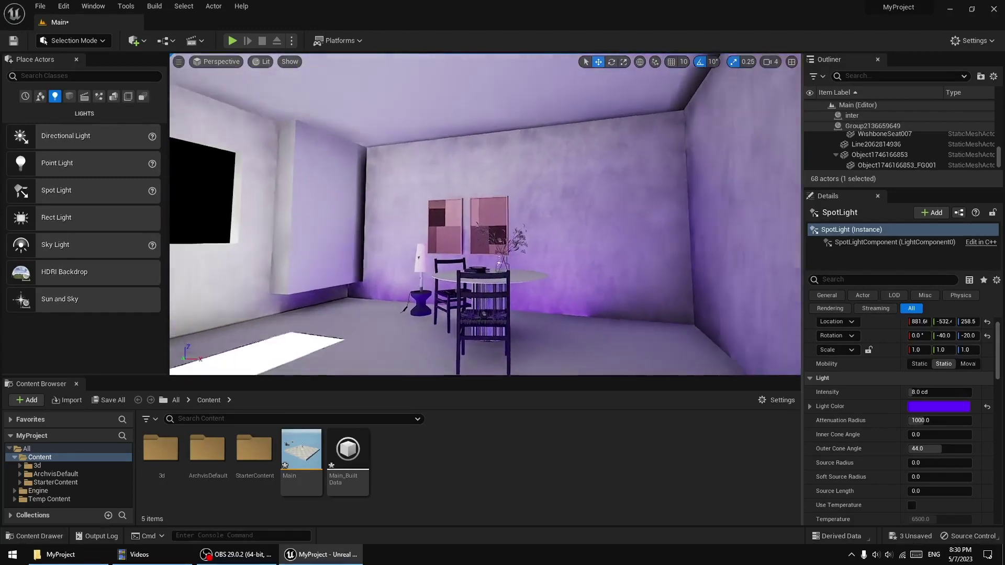
scroll(561, 285, up, 2)
scroll(562, 283, down, 2)
drag(723, 98, 267, 139)
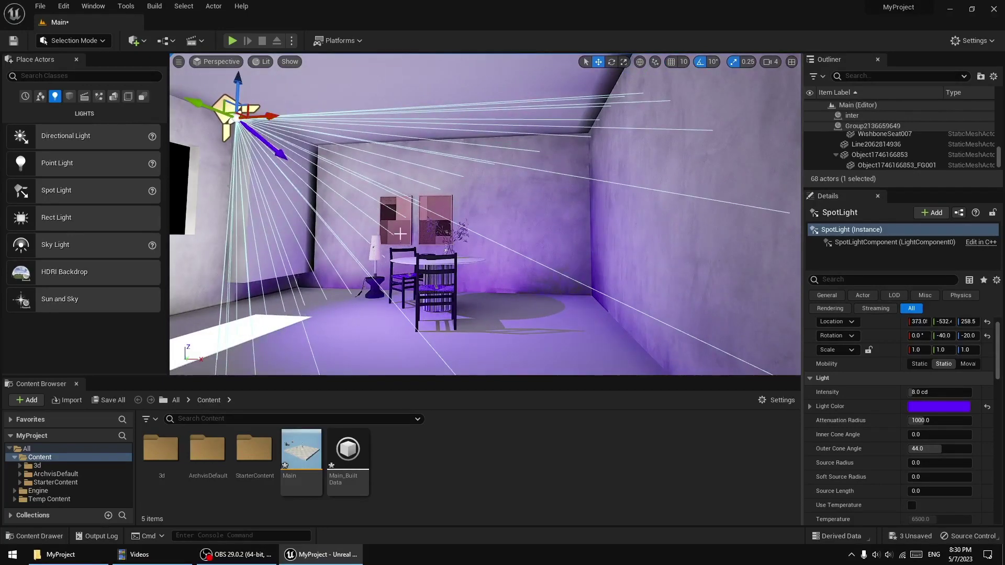
scroll(313, 139, down, 3)
- Open Project Settings and search 'glo' to find the global illumination options
click(85, 7)
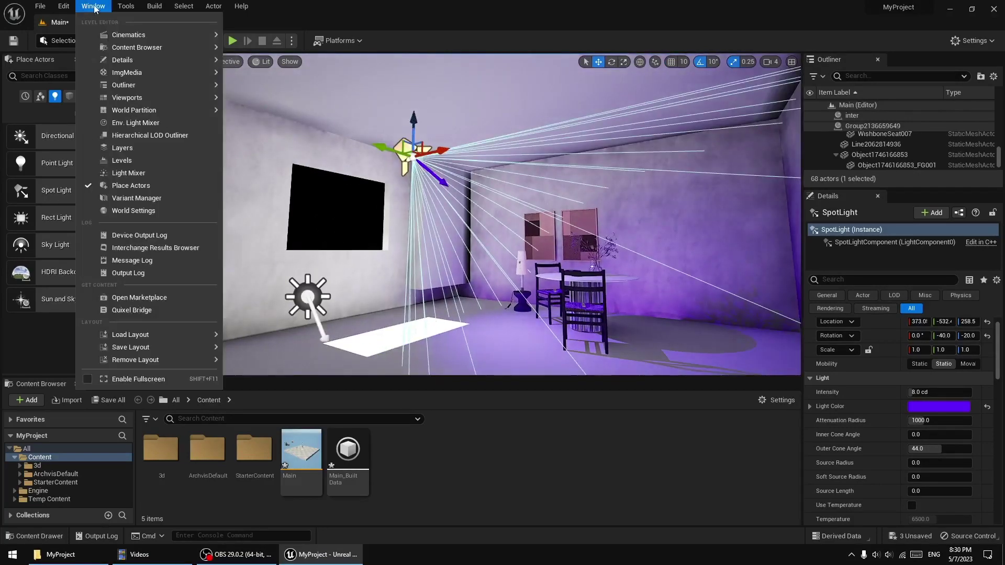
mouse_move(63, 6)
click(120, 159)
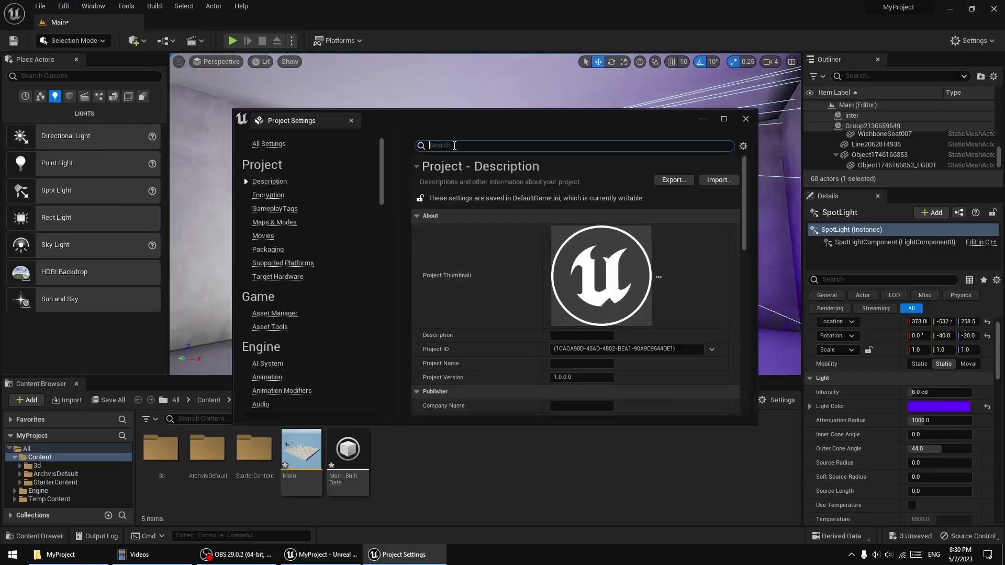
text(glo)
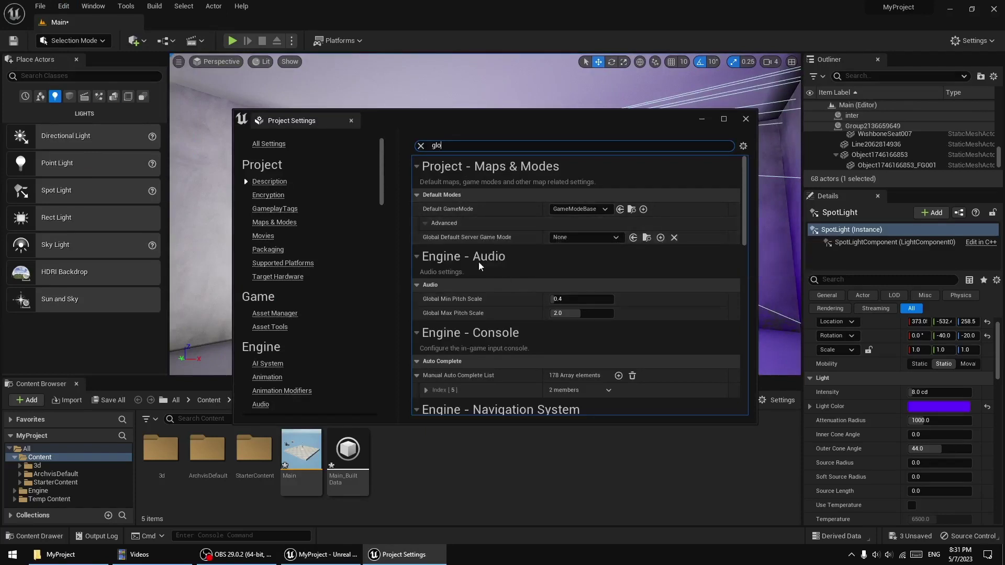
scroll(505, 301, down, 3)
scroll(505, 306, down, 2)
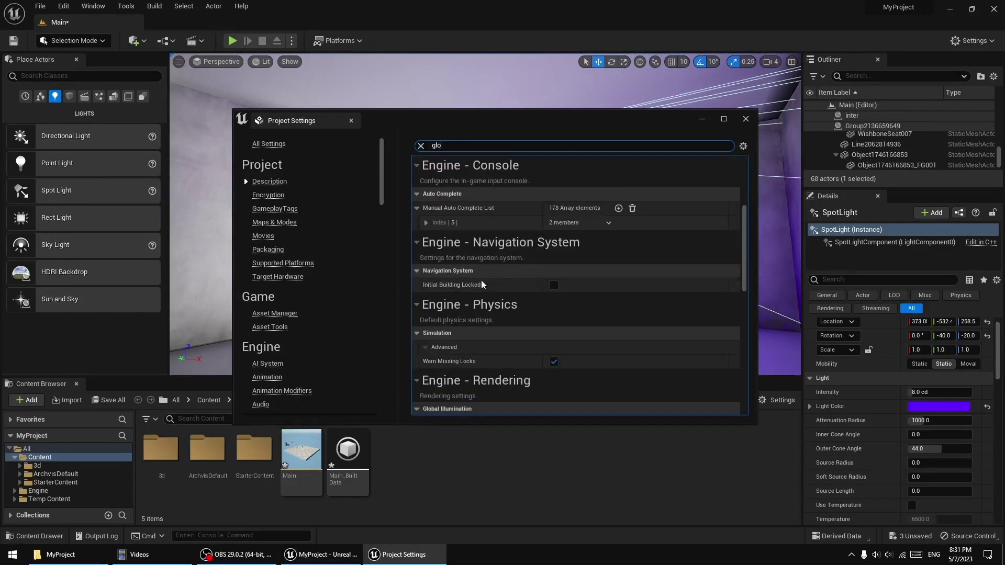
scroll(497, 360, down, 1)
- Set Dynamic Global Illumination to Lumen and accept the Lumen reflections notice
click(567, 390)
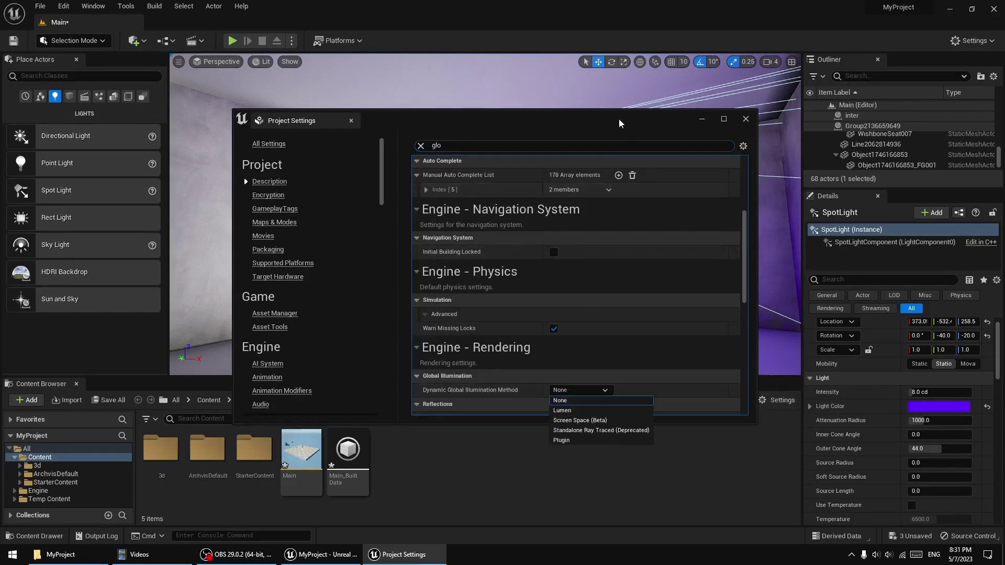
drag(618, 118, 294, 84)
click(257, 356)
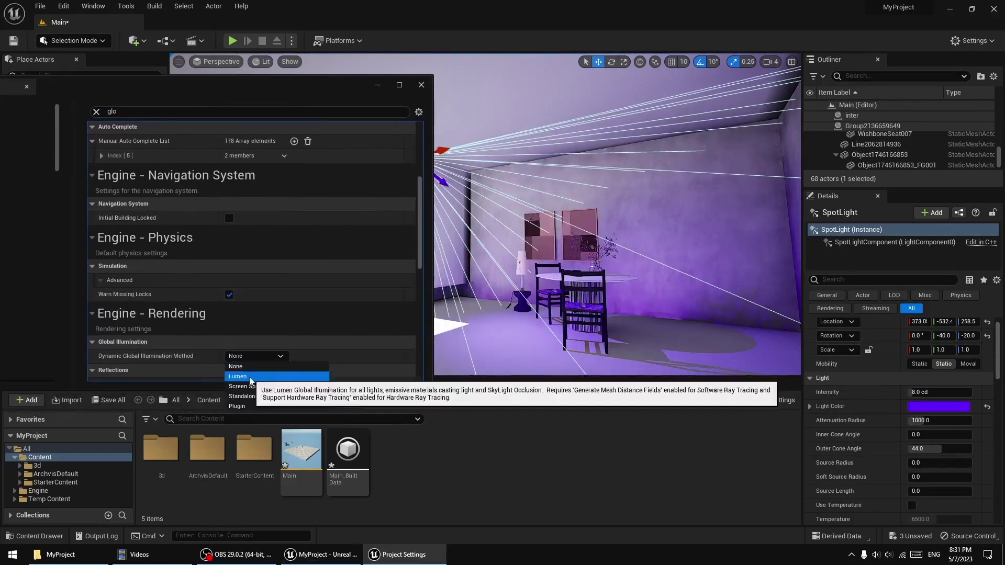
click(250, 377)
click(628, 302)
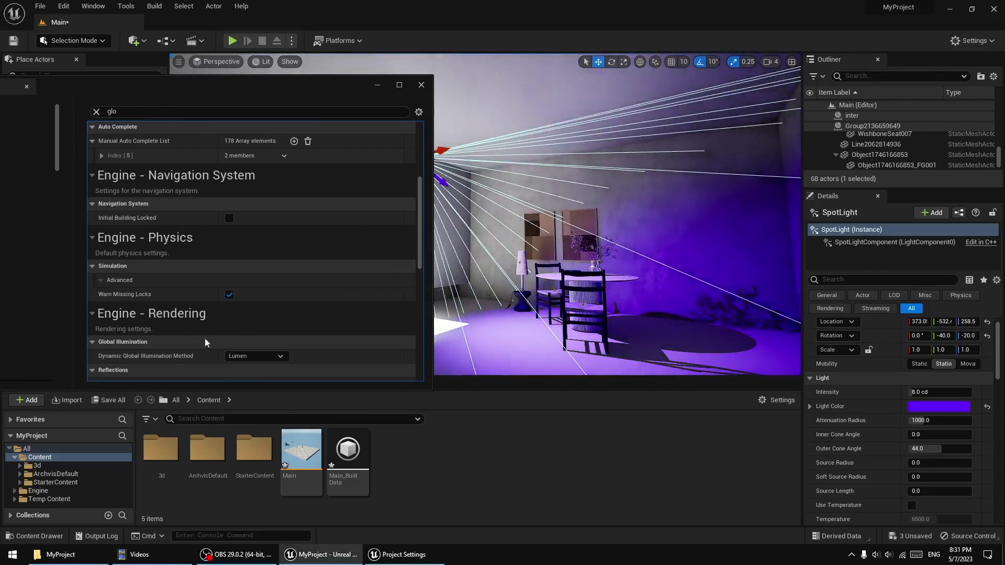
- Search 'lume' to confirm both methods read Lumen, then close Project Settings
scroll(149, 332, down, 5)
scroll(213, 294, down, 2)
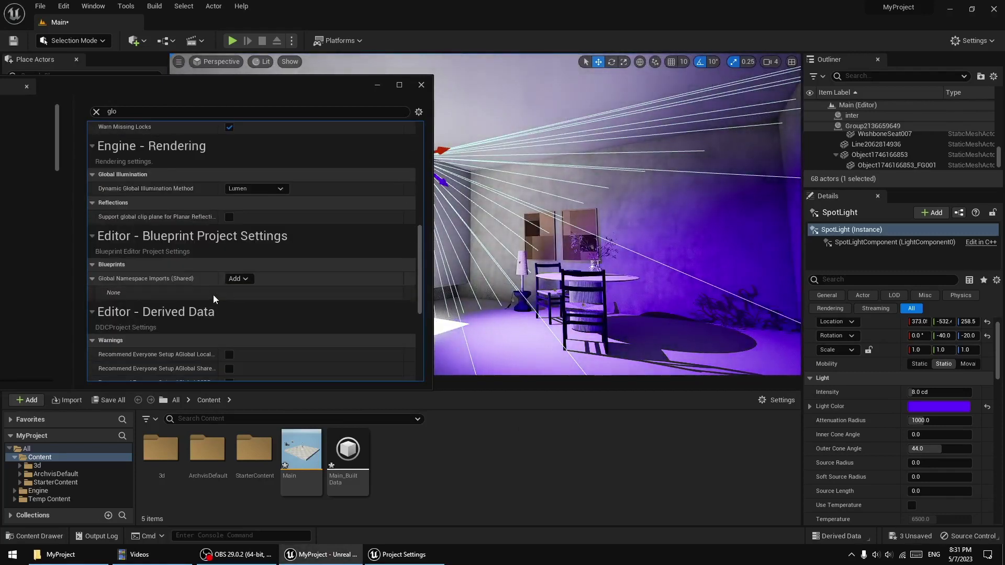
scroll(141, 136, up, 3)
click(131, 110)
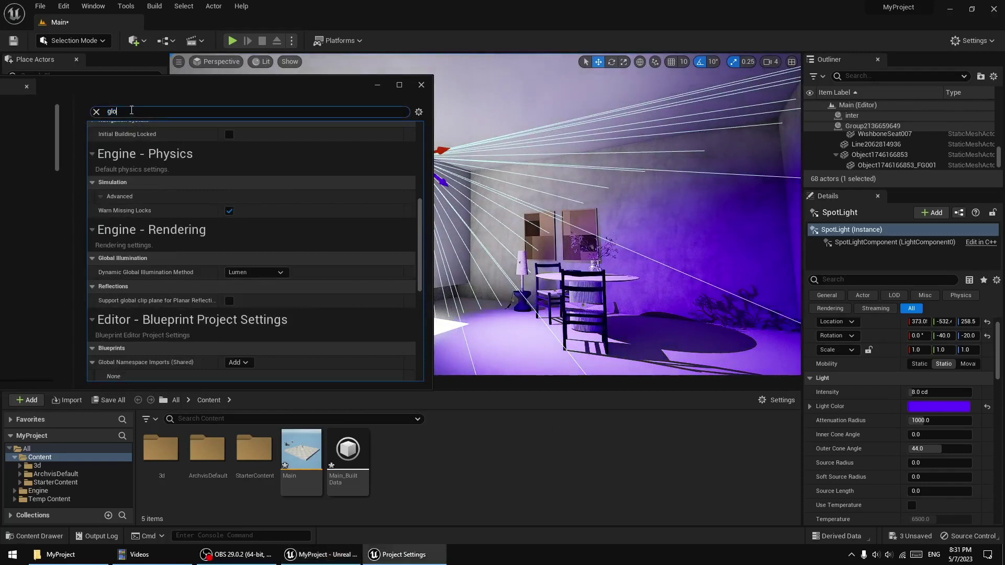
text(l)
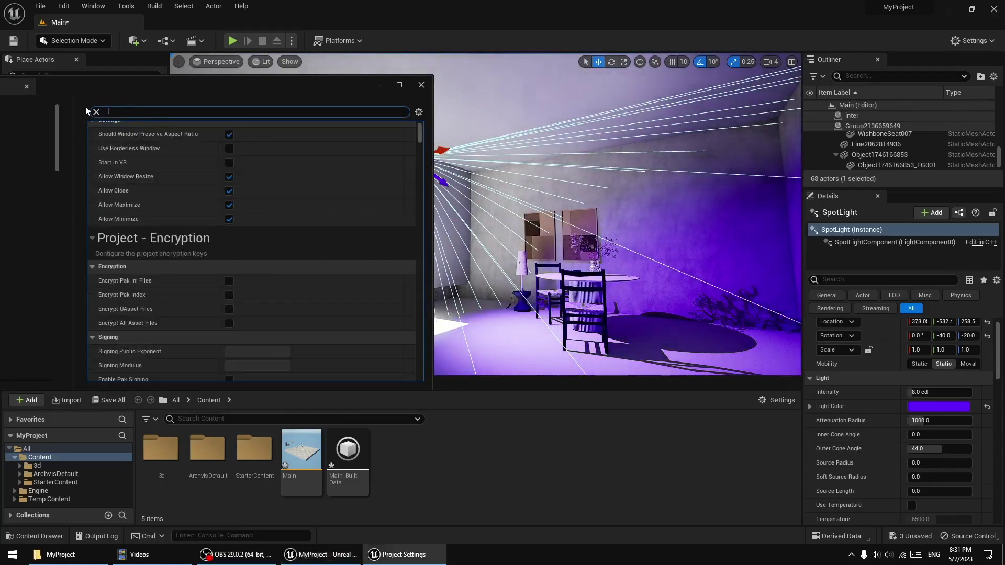
text(ume)
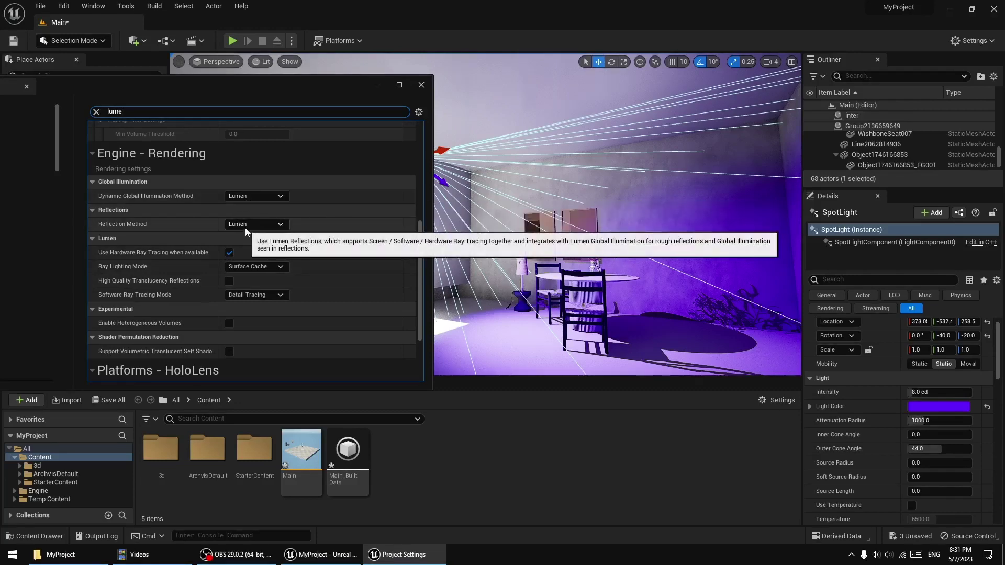
click(421, 85)
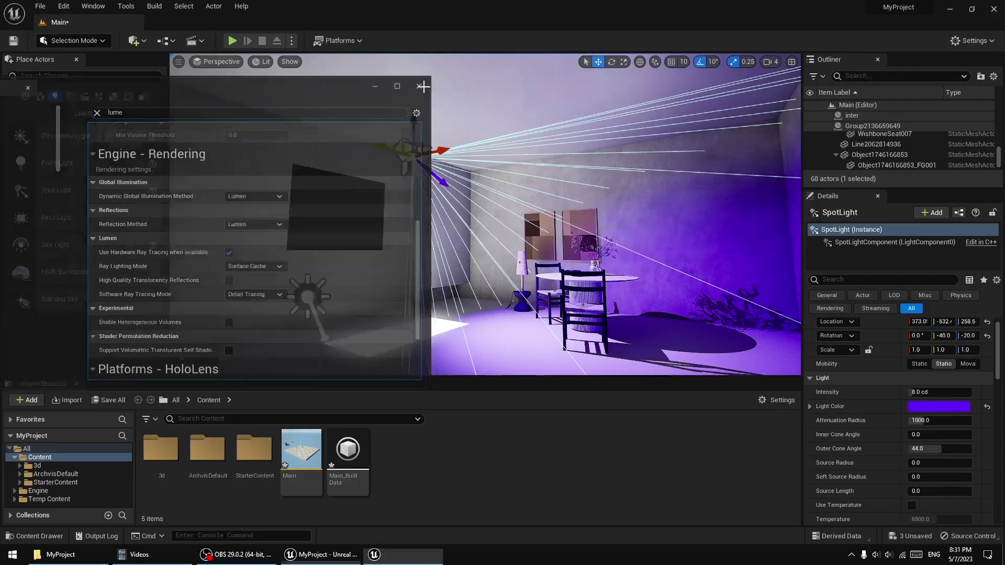
- Slide the wall pillar beside the window along Y to -861
click(291, 276)
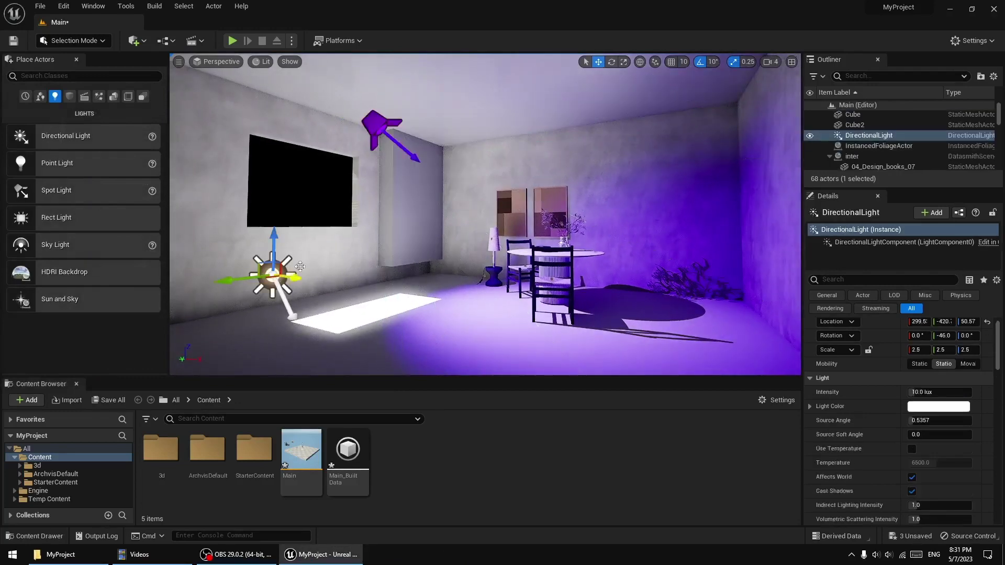
click(406, 206)
drag(485, 201, 335, 288)
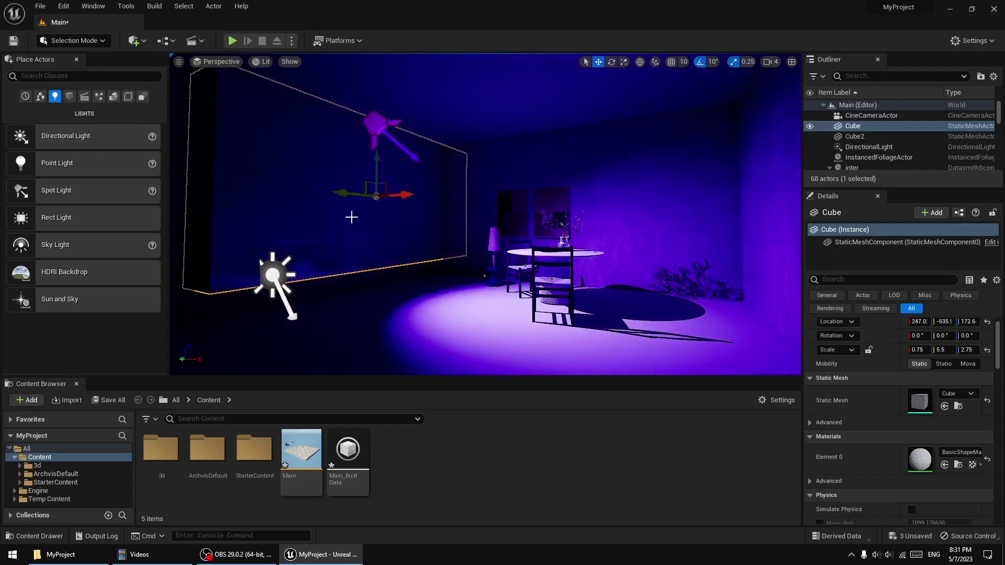
drag(342, 193, 416, 137)
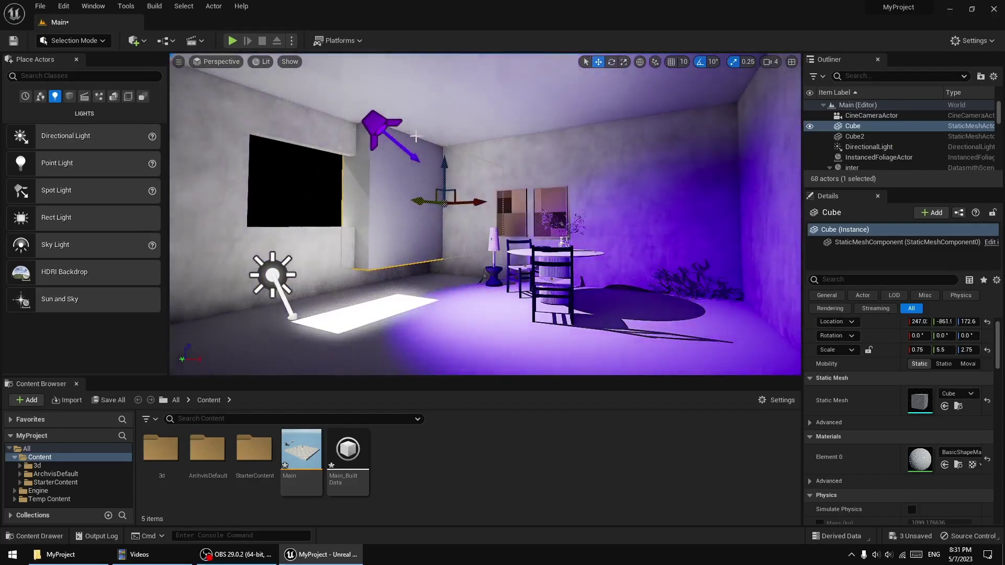
- Move the purple spotlight, delete it, then undo to restore it and reframe the table
click(383, 131)
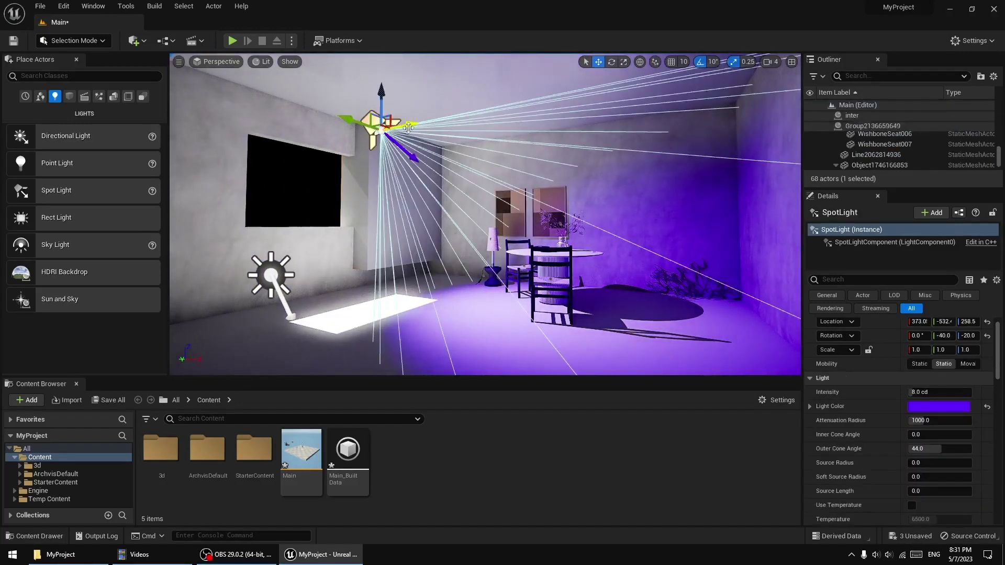
mouse_move(411, 128)
mouse_down()
mouse_move(175, 173)
mouse_move(397, 174)
mouse_move(374, 177)
mouse_up()
key(Delete)
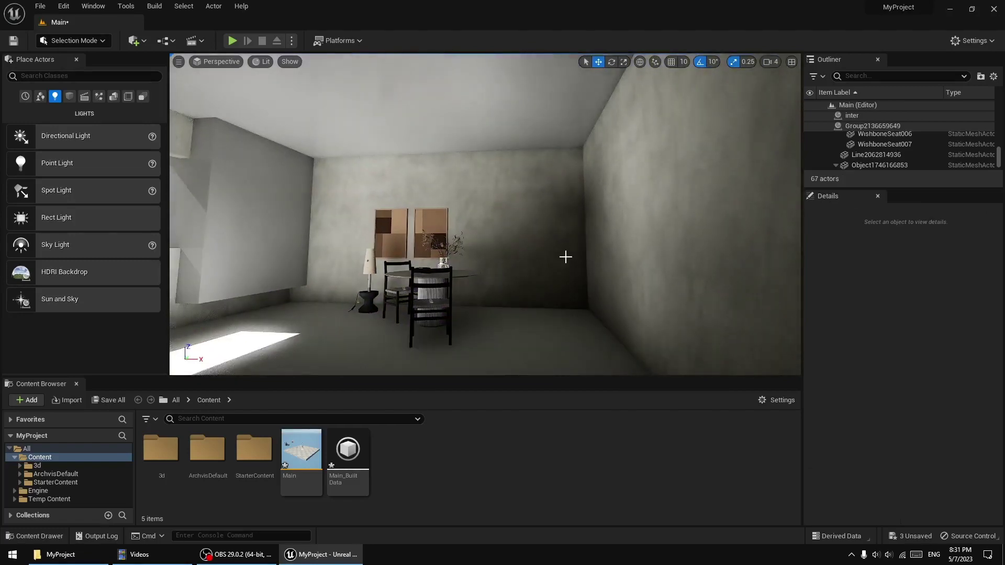
key(ctrl+z)
right_drag(485, 213, 485, 213)
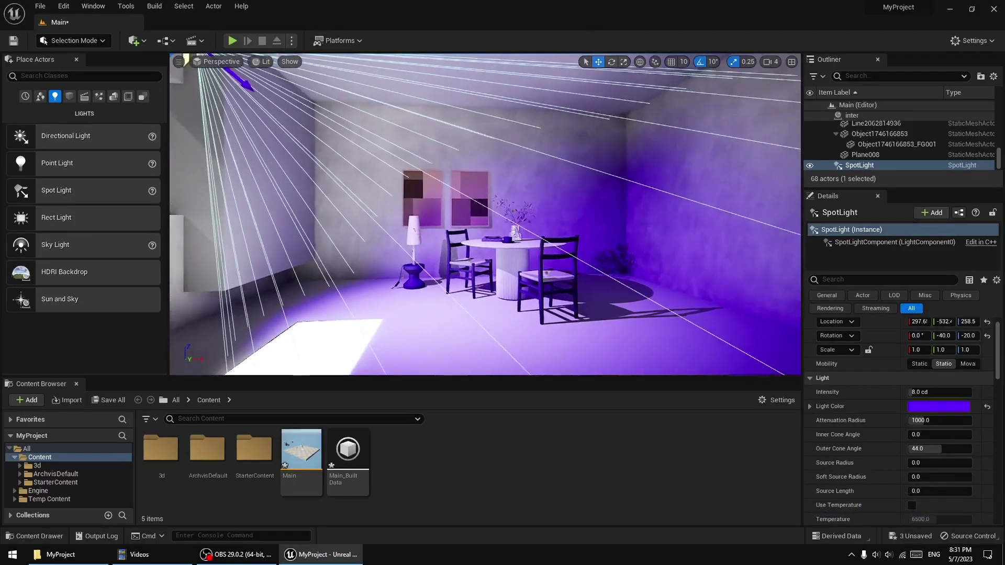
right_drag(550, 240, 568, 259)
- Switch the viewport view mode to Path Tracing
click(217, 61)
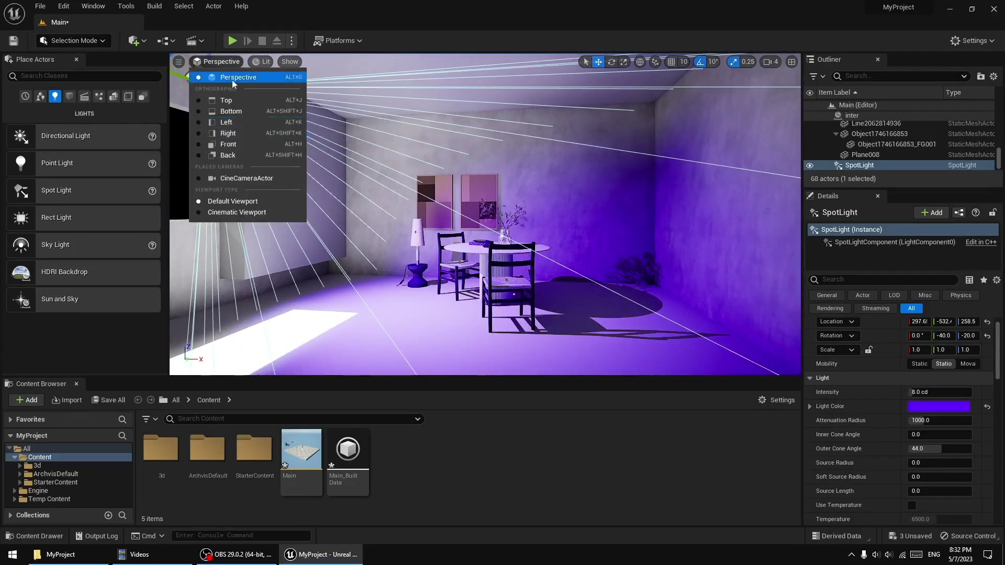
click(259, 63)
click(303, 190)
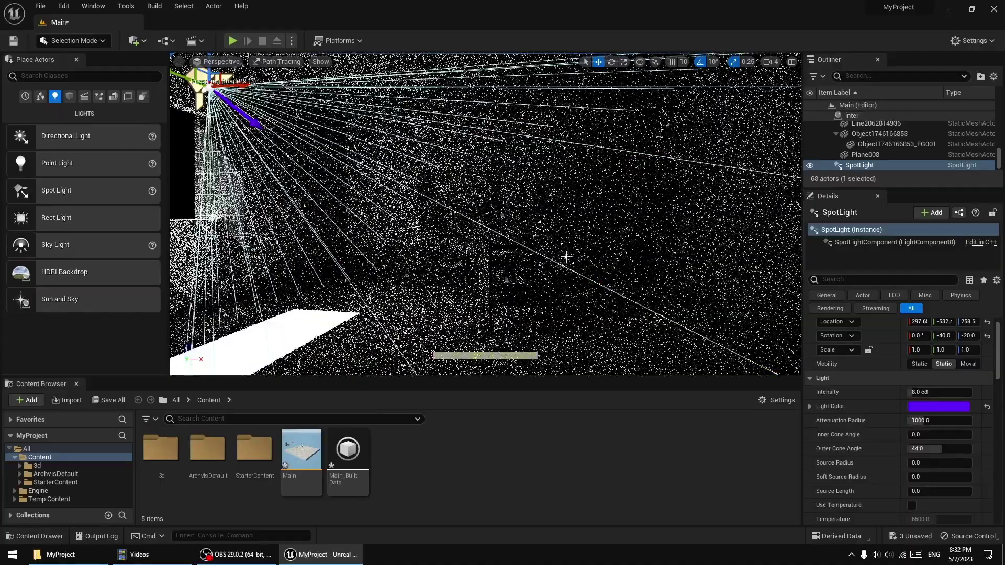
scroll(569, 251, down, 5)
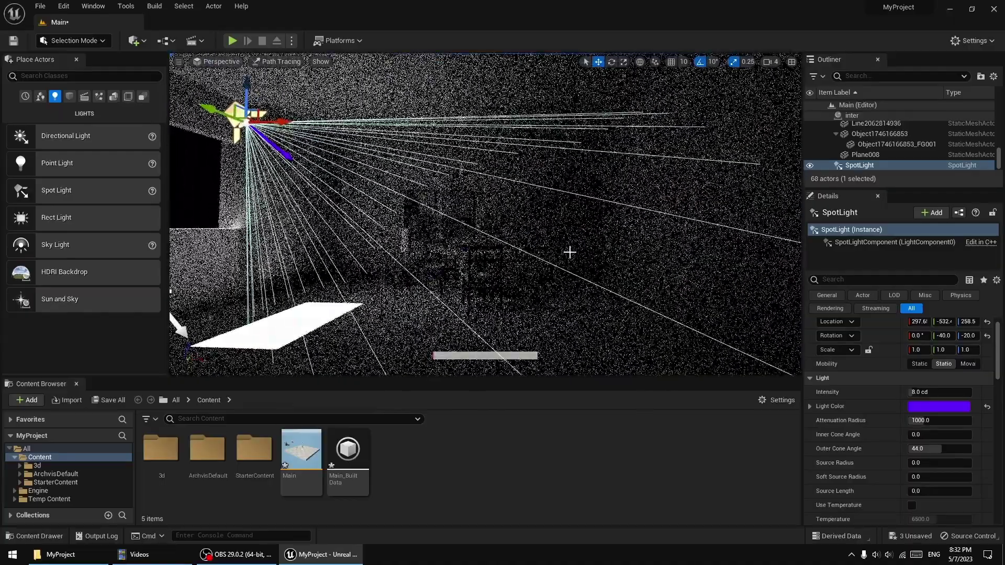
scroll(602, 269, up, 1)
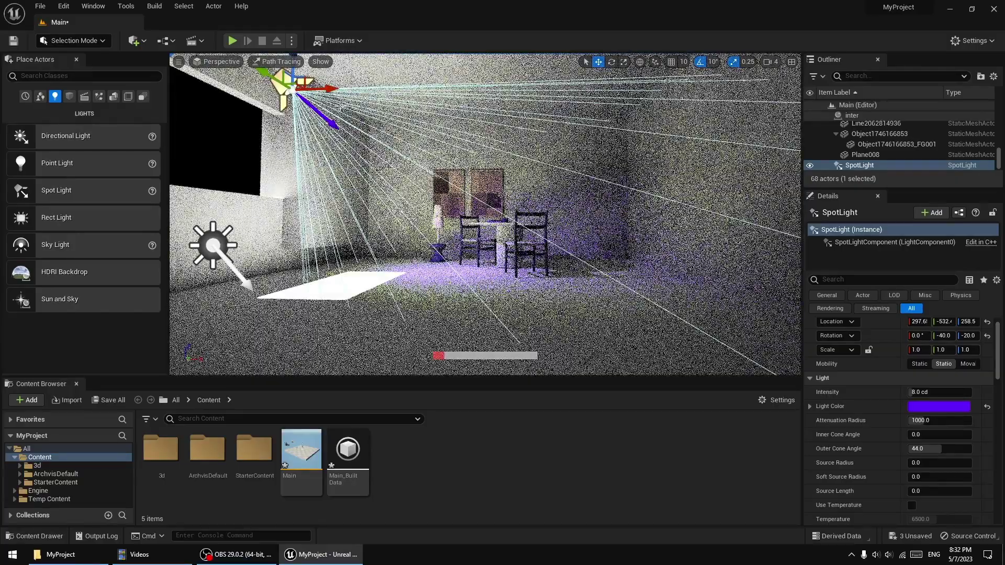
- Delete the purple spotlight, leaving 67 actors in the level
key(Delete)
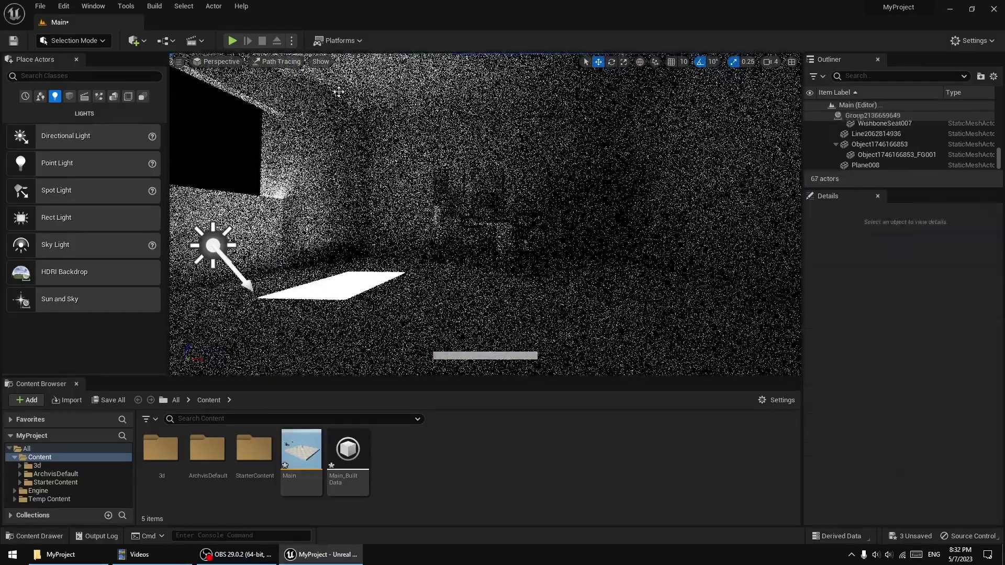
scroll(450, 237, up, 1)
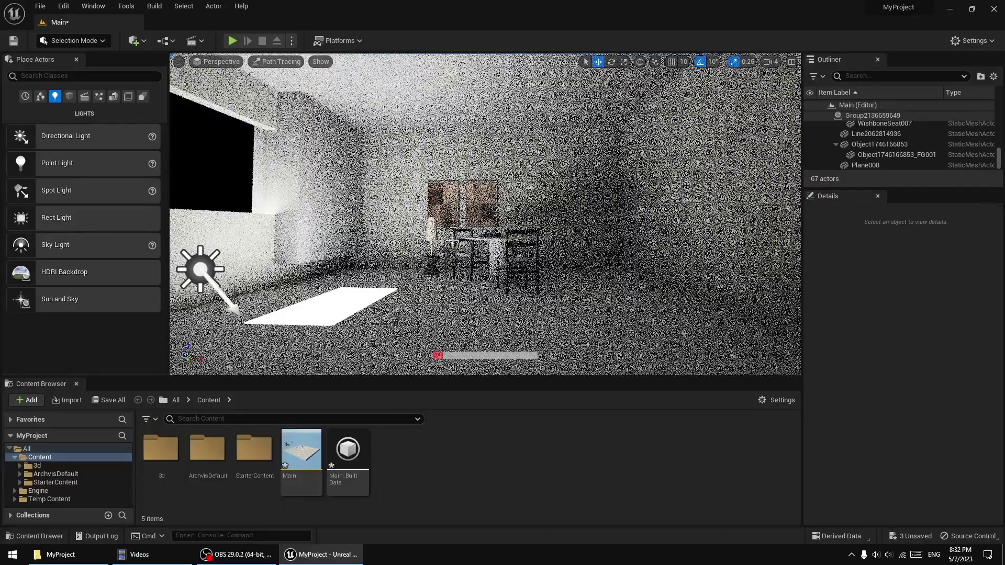
right_drag(451, 240, 451, 210)
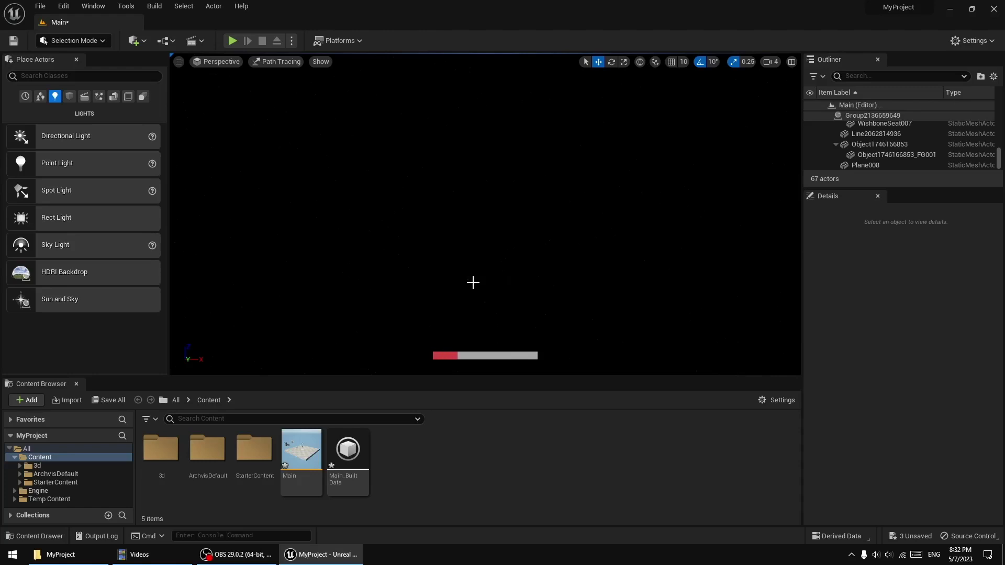
- Switch the viewport to the Unlit view mode
click(280, 61)
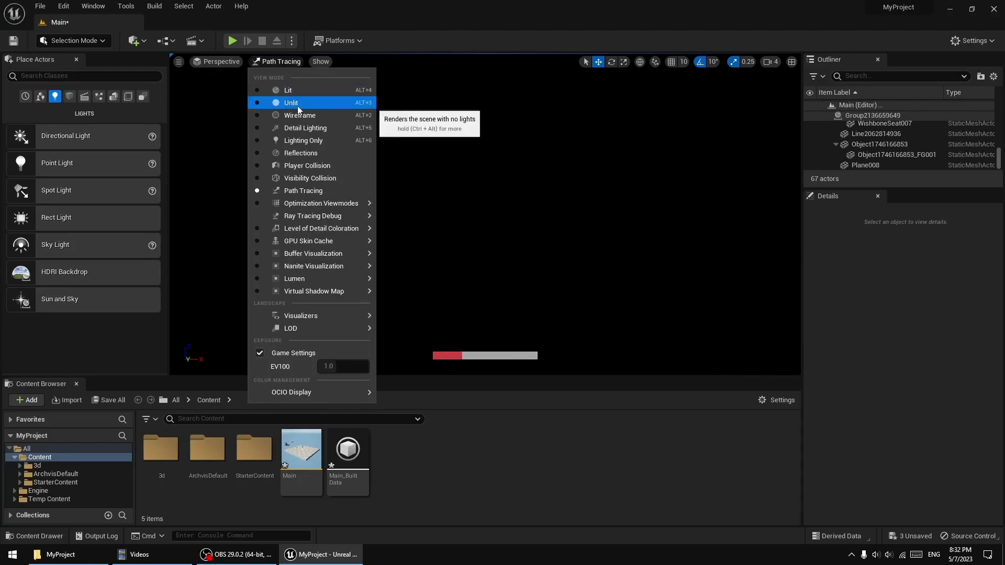
click(295, 103)
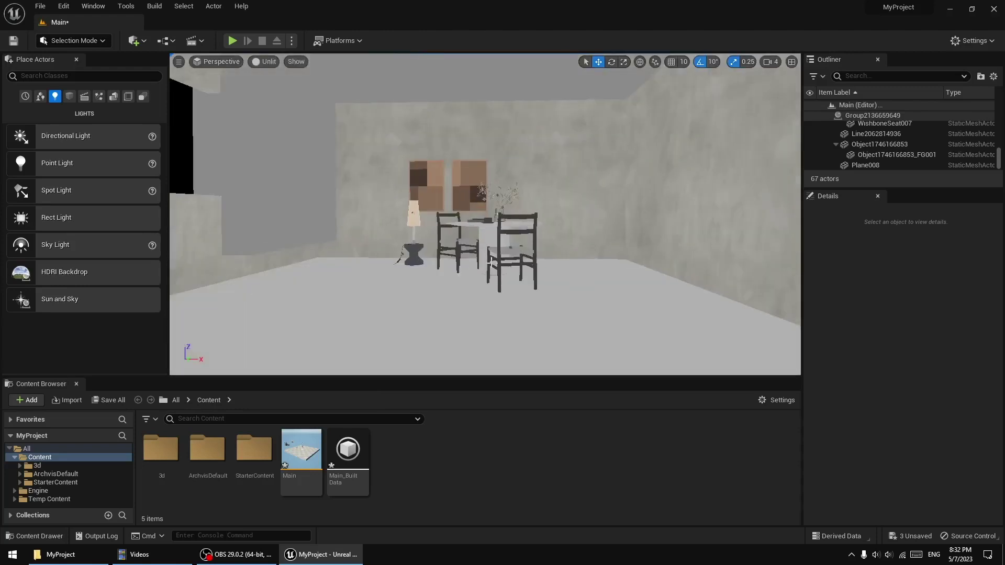
right_drag(485, 214, 472, 224)
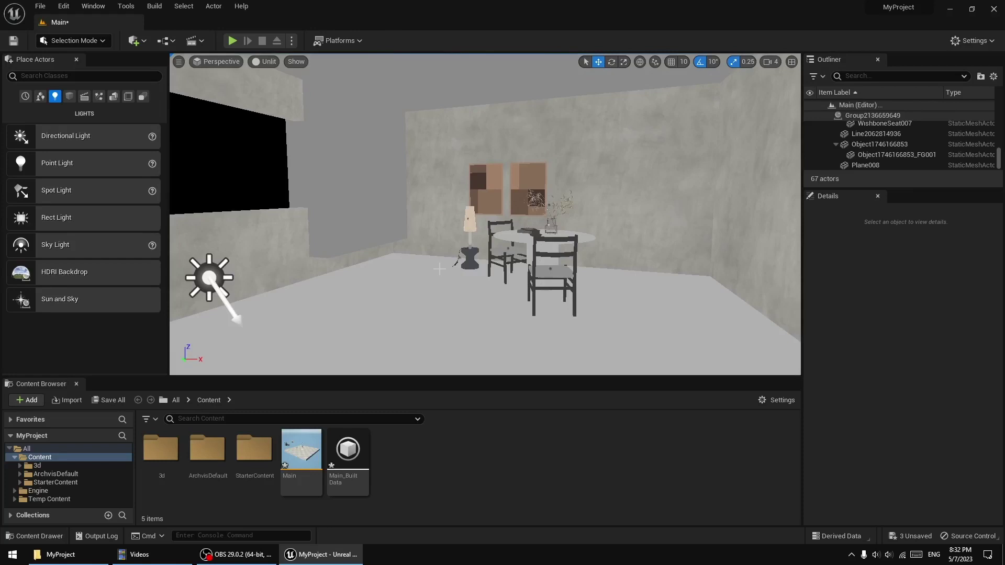
- Return to Lit mode and frame the window and the sunlit floor patch
click(266, 61)
click(283, 87)
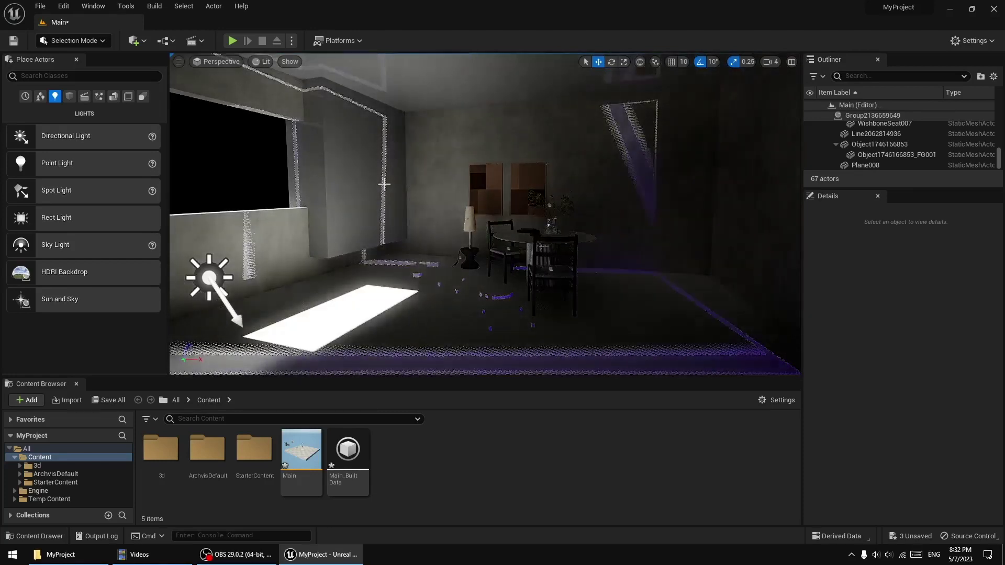
right_drag(498, 284, 518, 285)
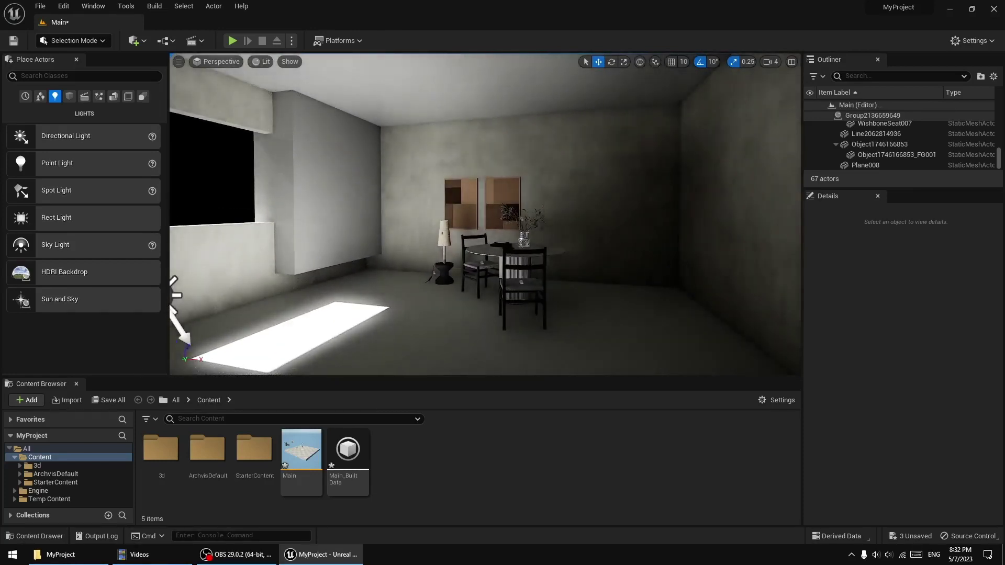
right_drag(408, 348, 429, 345)
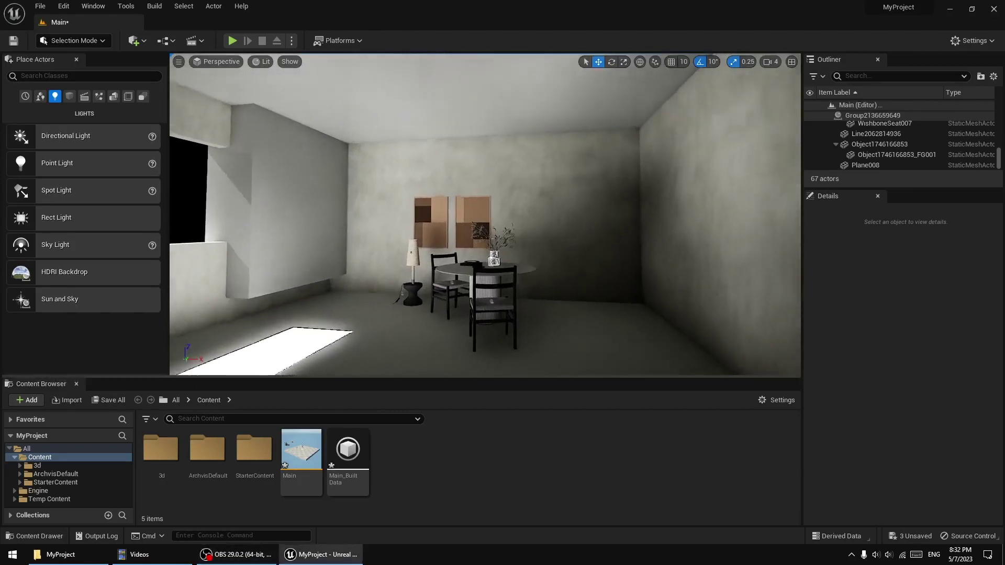
right_drag(512, 267, 482, 265)
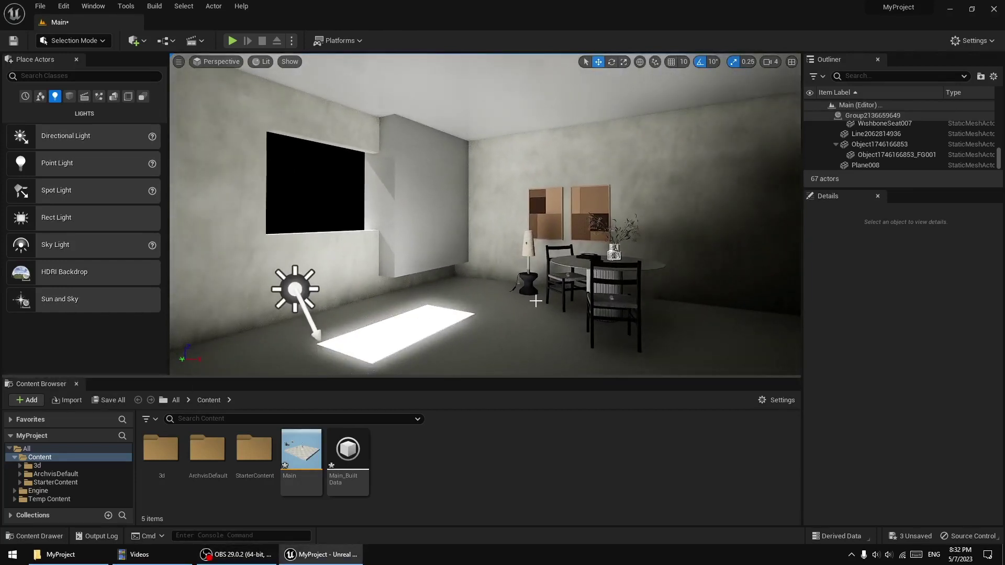
right_drag(535, 301, 341, 180)
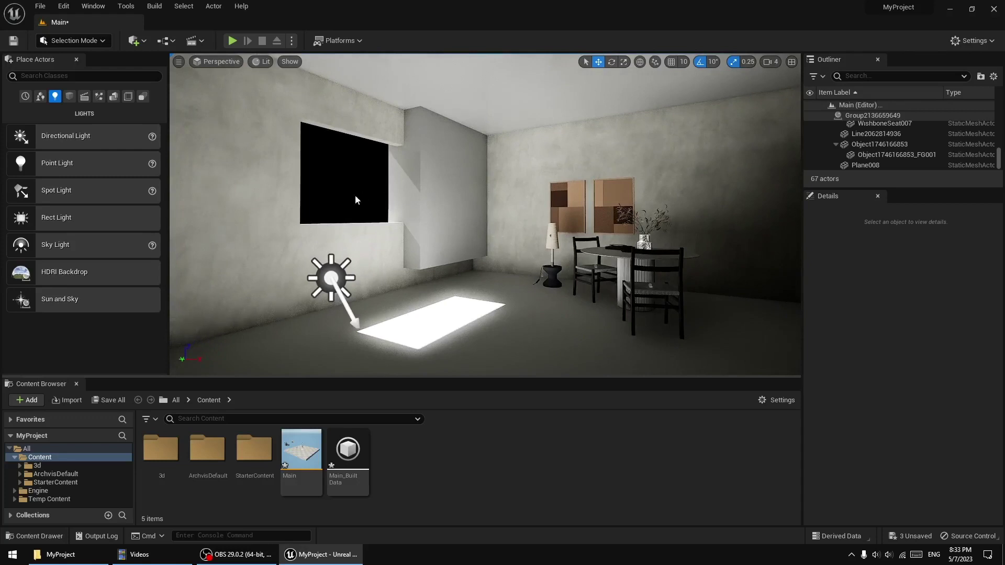
click(72, 11)
click(99, 156)
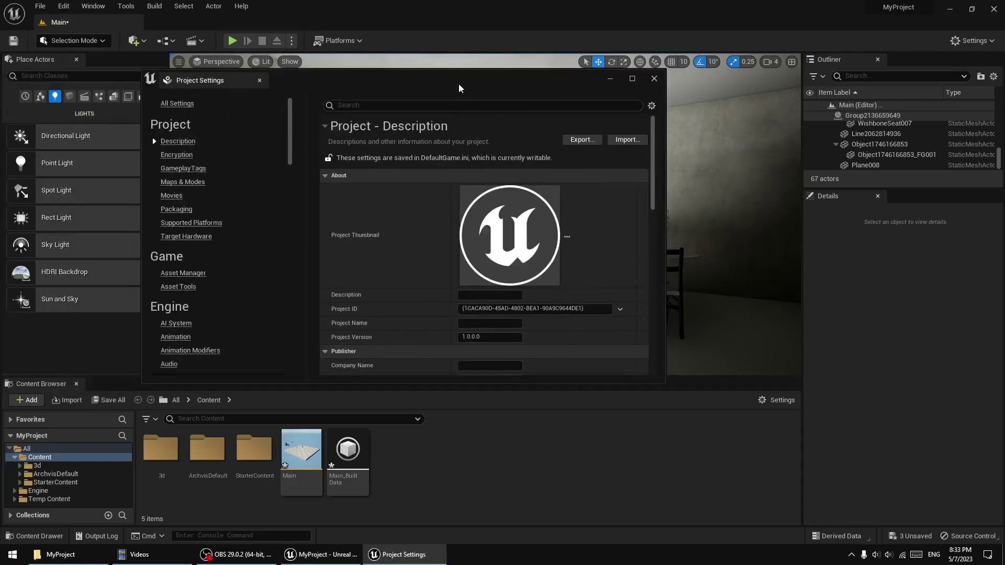
scroll(455, 277, down, 5)
scroll(455, 276, down, 5)
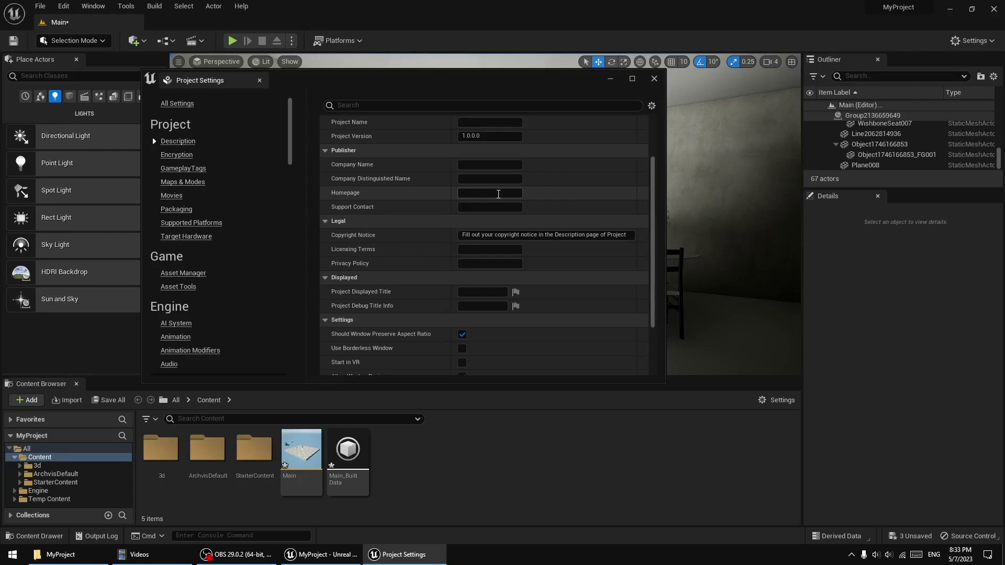
click(654, 78)
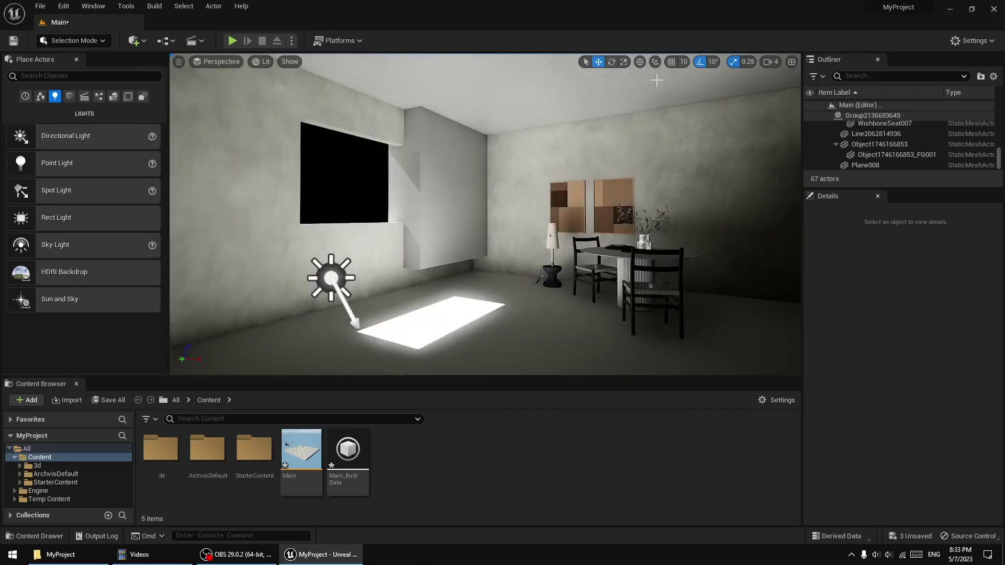
- Drag the Cube pillar beside the window along Y to -940
click(452, 190)
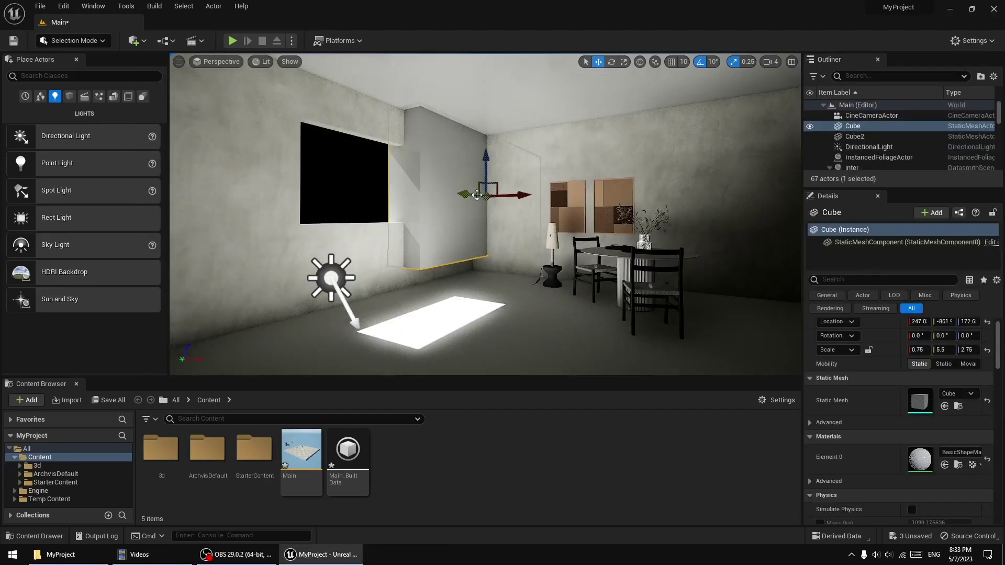
drag(474, 194, 490, 196)
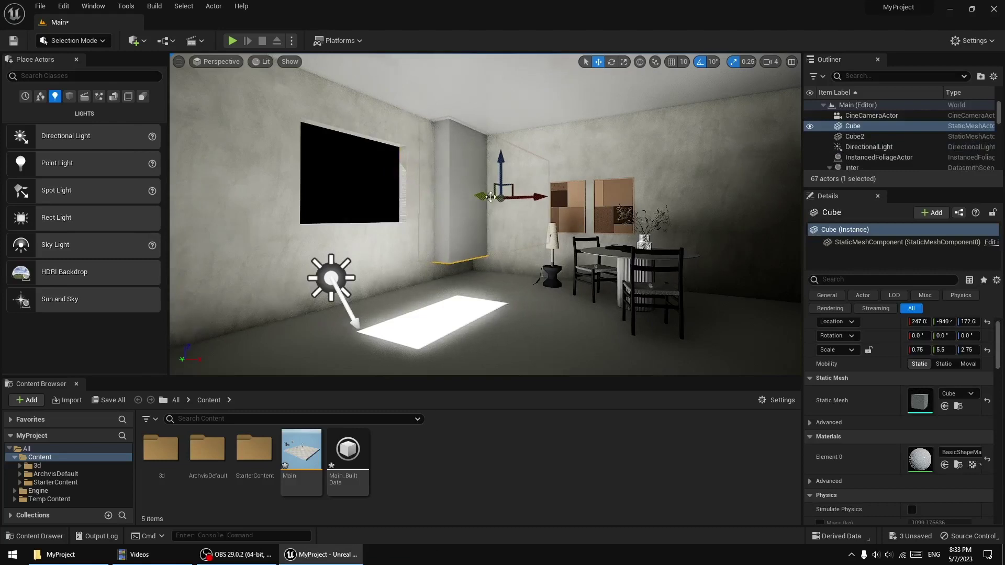